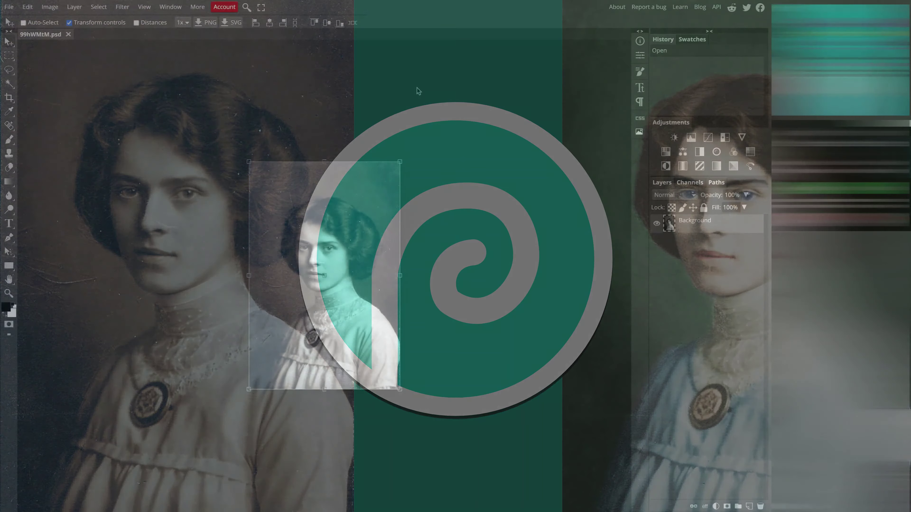
- Duplicate the Background layer to keep the original photo untouched
key("ctrl+0")
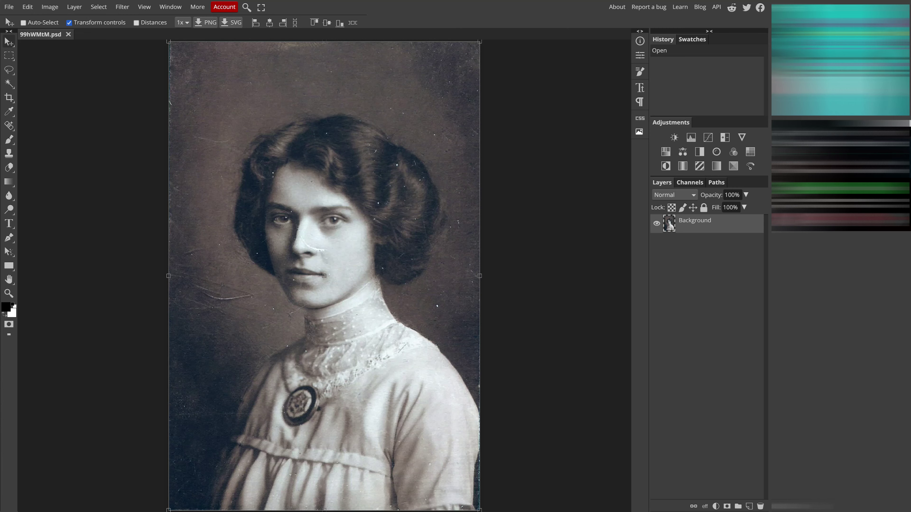
right_click(733, 225)
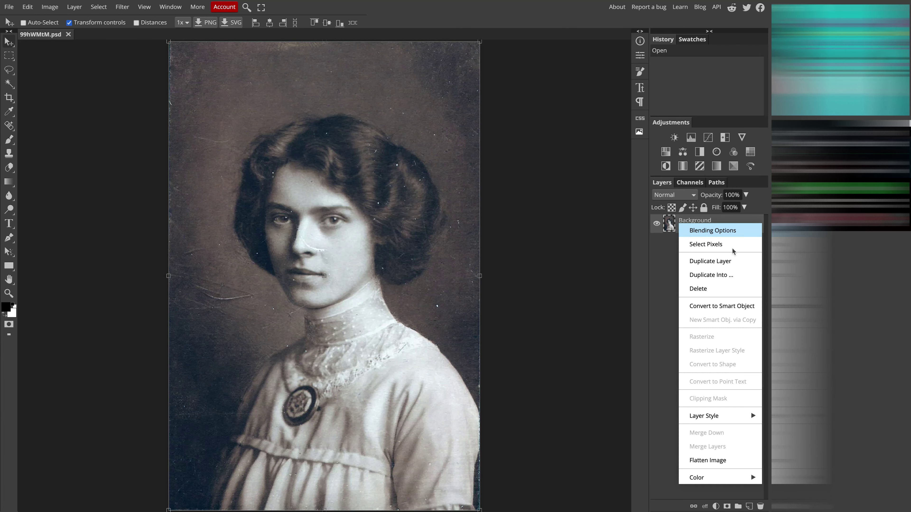
left_click(738, 262)
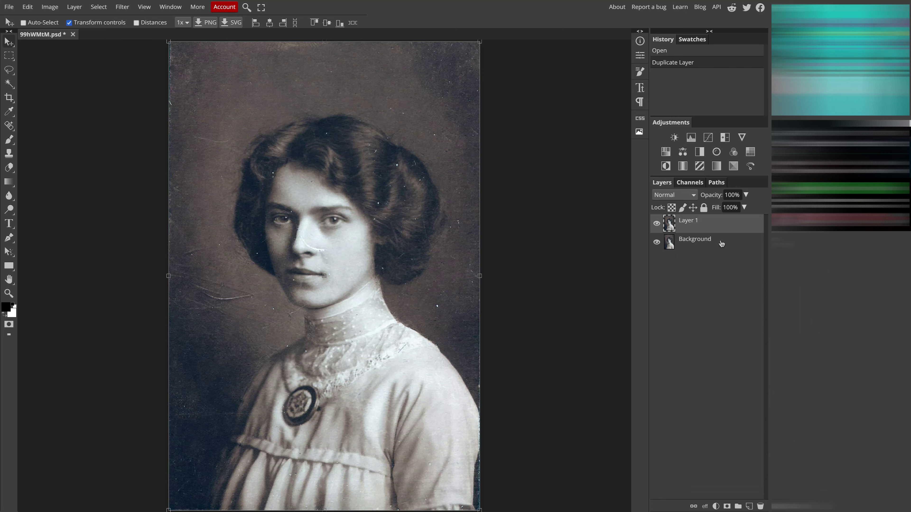
- Use the Spot Healing Brush on the duplicate layer to remove the white specks scattered through the woman's hair beside her face
right_click(9, 126)
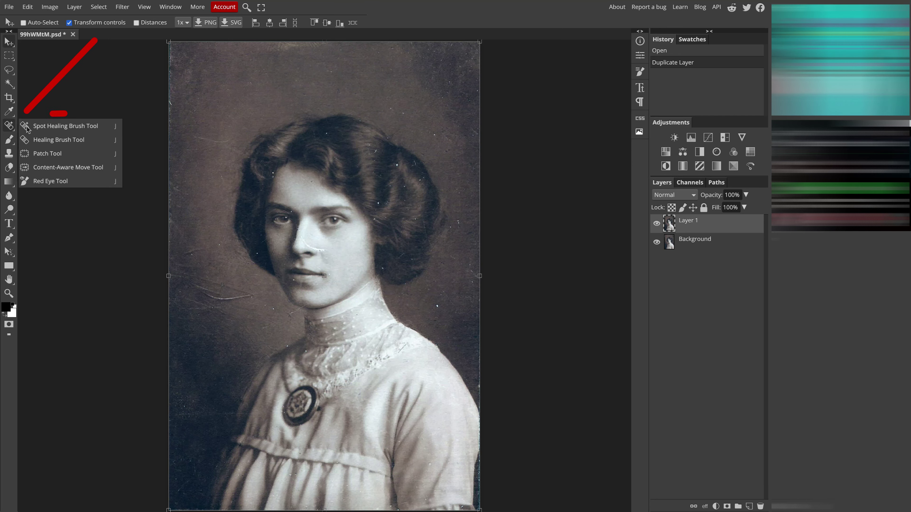
left_click(42, 128)
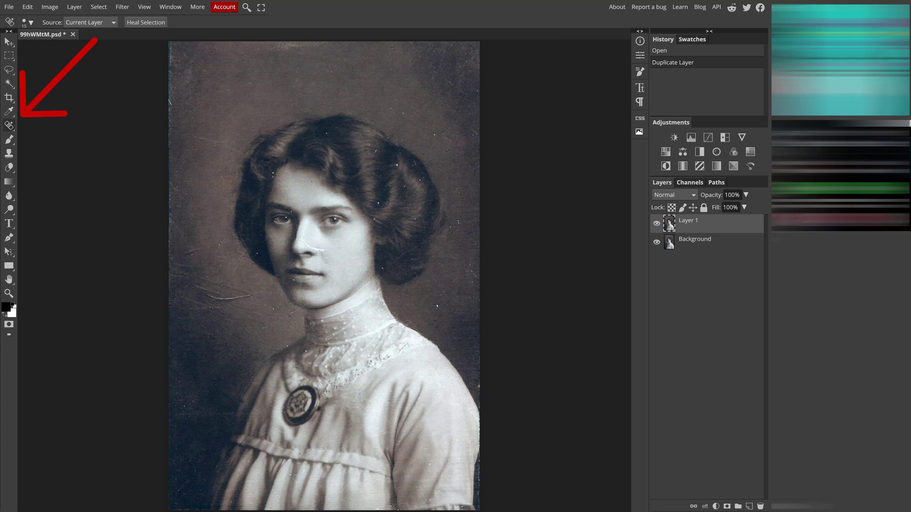
scroll(391, 202, "up", 4)
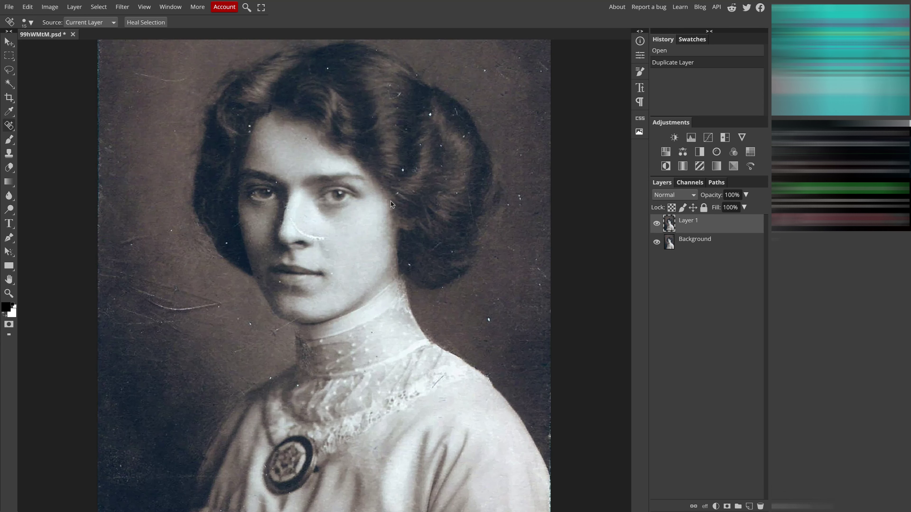
left_click_drag(427, 135, 411, 192)
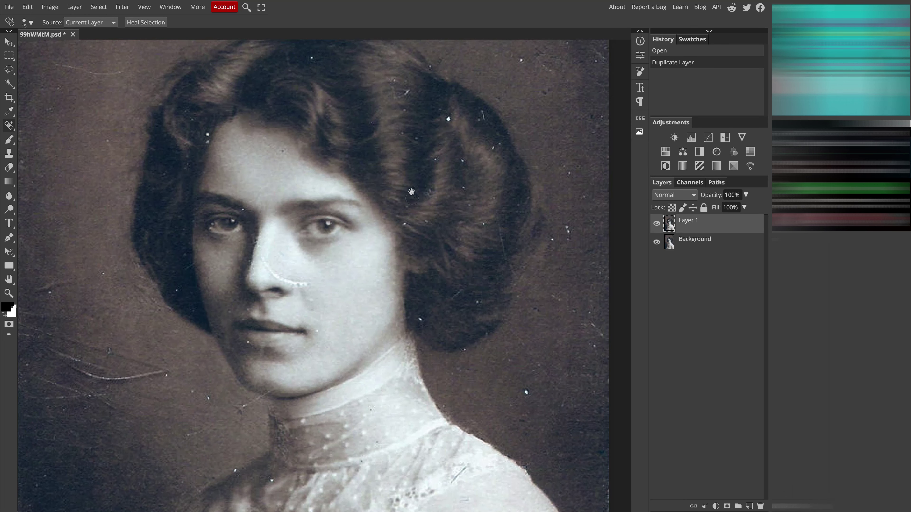
left_click(412, 194)
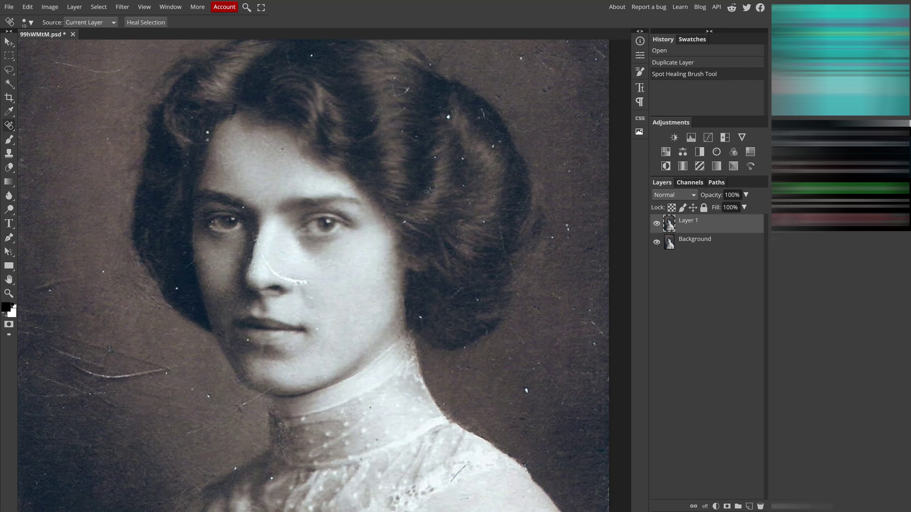
left_click(448, 117)
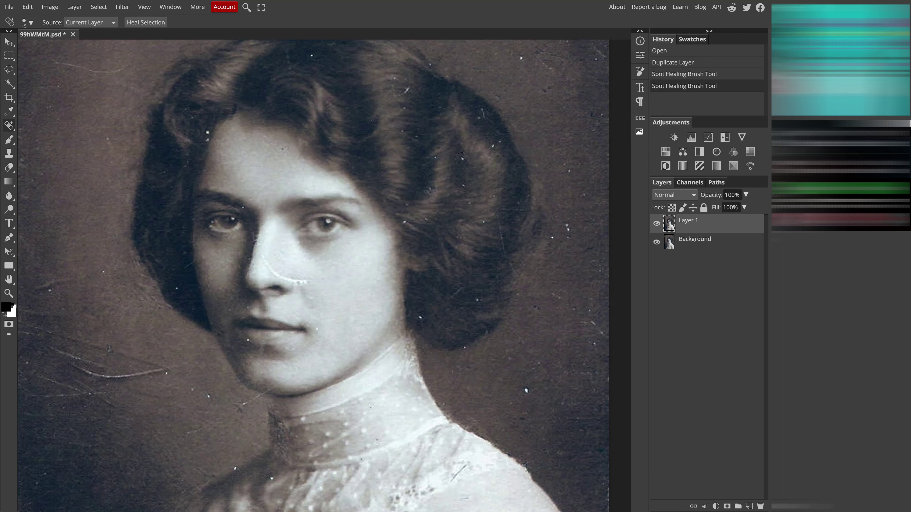
left_click(462, 158)
left_click(492, 147)
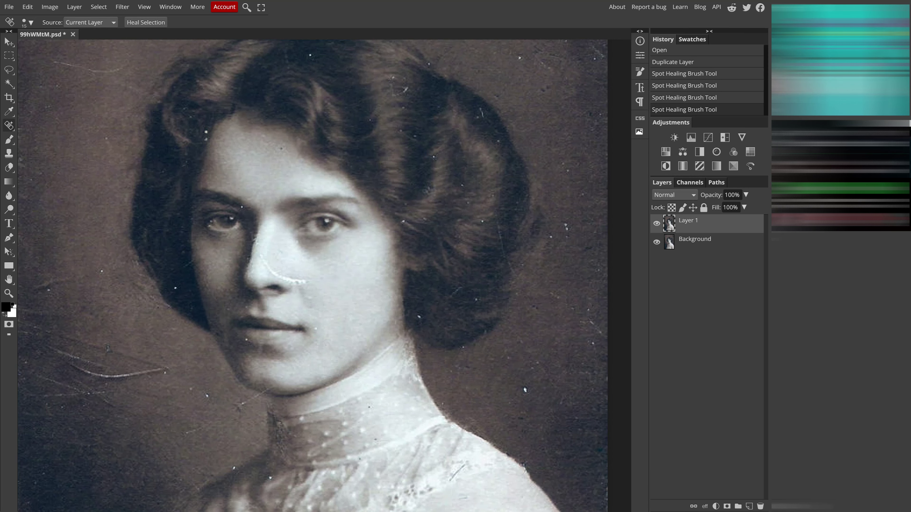
left_click(468, 202)
left_click(482, 221)
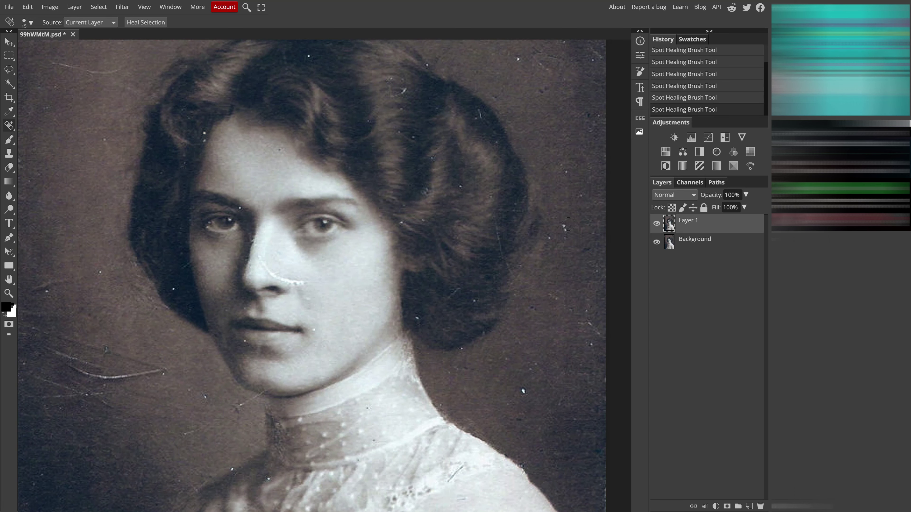
- Heal the bright specks in the backdrop beside the hair and above the shoulder, and the one in the hair near the jaw
left_click(565, 227)
scroll(522, 390, "up", 1)
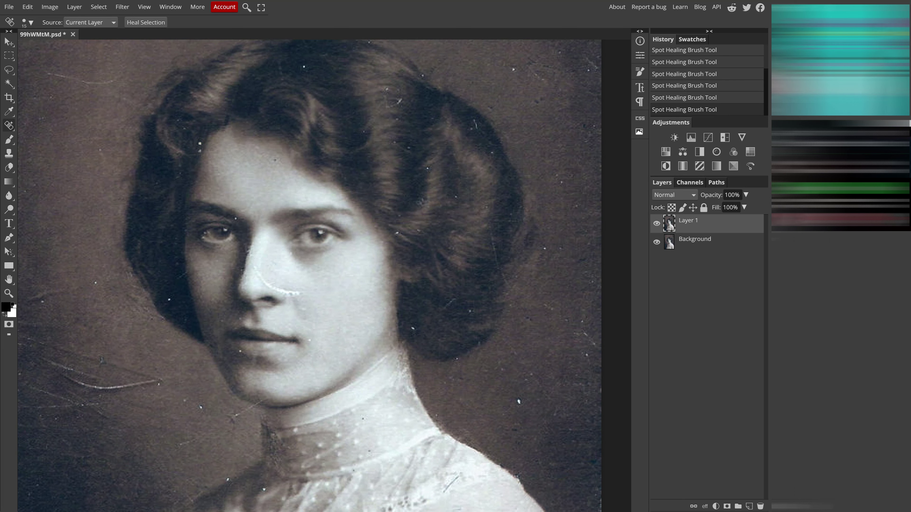
left_click(520, 401)
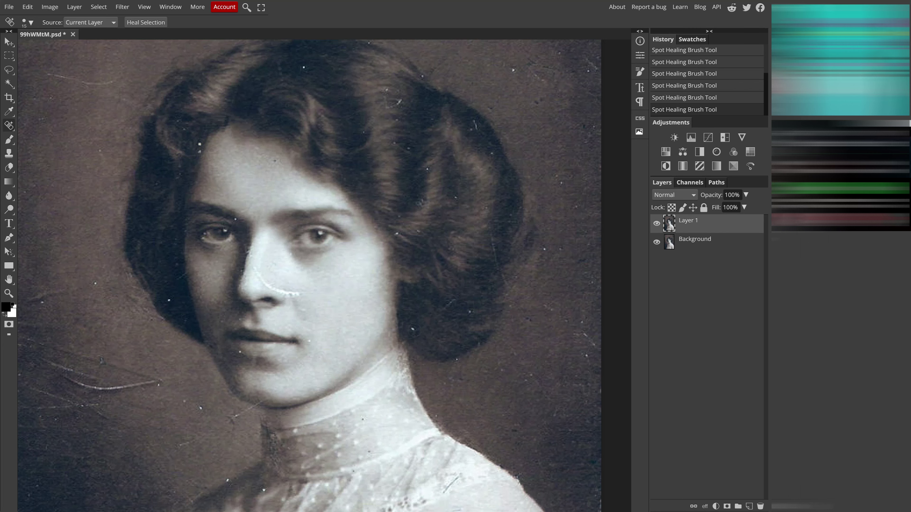
left_click(413, 330)
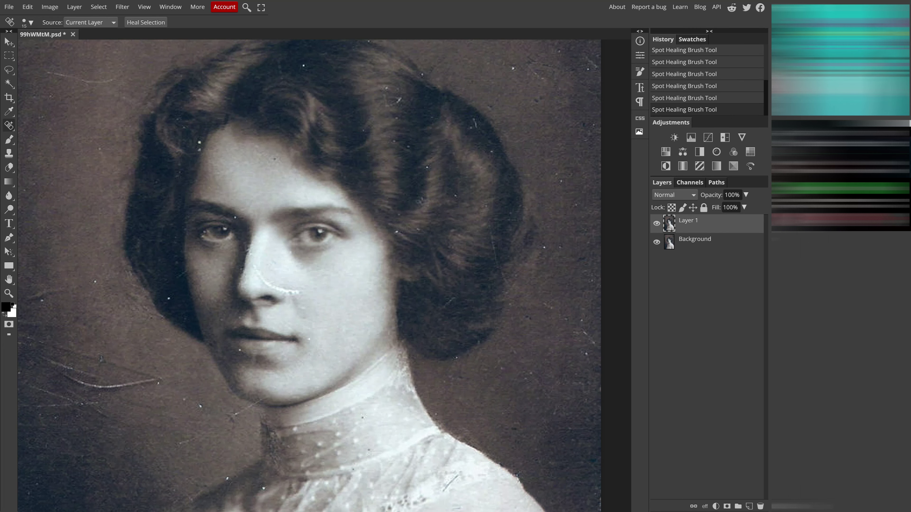
- Heal the small scratches and specks across the crown and rolled side hair, plus the white dots in the backdrop above
scroll(319, 276, "up", 5)
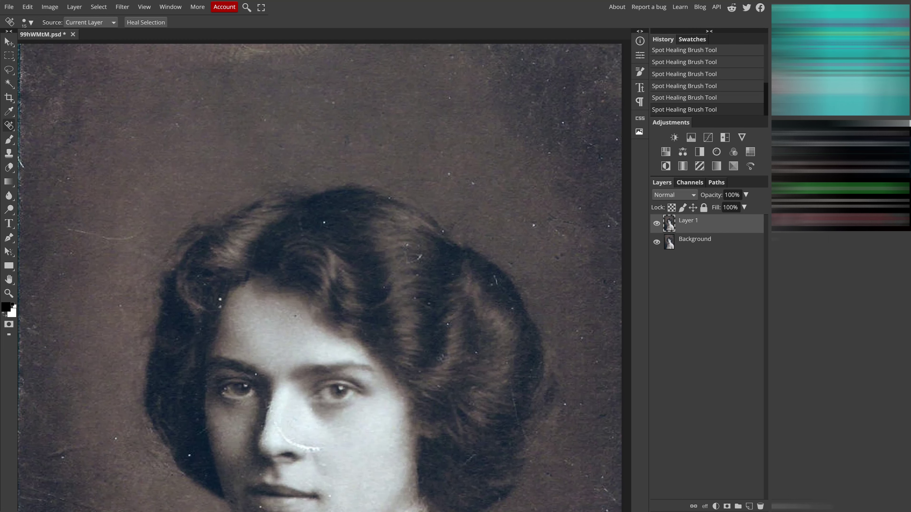
left_click(419, 257)
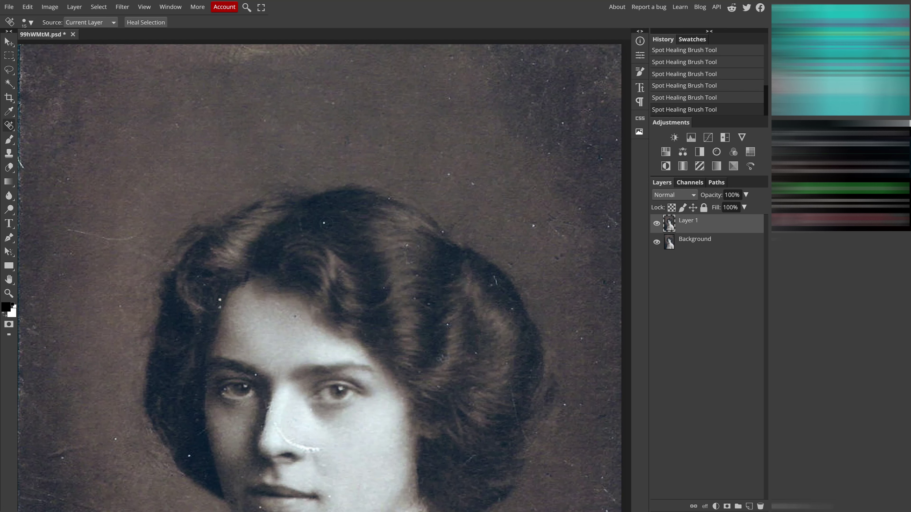
left_click(532, 226)
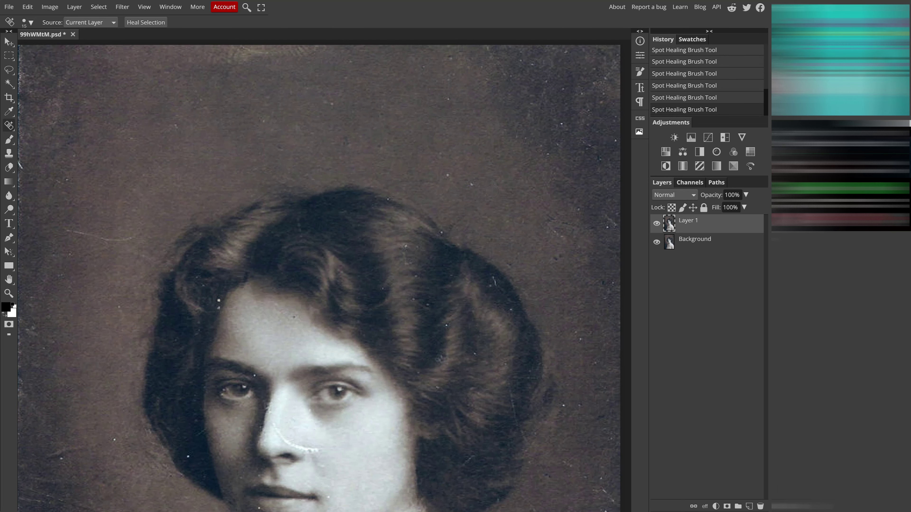
left_click(446, 174)
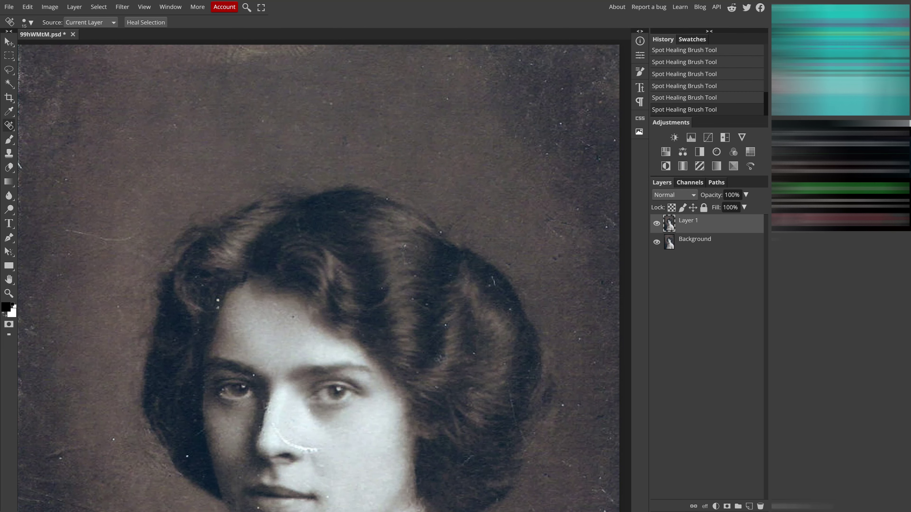
left_click(490, 281)
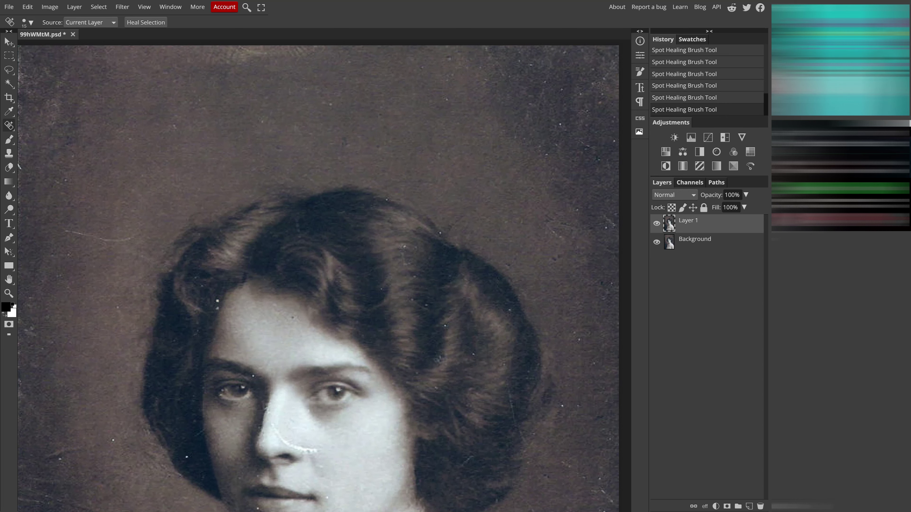
left_click(507, 310)
left_click(426, 304)
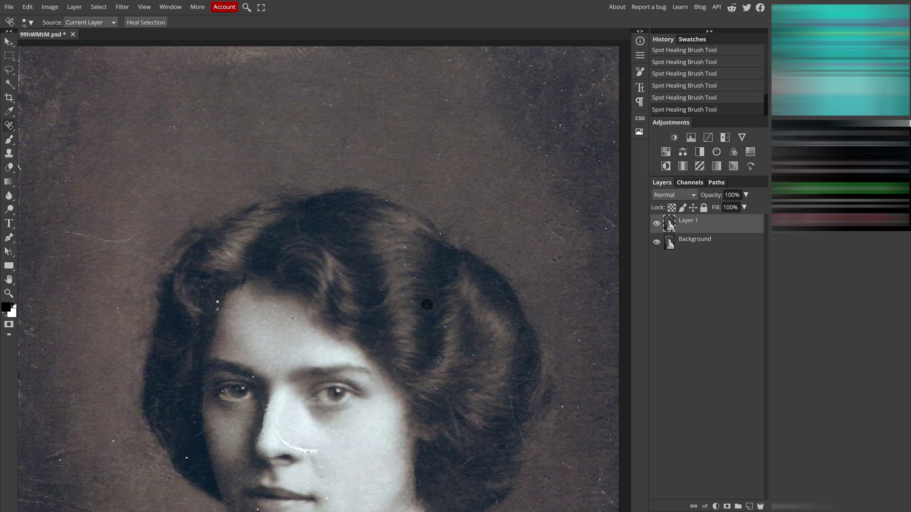
left_click(403, 247)
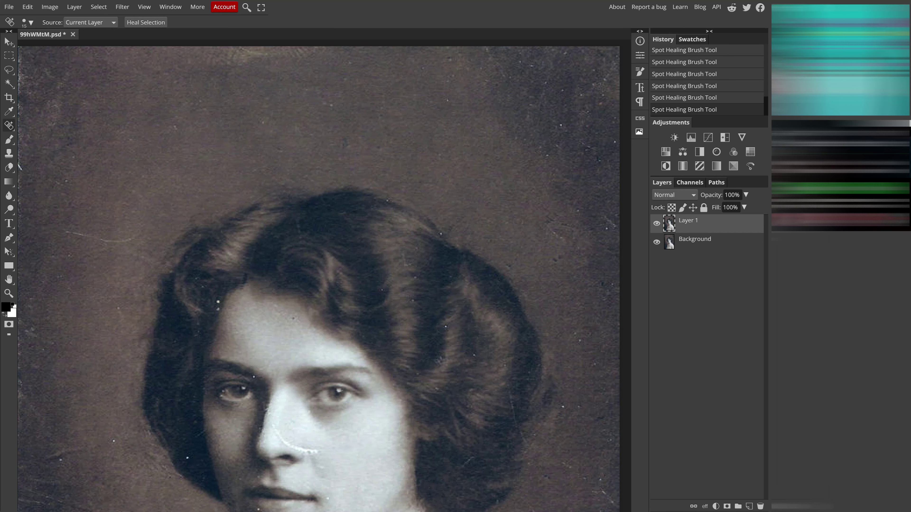
- Heal the white specks at the hairline and the lower edge of the hair, and the blemish beside the mouth corner
left_click_drag(332, 359, 541, 280)
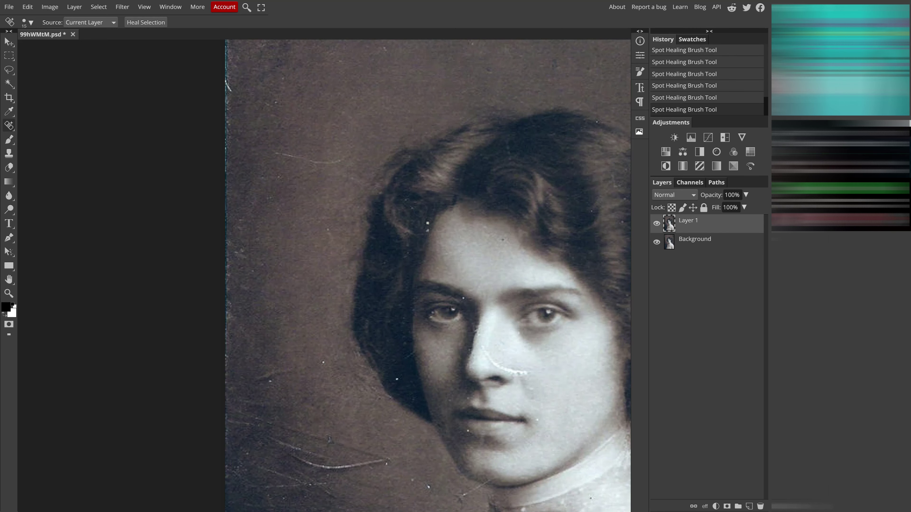
left_click(425, 223)
left_click(397, 379)
left_click_drag(397, 379, 392, 242)
left_click(533, 282)
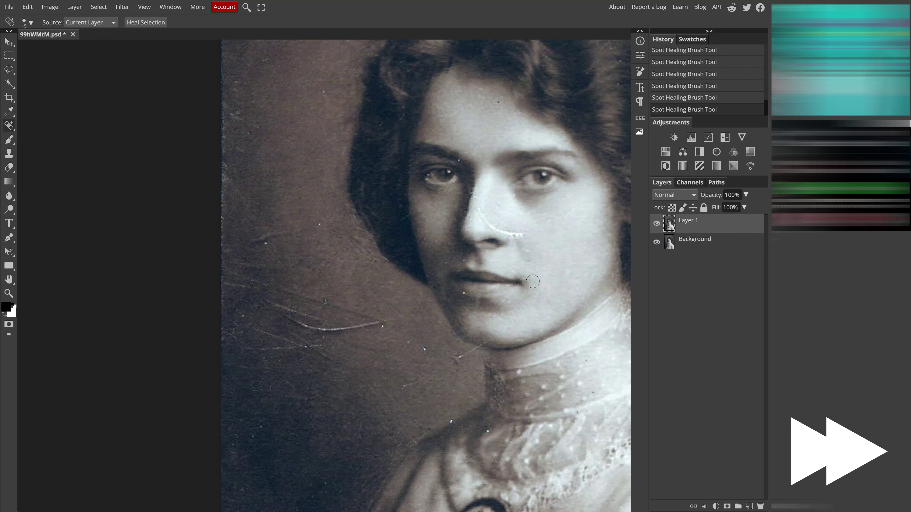
- Remove the curved white scratch across the nose and cheek using a smaller healing brush
left_click(519, 232)
left_click_drag(463, 162, 473, 161)
key("bracketleft")
key("bracketleft")
key("bracketleft")
key("bracketleft")
left_click(488, 210)
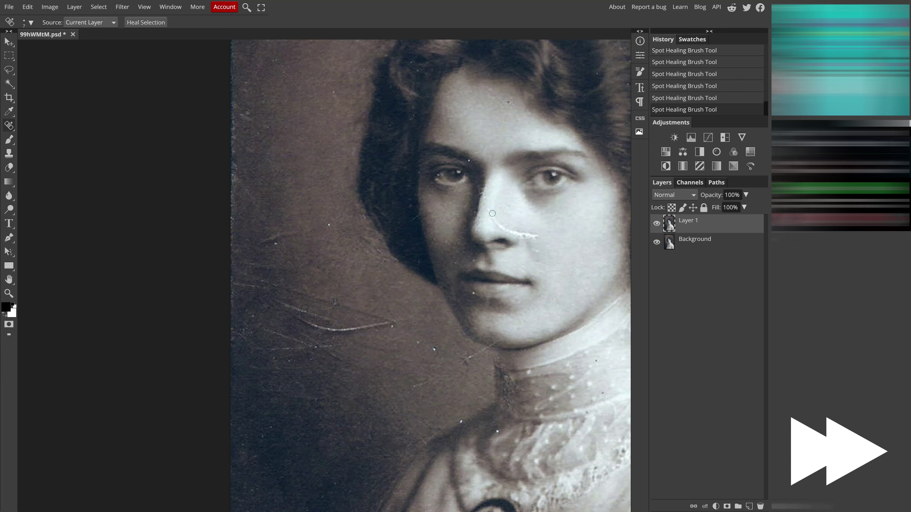
left_click_drag(506, 229, 519, 240)
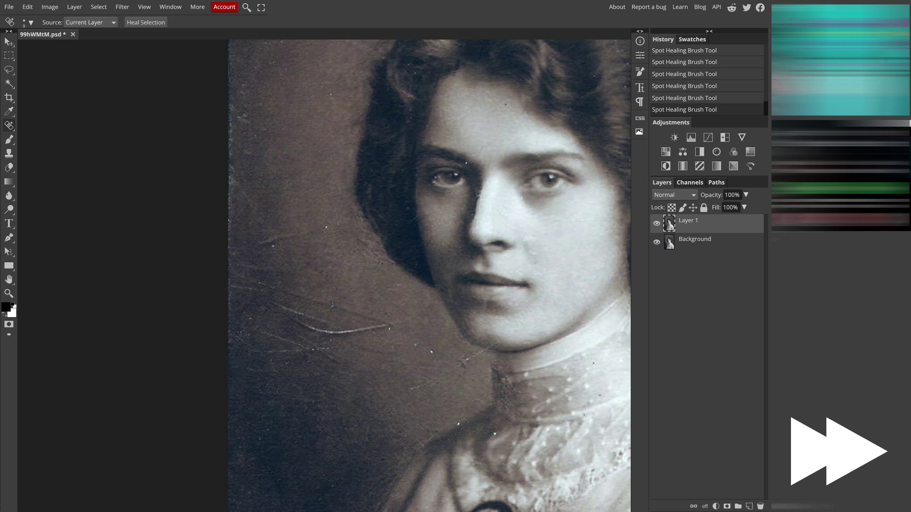
- Heal the scratch beside the chin and the long curved scratch in the backdrop behind the neck
left_click_drag(488, 346, 473, 354)
left_click(462, 363)
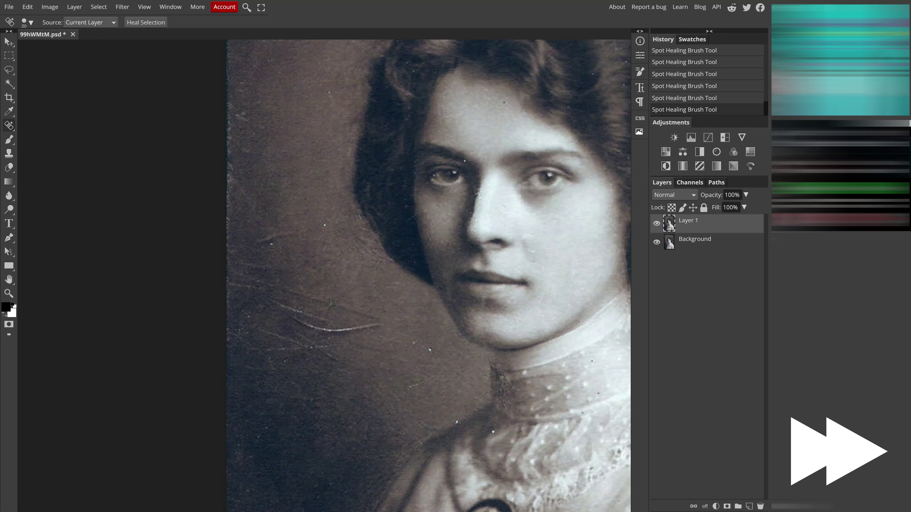
left_click_drag(389, 325, 330, 331)
left_click(312, 324)
left_click(413, 385)
- Enlarge the healing brush and remove the fainter scratches and specks in the backdrop on the face's shadowed side
key("bracketleft")
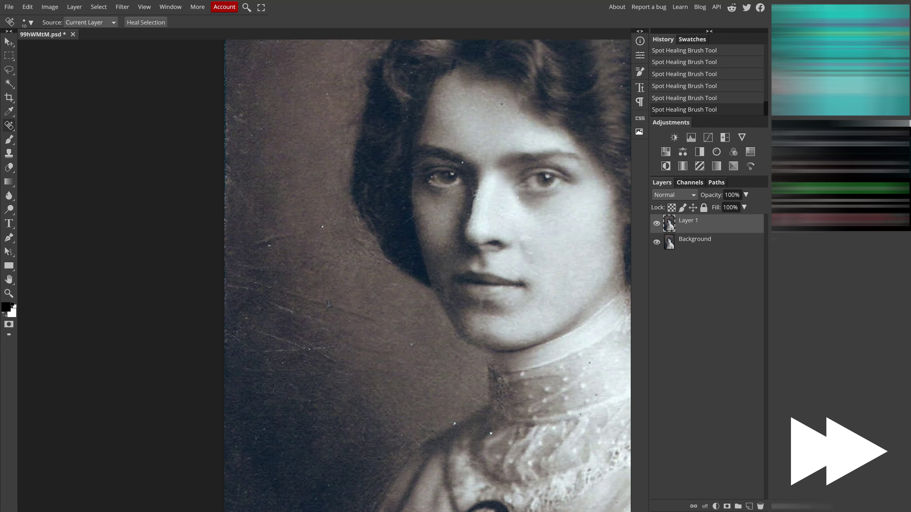
key("bracketright")
left_click(267, 335)
left_click(275, 350)
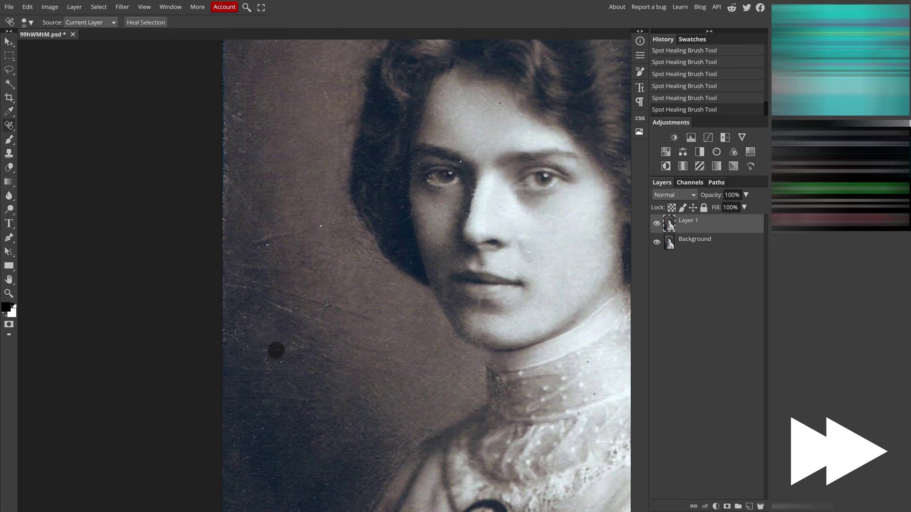
left_click(324, 304)
left_click(320, 226)
scroll(320, 227, "down", 1)
key("bracketright")
left_click(258, 239)
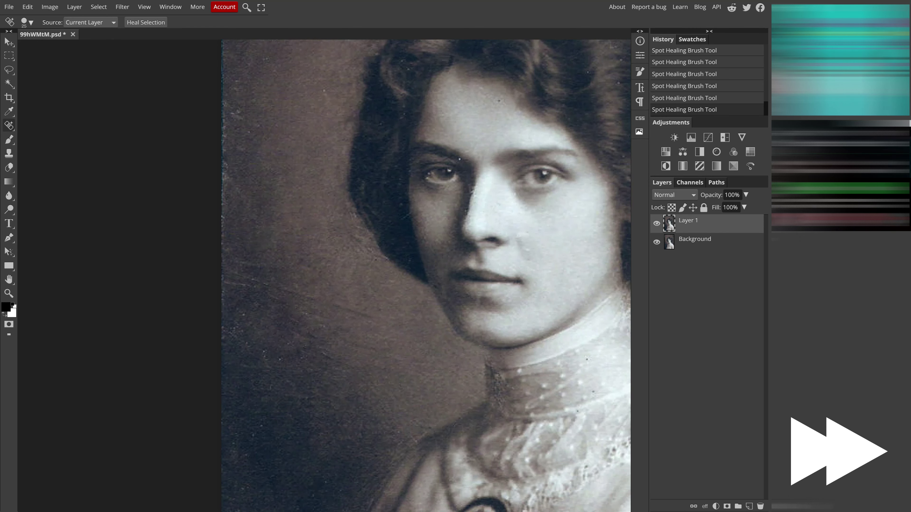
- Heal leftover specks in the rolled hair and the dark upper corner of the backdrop
key("bracketleft")
left_click_drag(300, 413, 321, 202)
left_click_drag(304, 402, 308, 188)
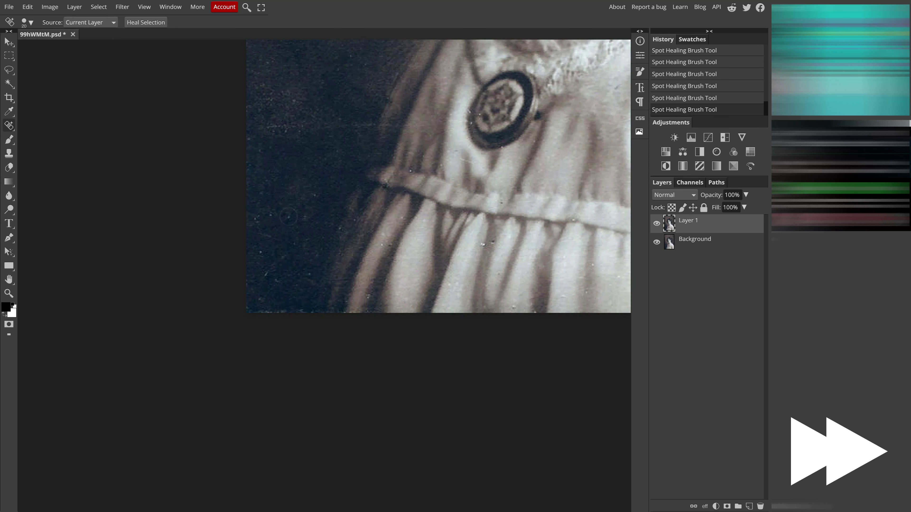
left_click_drag(483, 242, 293, 254)
left_click_drag(578, 233, 461, 217)
left_click_drag(461, 158, 416, 475)
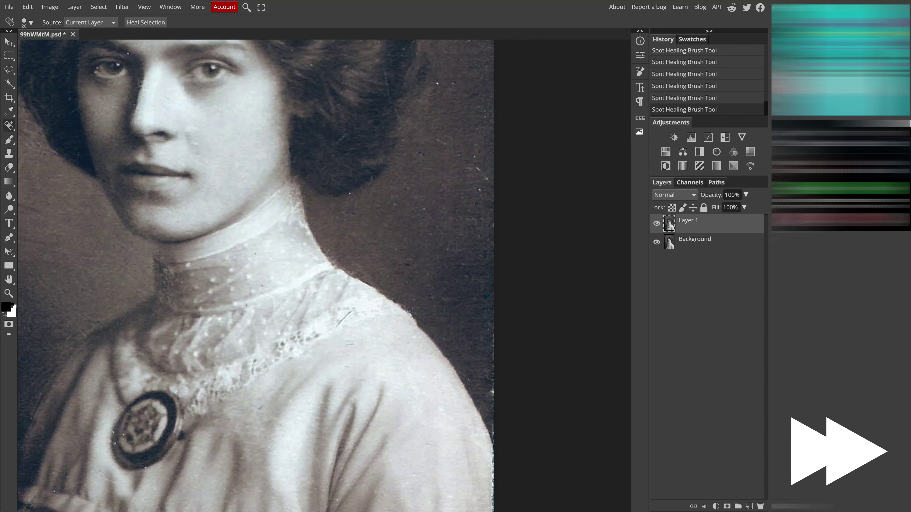
left_click_drag(484, 174, 490, 414)
left_click_drag(459, 380, 459, 392)
left_click_drag(391, 330, 391, 336)
left_click_drag(383, 222, 404, 223)
left_click(368, 389)
left_click_drag(474, 112, 460, 275)
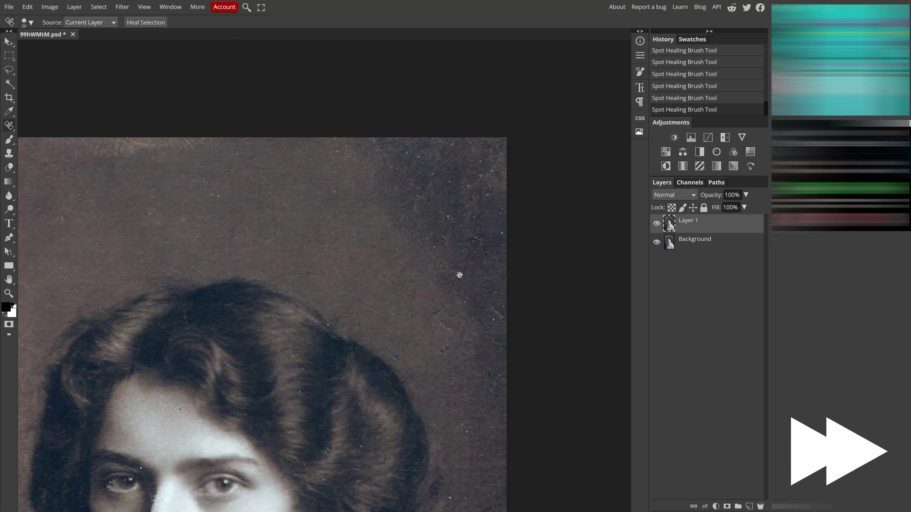
left_click(449, 217)
left_click_drag(249, 249, 518, 253)
left_click_drag(282, 333, 247, 226)
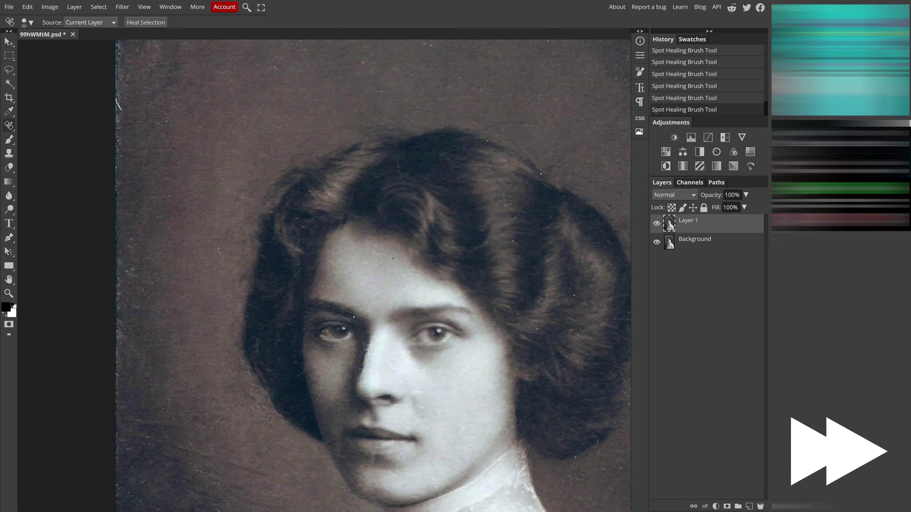
- Crop the worn outer edges off the whole portrait
key("ctrl+0")
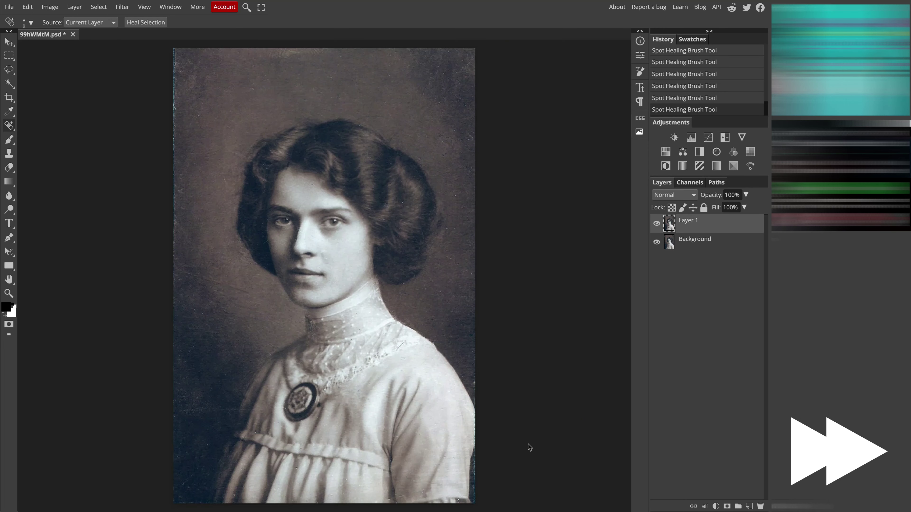
key("ctrl+minus")
key("c")
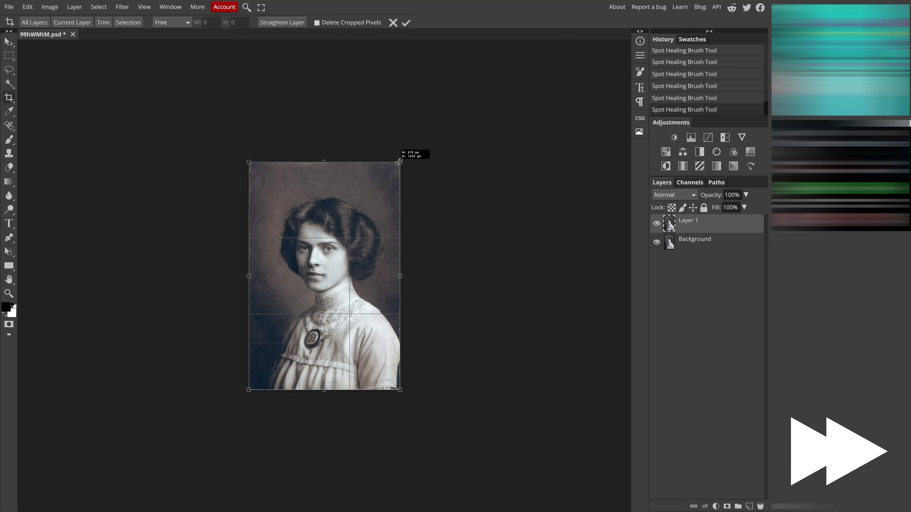
left_click(406, 22)
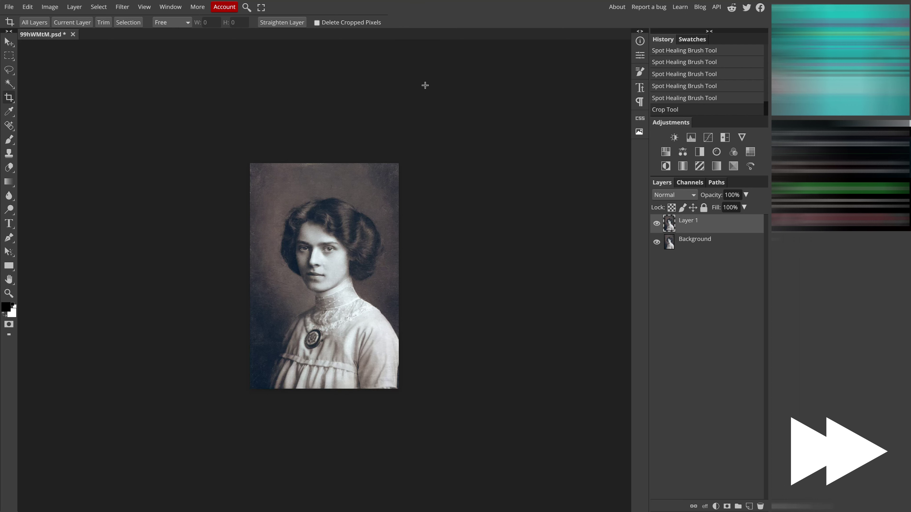
key("ctrl+0")
key("v")
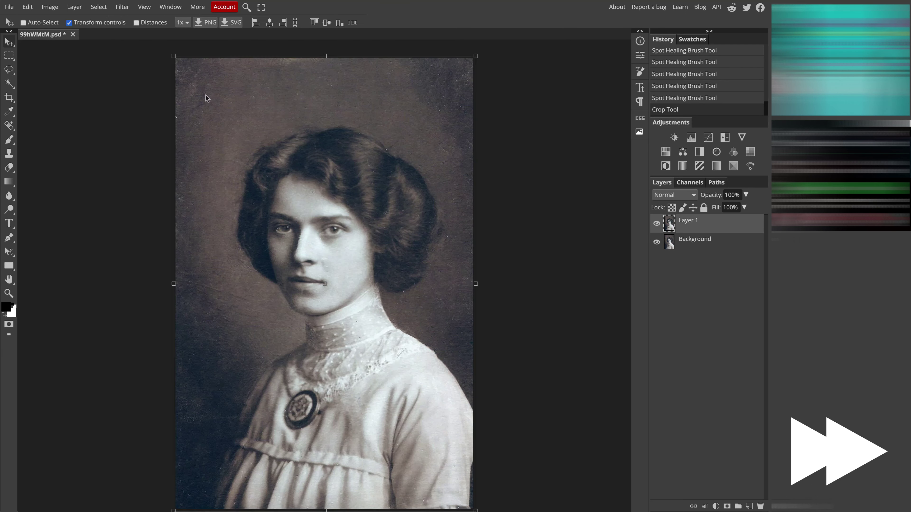
left_click(122, 6)
mouse_move(157, 122)
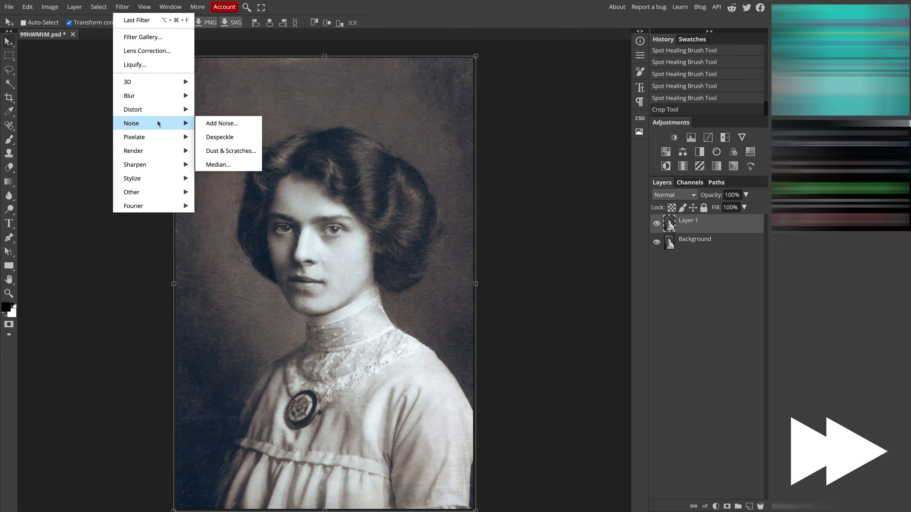
left_click(69, 206)
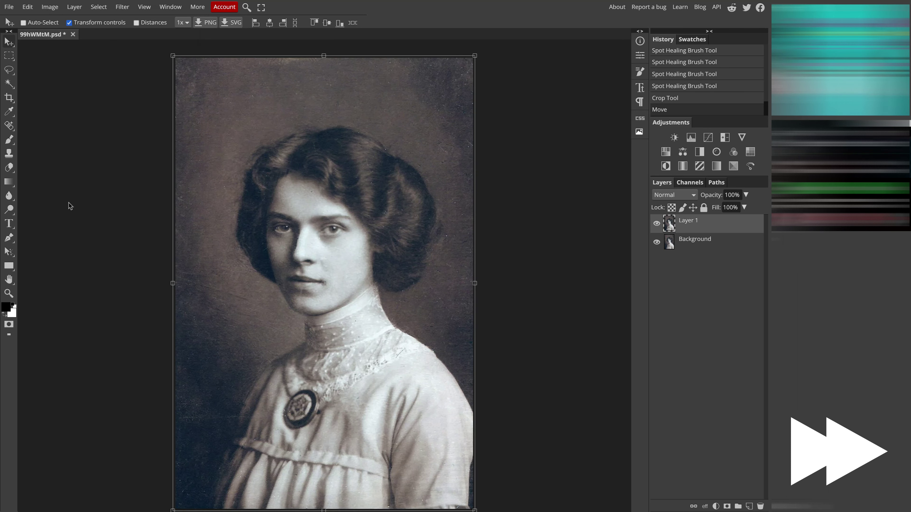
- Smooth the grainy backdrop on the face's shadowed side using the Blur tool at 50% strength
scroll(115, 219, "down", 1)
right_click(9, 196)
left_click(39, 196)
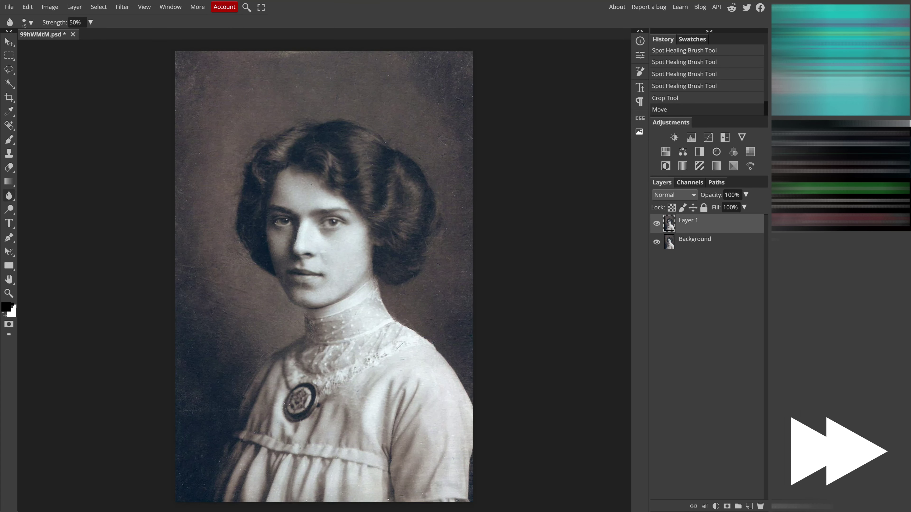
mouse_move(193, 374)
left_mouse_down()
mouse_move(193, 459)
mouse_move(212, 395)
left_mouse_up()
mouse_move(215, 384)
left_mouse_down()
mouse_move(237, 351)
mouse_move(276, 323)
mouse_move(263, 297)
left_mouse_up()
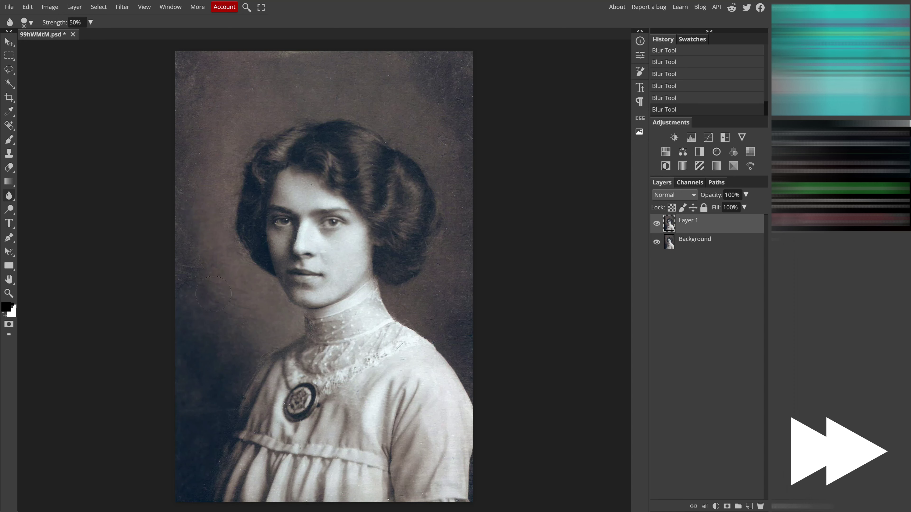
- Blur the grain in the backdrop above the head and behind the rolled hair and shoulder
scroll(207, 318, "up", 4)
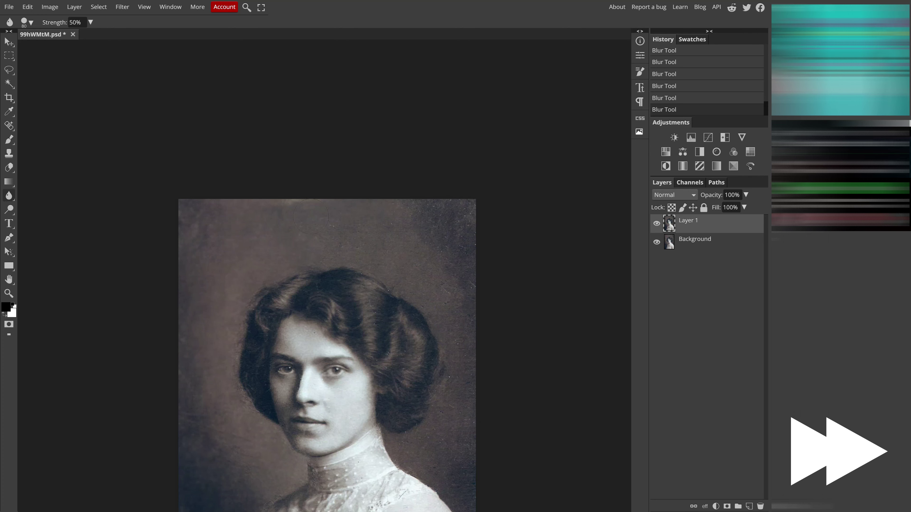
scroll(334, 250, "down", 3)
scroll(334, 177, "right", 2)
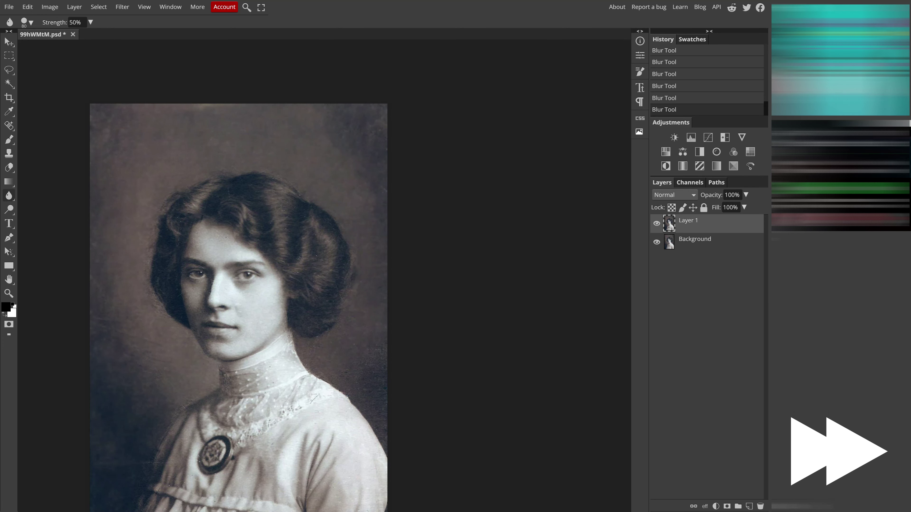
scroll(363, 362, "down", 3)
scroll(362, 362, "right", 1)
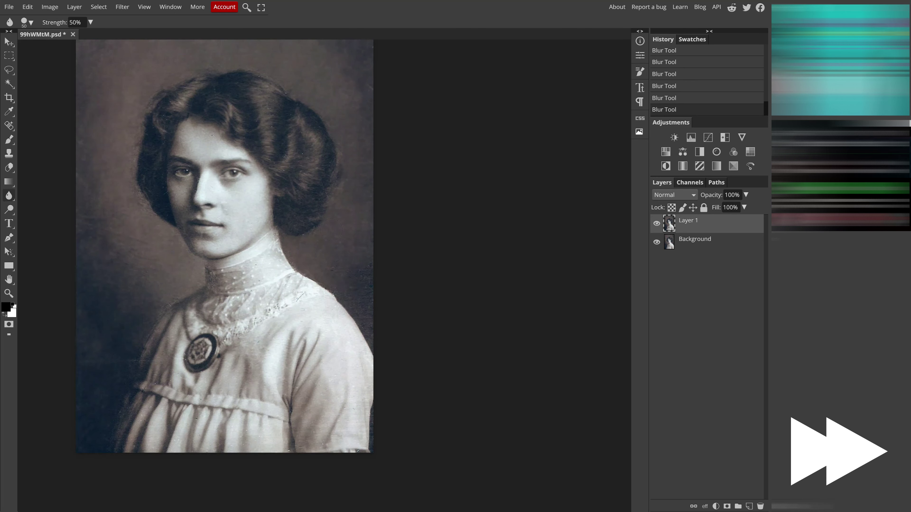
scroll(373, 427, "up", 1)
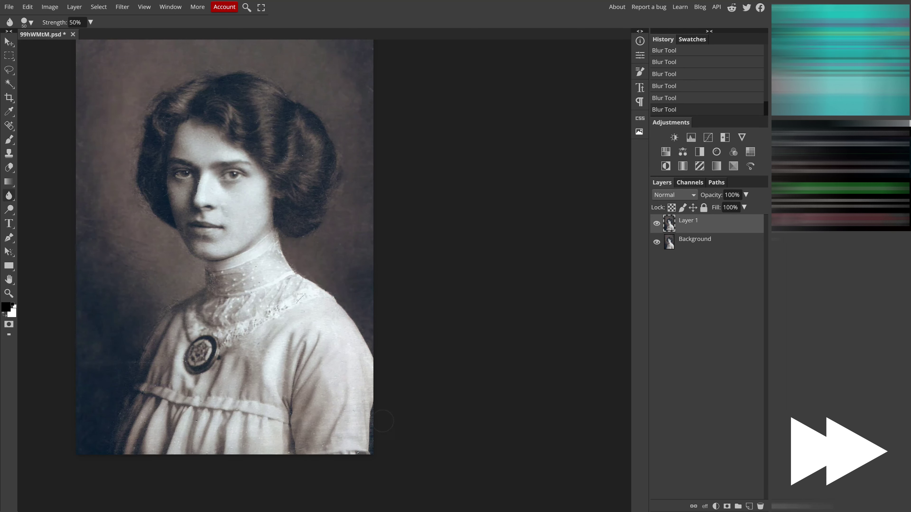
- Enlarge the blur brush and smooth the remaining rough patches of backdrop around the figure
key("bracketright")
key("bracketright")
key("bracketright")
key("bracketright")
key("bracketright")
key("bracketright")
key("bracketright")
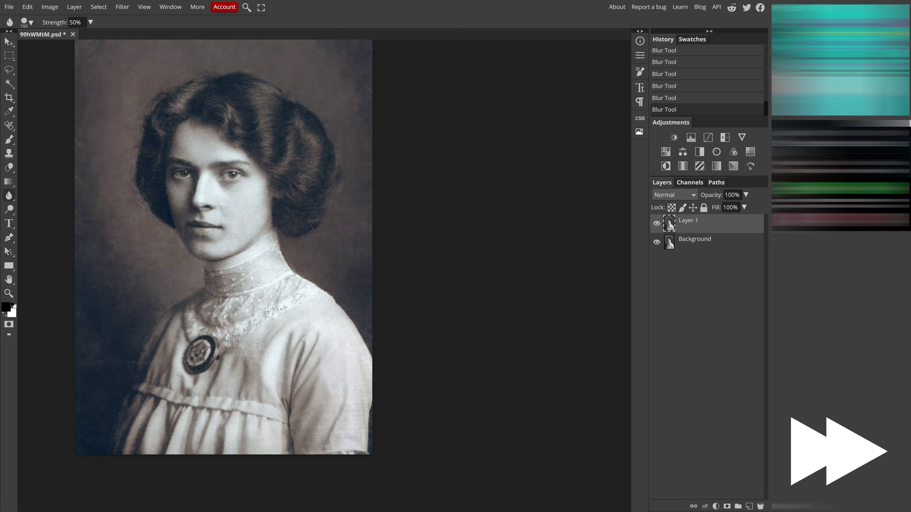
scroll(126, 218, "up", 3)
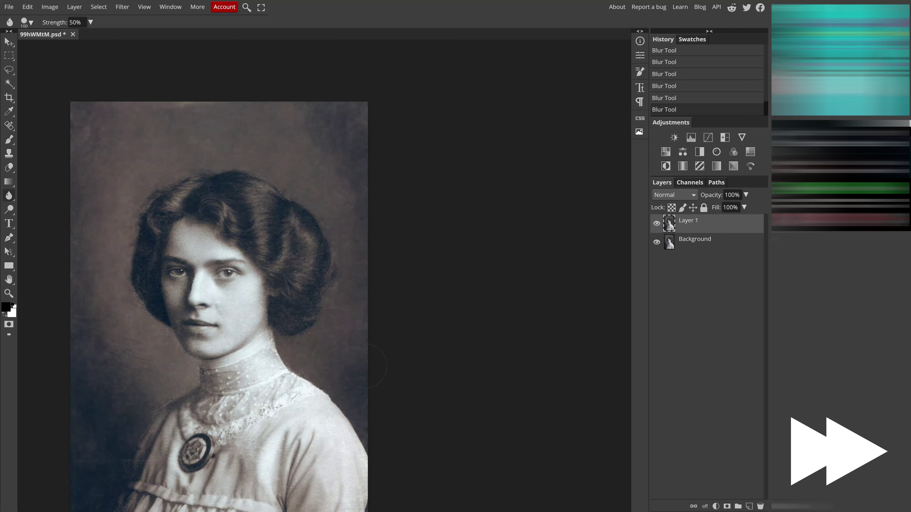
left_click_drag(207, 336, 279, 260)
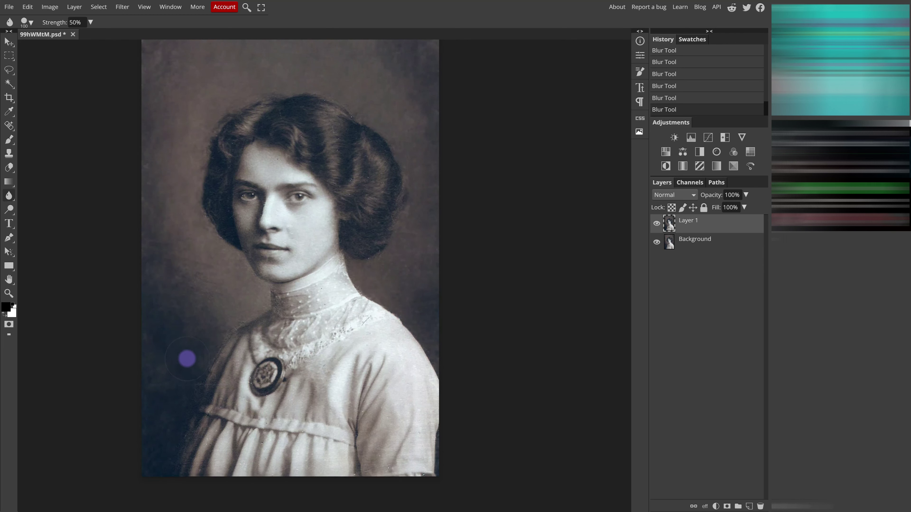
scroll(177, 381, "up", 1)
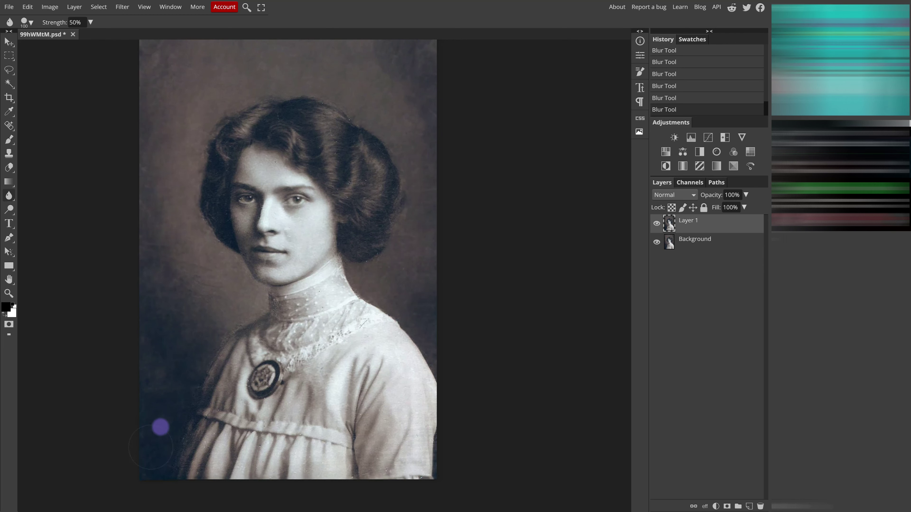
scroll(273, 318, "down", 1)
scroll(273, 318, "left", 1)
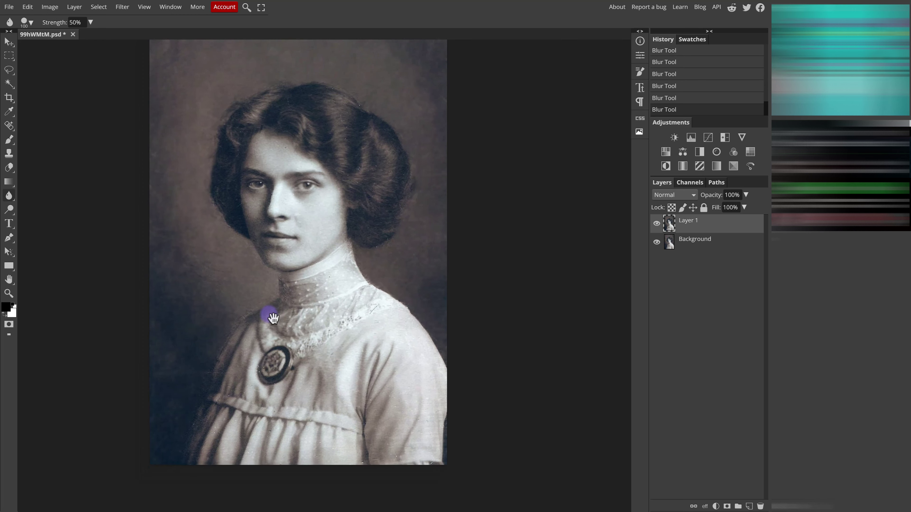
left_click_drag(274, 317, 290, 344)
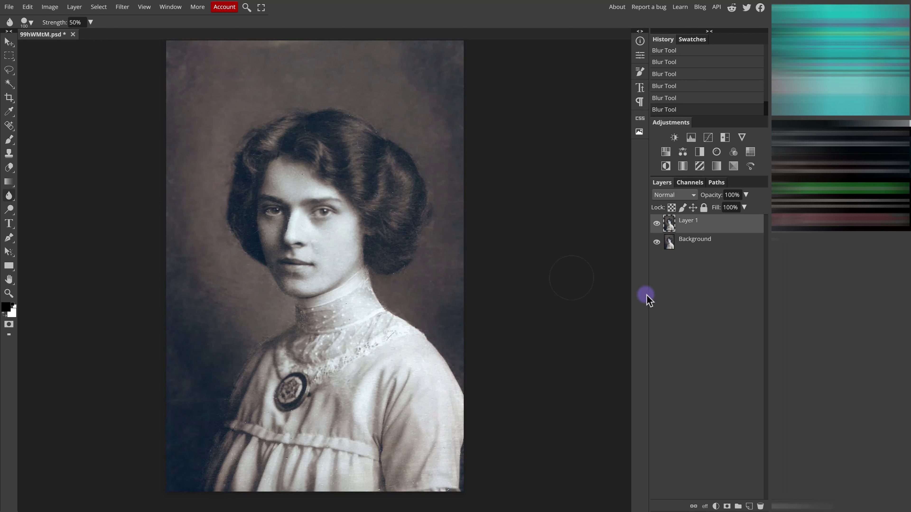
- Add a new empty layer above the retouched portrait and set up a 150 px brush with 80% hardness
left_click(749, 507)
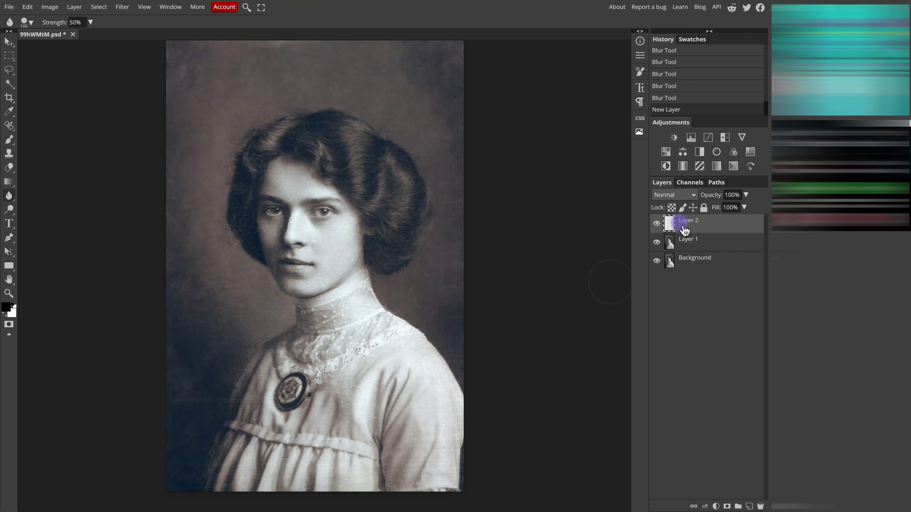
left_click(9, 139)
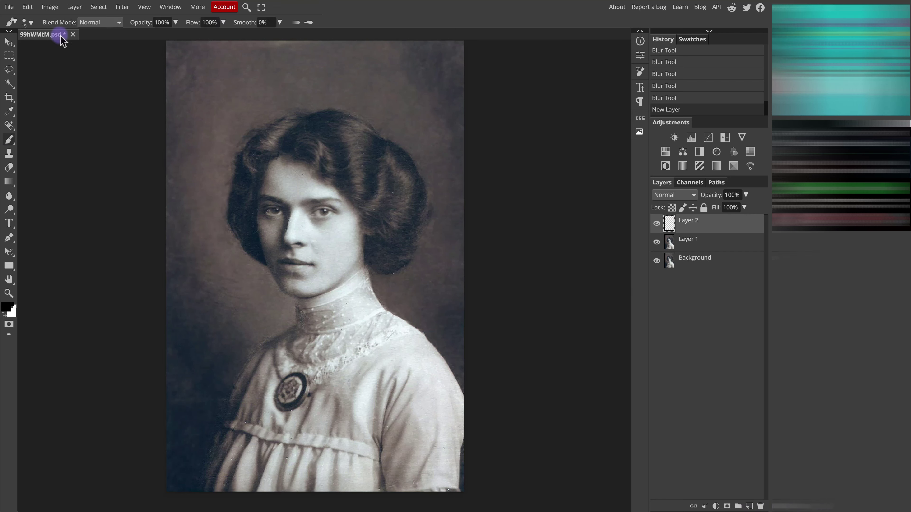
left_click(31, 23)
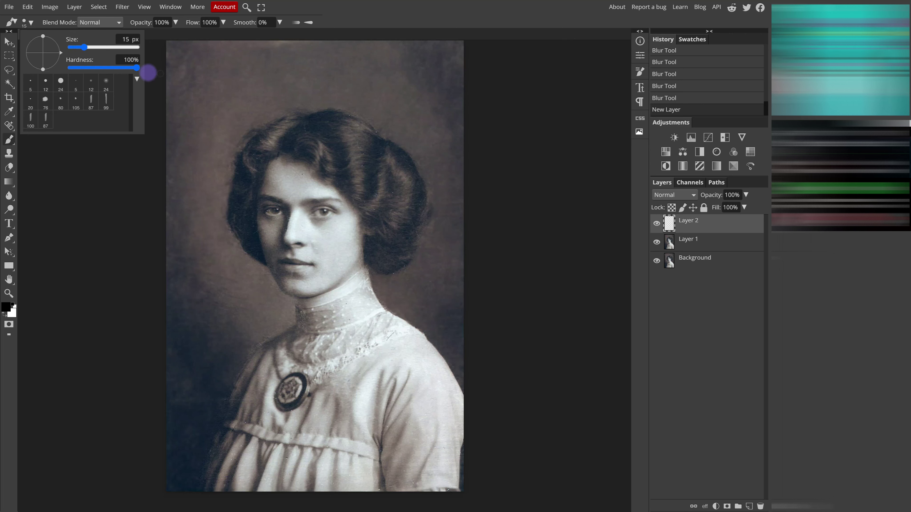
left_click_drag(137, 68, 125, 70)
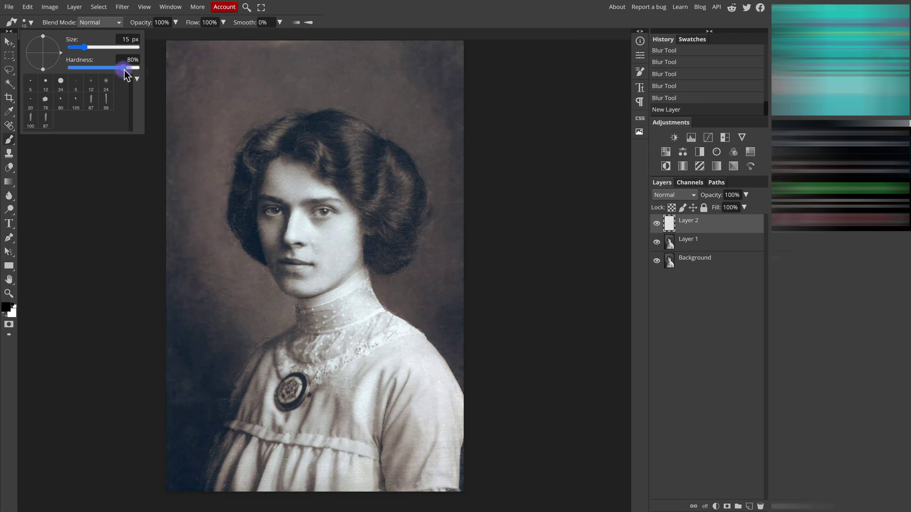
left_click_drag(124, 69, 90, 49)
left_click(363, 20)
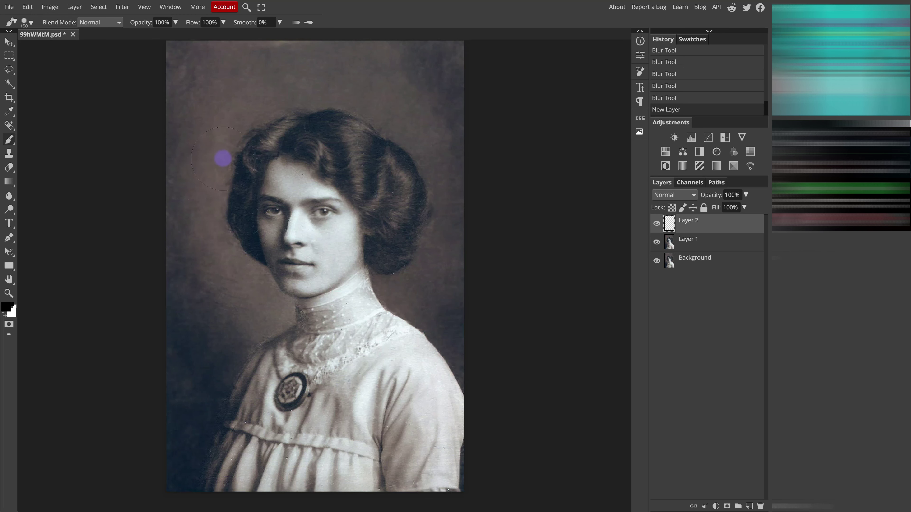
- Set the foreground colour to the dark brown 563615
left_click(6, 307)
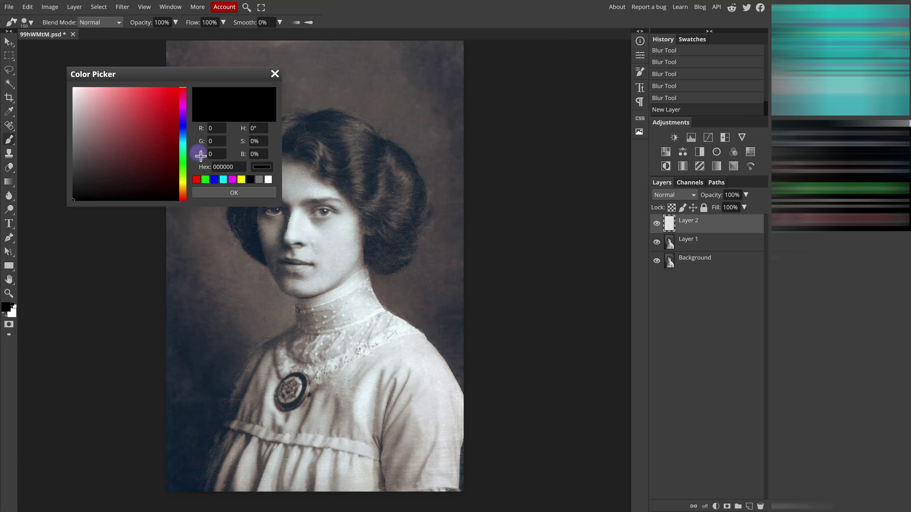
left_click(185, 191)
left_click_drag(134, 105, 175, 105)
left_click(153, 161)
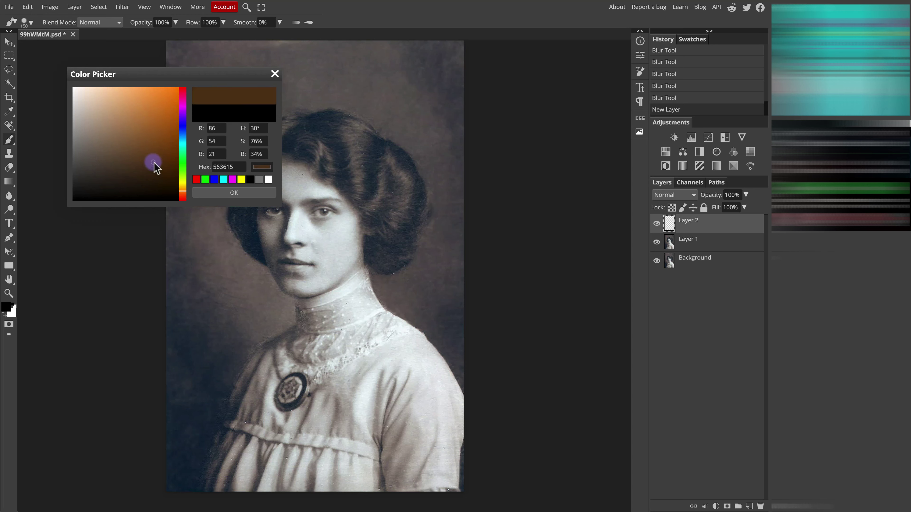
left_click(253, 194)
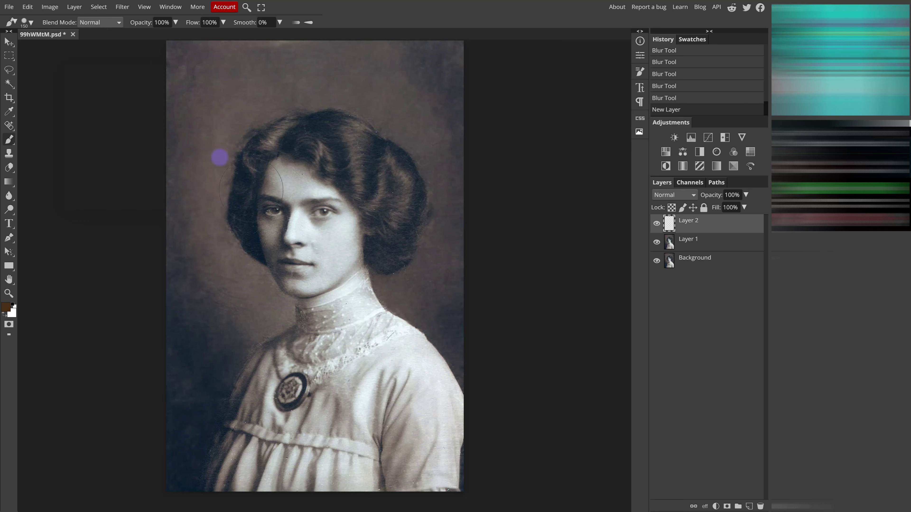
- Reduce the brush's opacity and flow to 80% each
left_click(176, 23)
left_click_drag(177, 35, 171, 35)
left_click(223, 22)
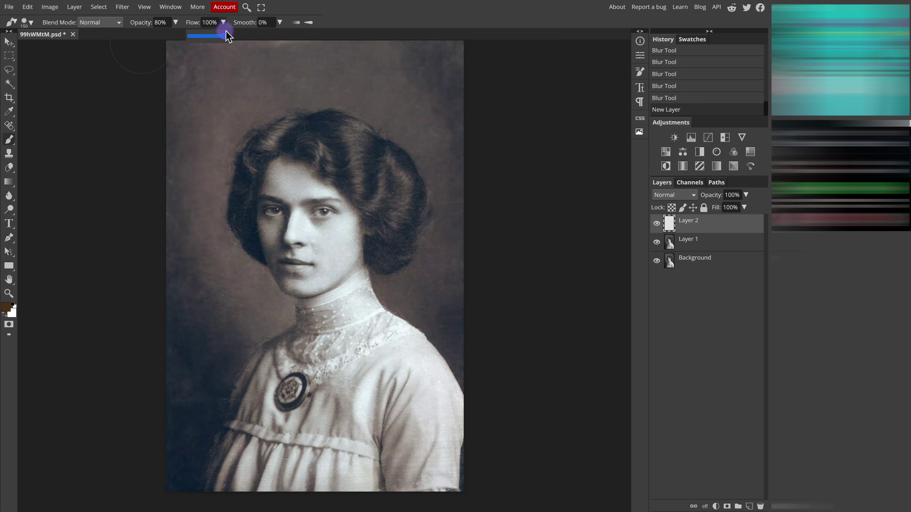
left_click_drag(226, 35, 218, 35)
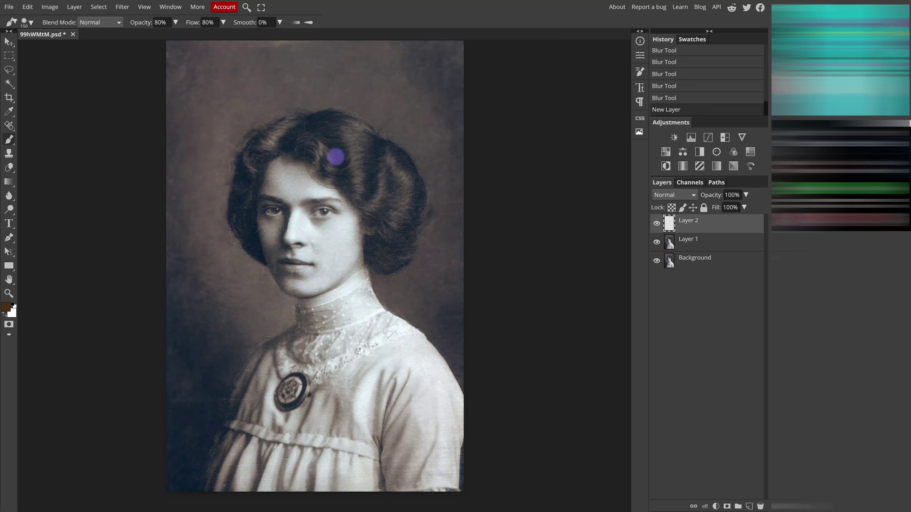
- Shrink the brush and paint two overlapping diagonal brown strokes over the hair beside the forehead on the new layer
scroll(336, 156, "up", 3)
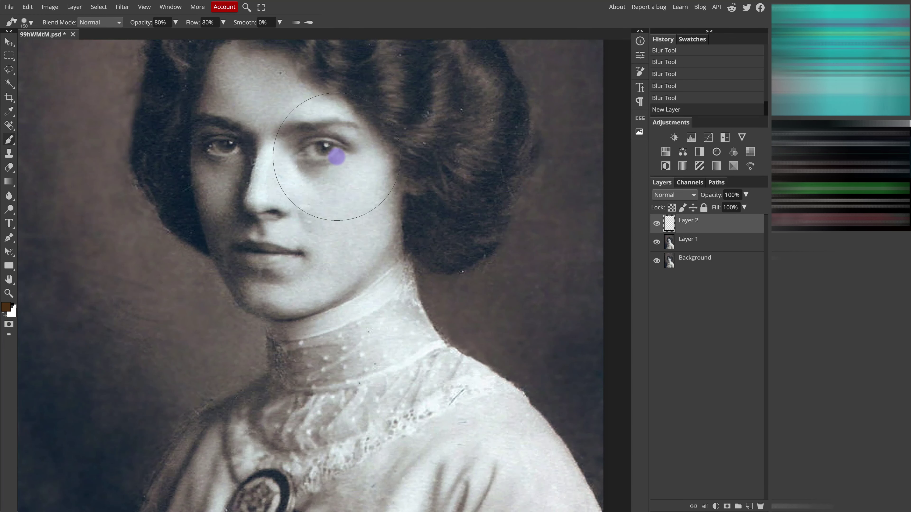
scroll(338, 162, "up", 2)
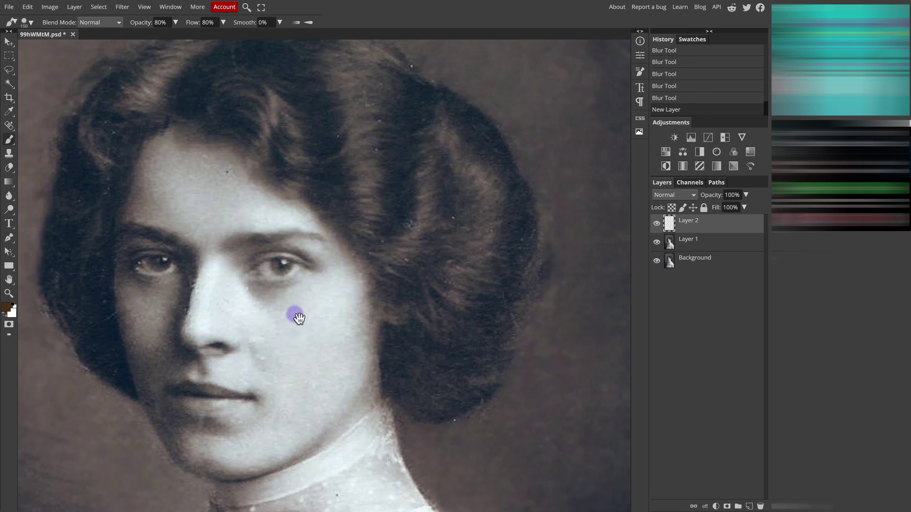
key("bracketleft")
key("bracketleft")
key("bracketleft")
key("bracketleft")
key("bracketleft")
key("bracketleft")
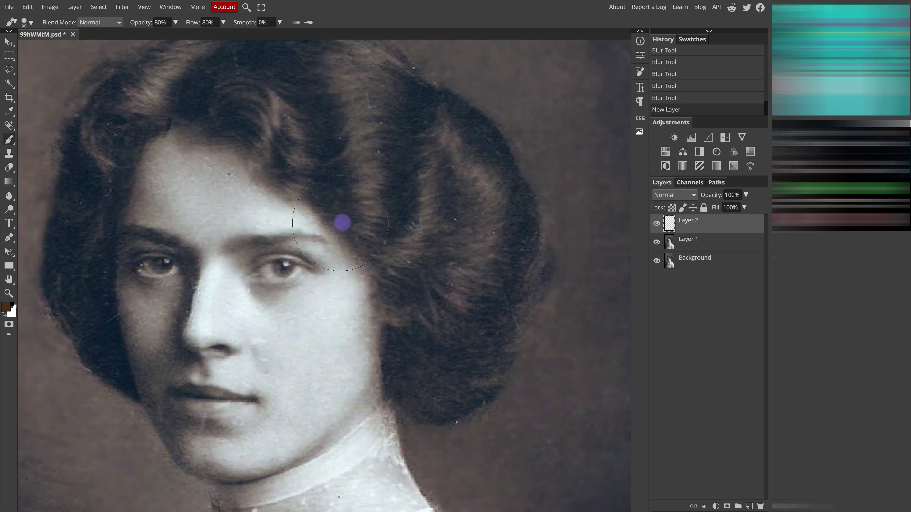
scroll(385, 218, "left", 1)
key("bracketleft")
key("bracketleft")
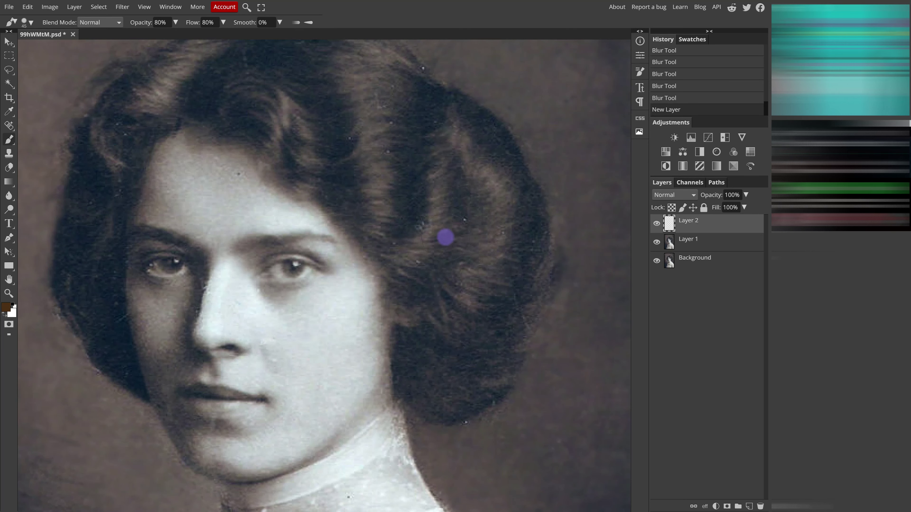
left_click_drag(463, 291, 355, 113)
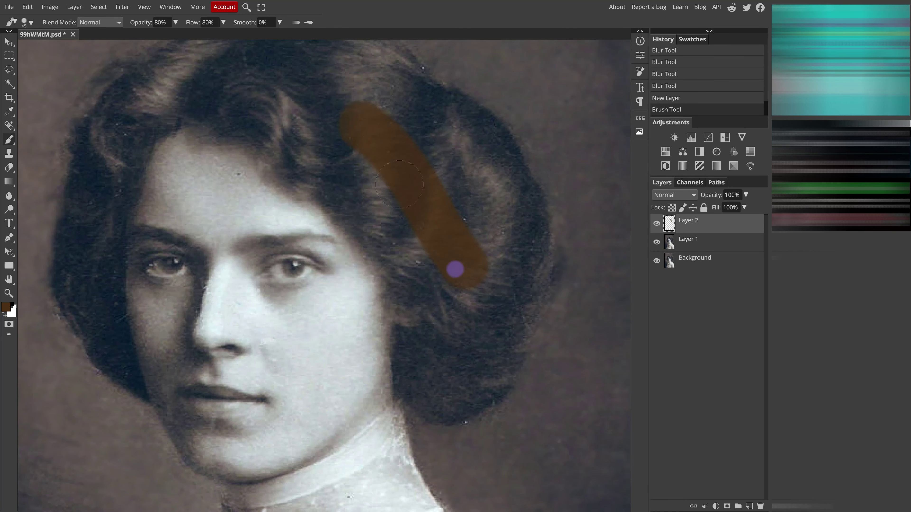
left_click_drag(402, 211, 358, 159)
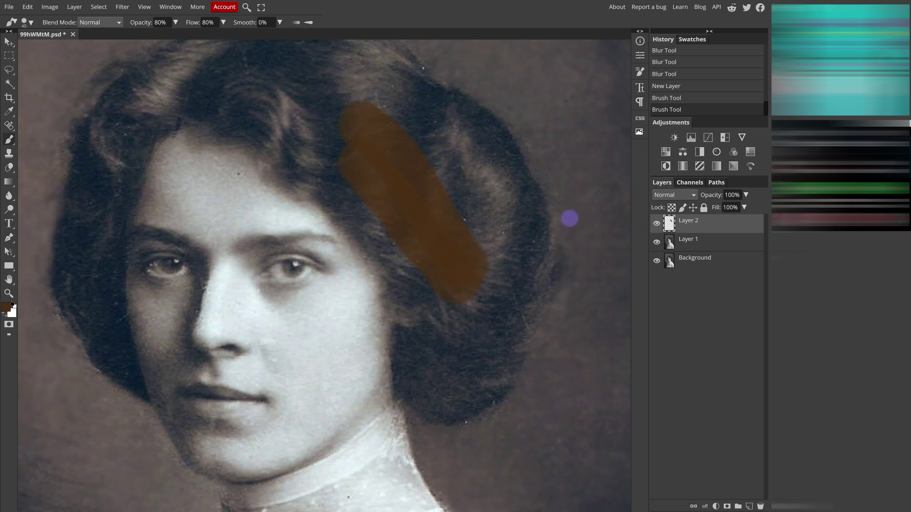
- Set the painted layer's blend mode to Overlay and brush brown over the upper outer hair on the brightly lit side of the face
left_click(693, 196)
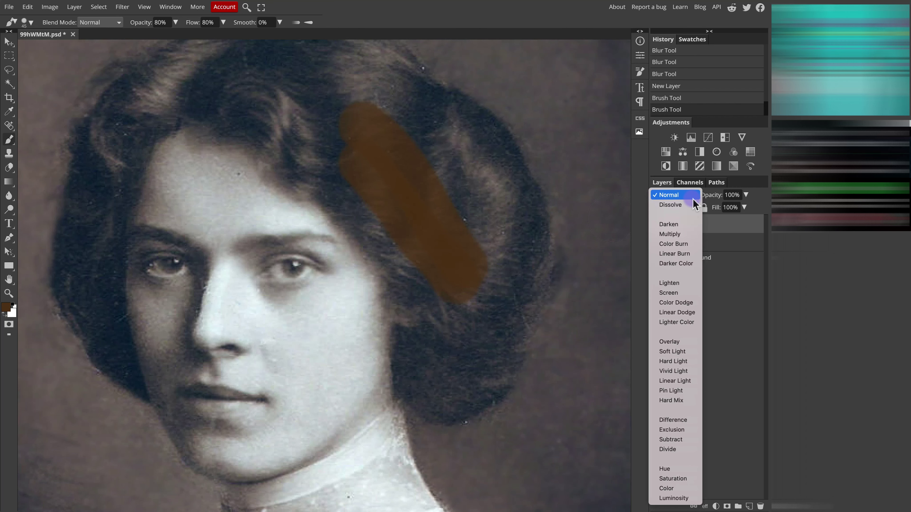
left_click(682, 340)
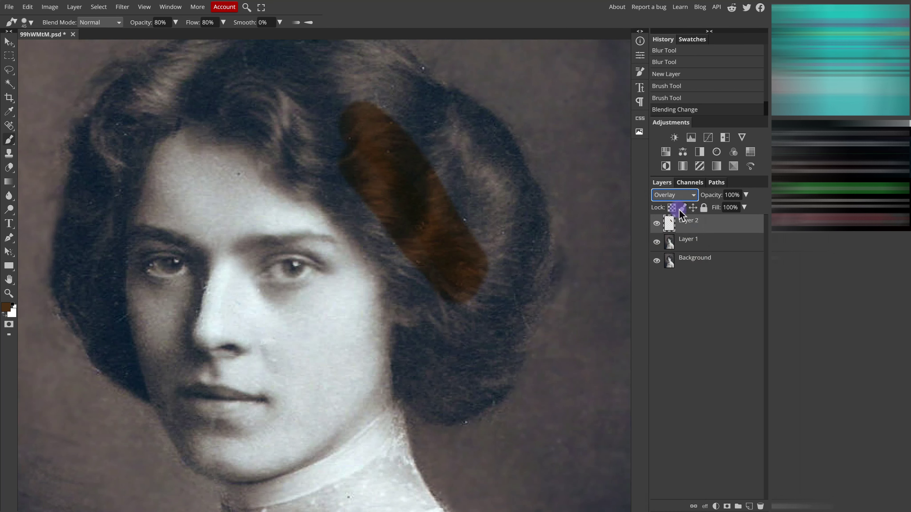
mouse_move(494, 182)
left_mouse_down()
mouse_move(427, 152)
mouse_move(452, 155)
mouse_move(456, 180)
mouse_move(481, 203)
mouse_move(475, 241)
mouse_move(445, 225)
left_mouse_up()
mouse_move(510, 202)
left_mouse_down()
mouse_move(520, 269)
mouse_move(521, 209)
mouse_move(465, 156)
mouse_move(496, 148)
mouse_move(502, 157)
mouse_move(435, 109)
mouse_move(501, 157)
left_mouse_up()
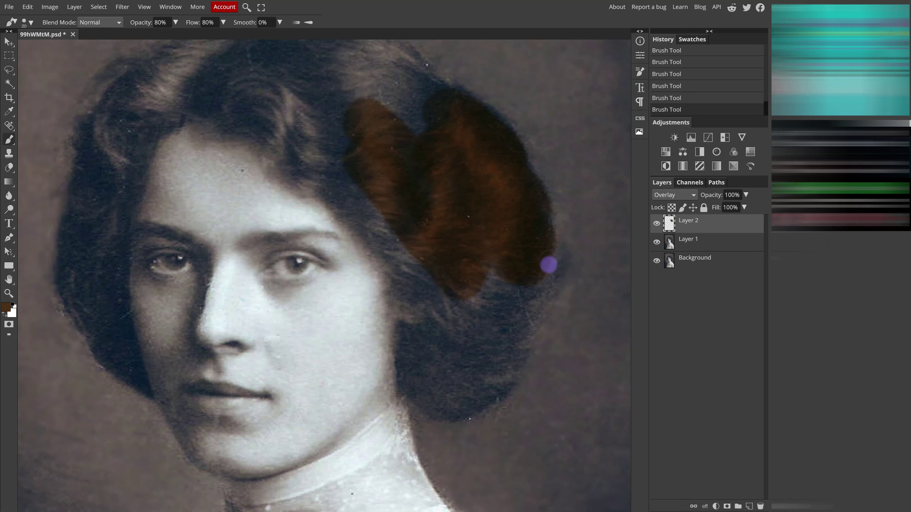
- Use a smaller brush to paint brown over the lower hair roll behind the ear, down to the neck
key("bracketleft")
scroll(543, 283, "up", 6)
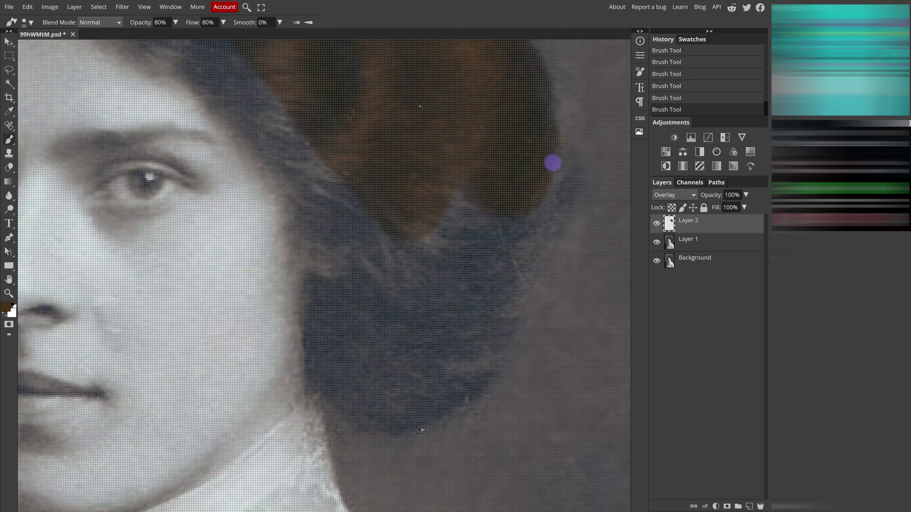
scroll(546, 167, "down", 3)
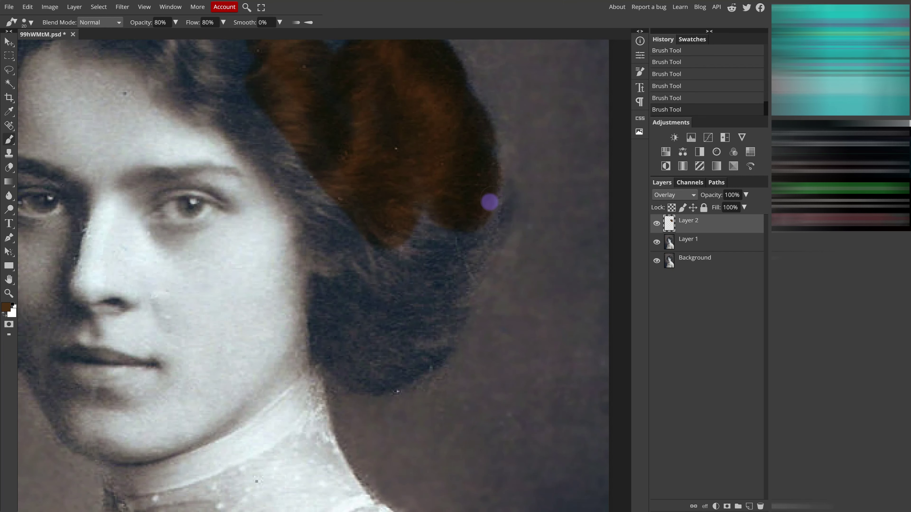
mouse_move(490, 202)
left_mouse_down()
mouse_move(456, 286)
mouse_move(478, 270)
mouse_move(437, 343)
mouse_move(388, 375)
mouse_move(436, 352)
mouse_move(376, 381)
mouse_move(389, 382)
mouse_move(362, 381)
mouse_move(321, 352)
left_mouse_up()
left_click_drag(319, 288, 318, 354)
mouse_move(326, 287)
left_mouse_down()
mouse_move(349, 281)
mouse_move(354, 257)
mouse_move(311, 239)
mouse_move(342, 223)
mouse_move(395, 235)
mouse_move(381, 247)
mouse_move(406, 213)
mouse_move(435, 204)
mouse_move(437, 222)
mouse_move(416, 256)
mouse_move(465, 233)
mouse_move(439, 272)
mouse_move(403, 272)
mouse_move(407, 230)
mouse_move(376, 284)
mouse_move(365, 270)
mouse_move(397, 257)
mouse_move(424, 274)
mouse_move(420, 294)
mouse_move(438, 287)
mouse_move(405, 336)
mouse_move(427, 324)
mouse_move(406, 348)
mouse_move(375, 356)
mouse_move(345, 343)
mouse_move(344, 299)
mouse_move(367, 290)
mouse_move(406, 295)
mouse_move(370, 332)
mouse_move(355, 318)
mouse_move(377, 316)
mouse_move(338, 318)
mouse_move(344, 347)
left_mouse_up()
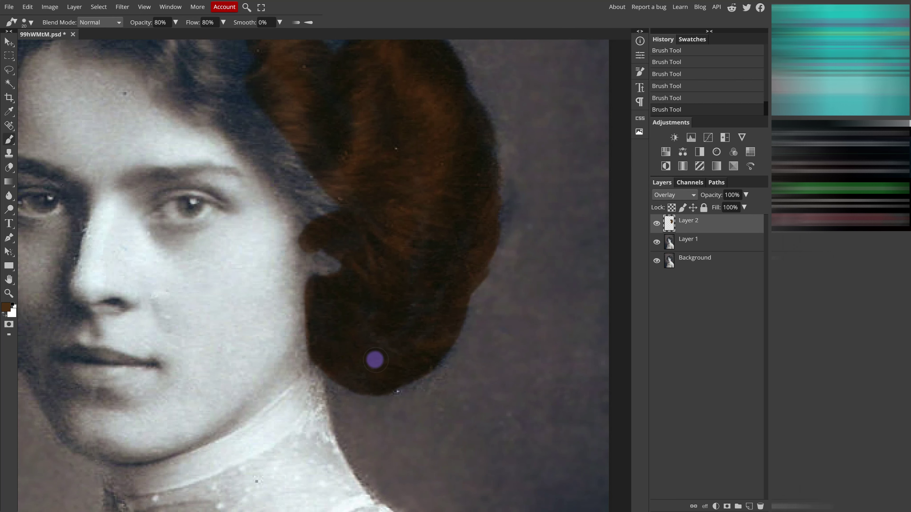
- Paint brown along the hairline above the ear and up over the lit side of the crown
mouse_move(427, 222)
left_mouse_down()
mouse_move(448, 279)
mouse_move(427, 340)
left_mouse_up()
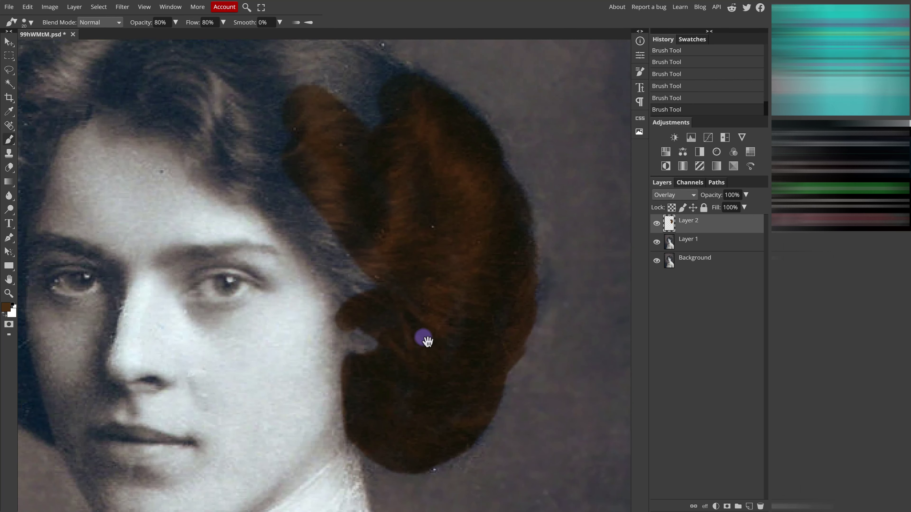
mouse_move(343, 300)
left_mouse_down()
mouse_move(348, 276)
mouse_move(319, 260)
mouse_move(274, 195)
mouse_move(291, 199)
mouse_move(379, 293)
mouse_move(308, 202)
mouse_move(443, 347)
mouse_move(398, 346)
mouse_move(337, 291)
mouse_move(335, 276)
mouse_move(345, 276)
mouse_move(327, 244)
mouse_move(414, 289)
mouse_move(376, 265)
mouse_move(445, 238)
mouse_move(415, 213)
mouse_move(466, 233)
mouse_move(396, 219)
mouse_move(516, 287)
mouse_move(551, 235)
mouse_move(448, 189)
mouse_move(516, 205)
mouse_move(454, 150)
mouse_move(363, 141)
mouse_move(316, 155)
left_mouse_up()
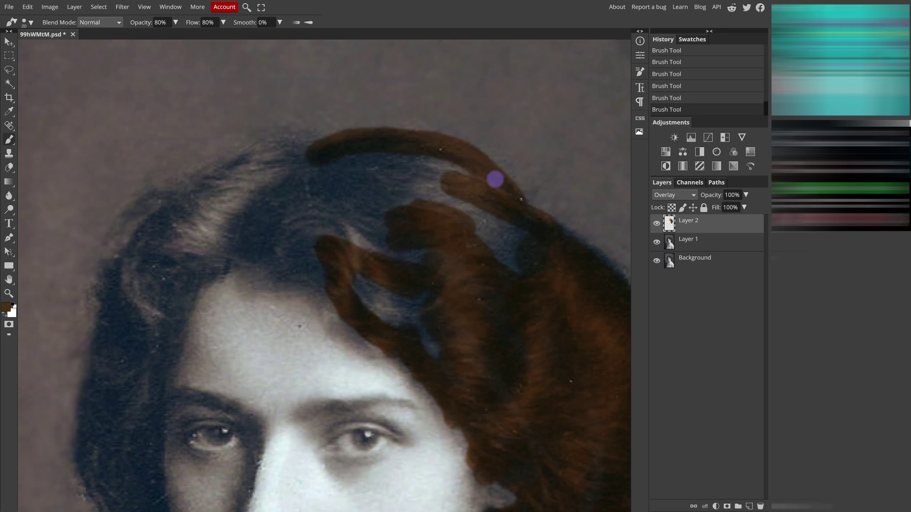
mouse_move(495, 179)
left_mouse_down()
mouse_move(420, 163)
mouse_move(482, 189)
mouse_move(413, 183)
mouse_move(500, 238)
mouse_move(494, 226)
mouse_move(527, 256)
mouse_move(502, 267)
mouse_move(529, 270)
mouse_move(417, 237)
left_mouse_up()
key("space")
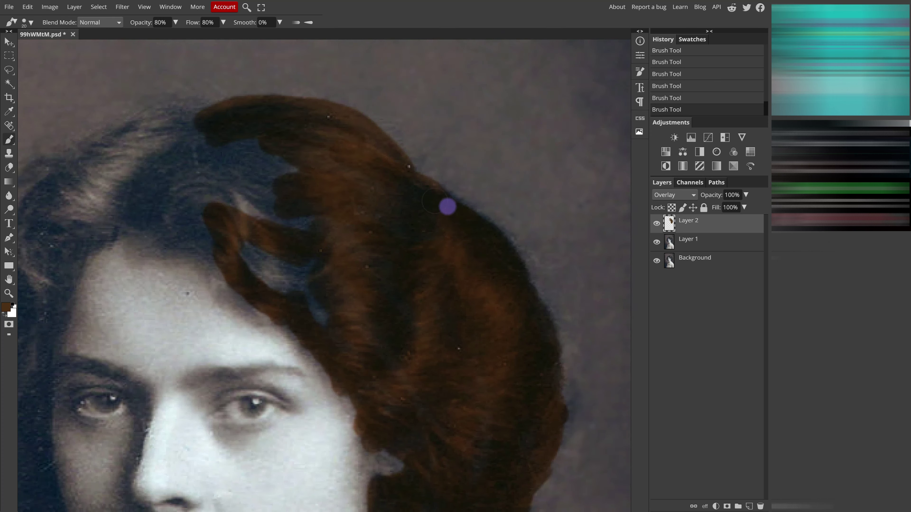
- Extend the brown across the top of the head to the hair at the shadowed temple
scroll(395, 222, "left", 6)
scroll(395, 223, "up", 3)
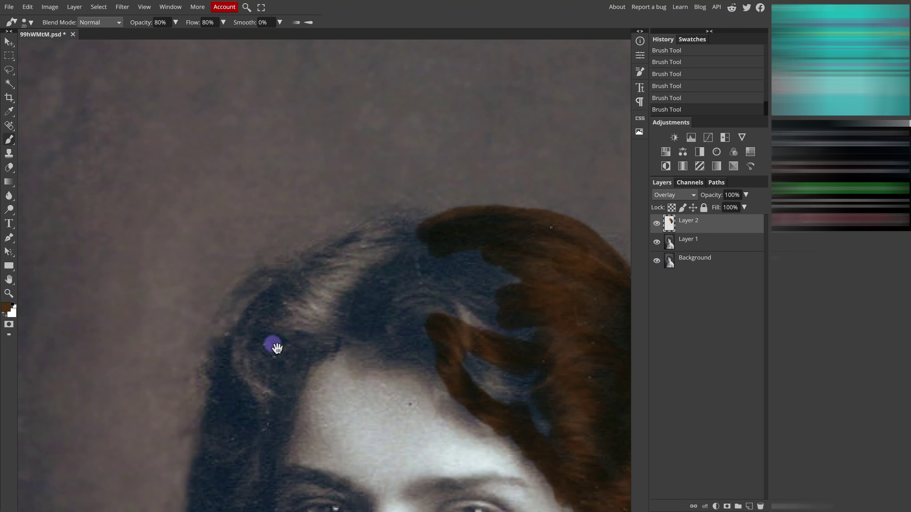
mouse_move(251, 339)
left_mouse_down()
mouse_move(366, 275)
mouse_move(278, 311)
mouse_move(306, 259)
mouse_move(296, 265)
mouse_move(386, 221)
mouse_move(448, 223)
mouse_move(421, 223)
mouse_move(357, 255)
mouse_move(472, 252)
mouse_move(422, 249)
mouse_move(492, 267)
mouse_move(522, 295)
mouse_move(371, 283)
mouse_move(412, 278)
mouse_move(320, 310)
mouse_move(403, 304)
mouse_move(432, 270)
left_mouse_up()
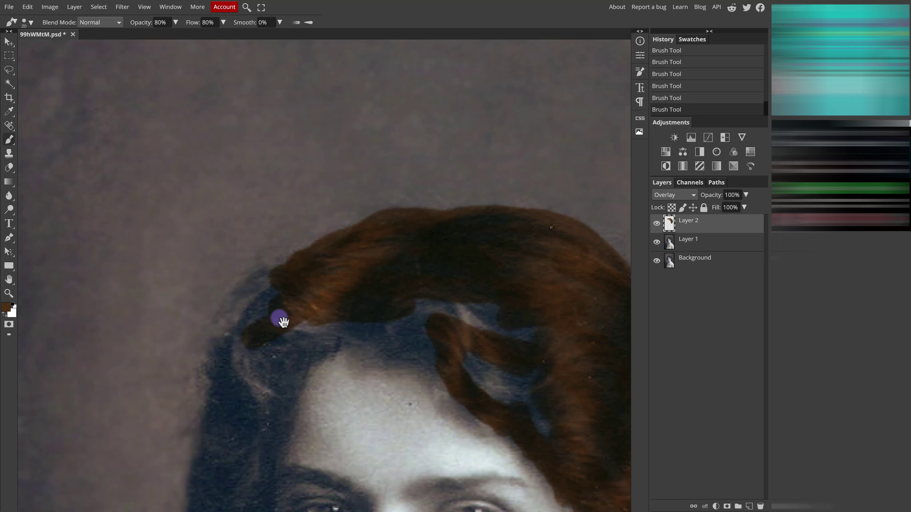
mouse_move(283, 320)
left_mouse_down()
mouse_move(410, 248)
mouse_move(400, 227)
mouse_move(374, 236)
mouse_move(402, 215)
mouse_move(385, 224)
mouse_move(386, 216)
mouse_move(360, 259)
mouse_move(348, 338)
mouse_move(406, 237)
mouse_move(379, 269)
mouse_move(417, 230)
mouse_move(447, 236)
mouse_move(409, 281)
mouse_move(434, 267)
mouse_move(415, 287)
mouse_move(495, 249)
mouse_move(518, 256)
mouse_move(512, 279)
mouse_move(571, 285)
mouse_move(540, 246)
mouse_move(559, 238)
mouse_move(413, 238)
left_mouse_up()
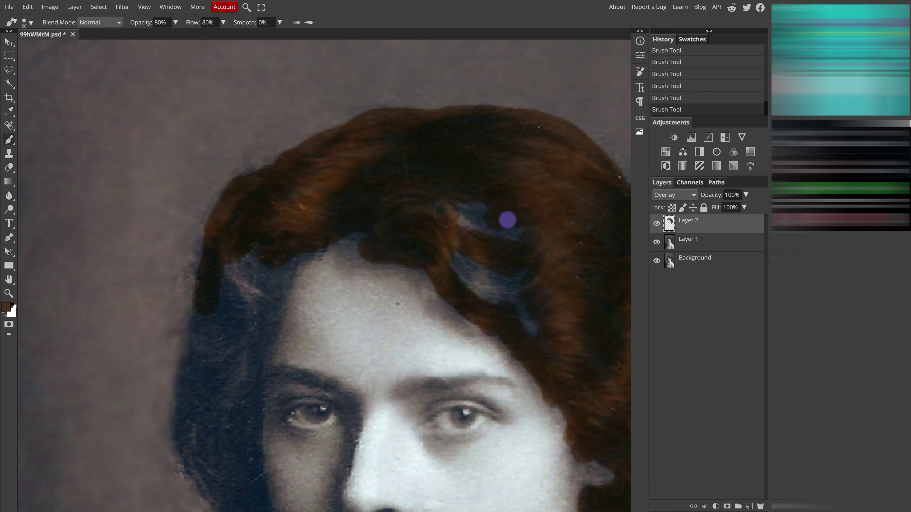
- Fill the uncoloured gaps above the forehead and paint the hair down the shadowed side of the face
mouse_move(441, 203)
left_mouse_down()
mouse_move(525, 240)
mouse_move(456, 252)
mouse_move(549, 318)
mouse_move(507, 274)
mouse_move(463, 273)
mouse_move(561, 328)
mouse_move(533, 289)
mouse_move(552, 327)
mouse_move(468, 253)
left_mouse_up()
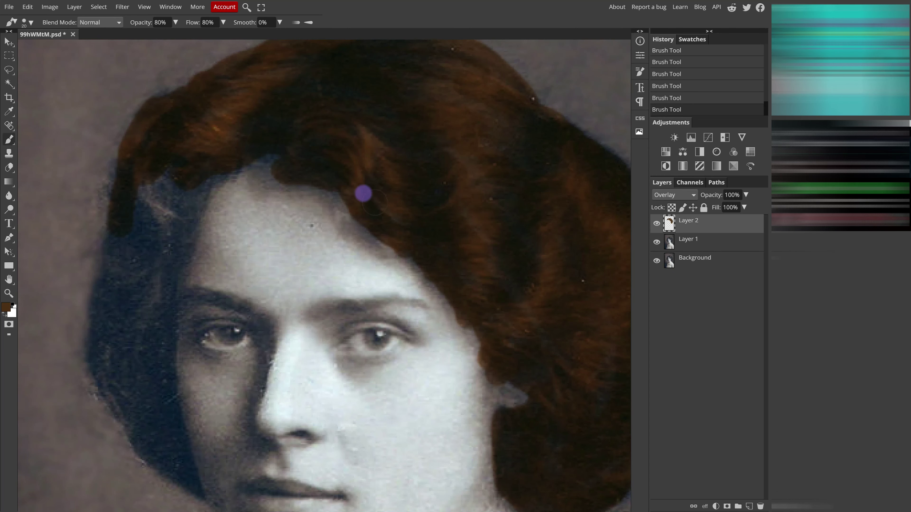
left_click_drag(261, 144, 235, 141)
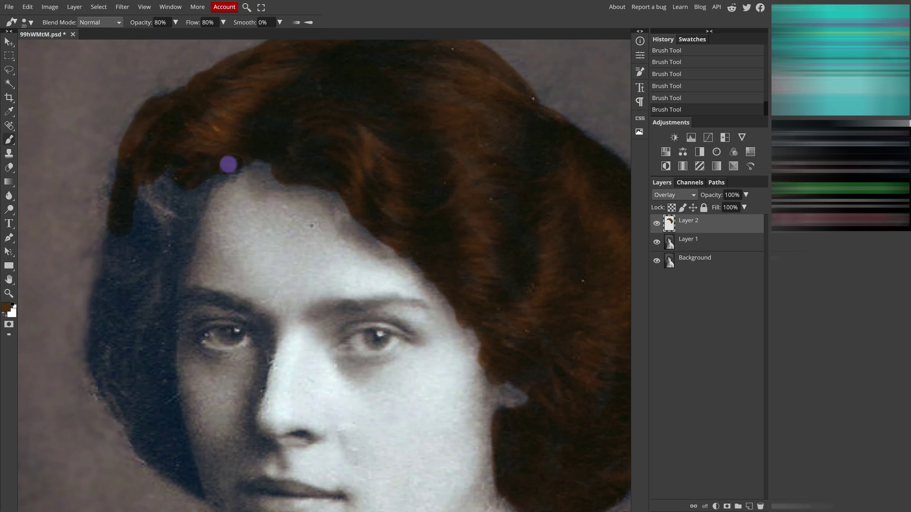
mouse_move(187, 183)
left_mouse_down()
mouse_move(175, 202)
mouse_move(201, 186)
mouse_move(184, 236)
mouse_move(160, 236)
mouse_move(161, 180)
mouse_move(122, 244)
mouse_move(135, 224)
mouse_move(142, 285)
mouse_move(278, 209)
mouse_move(269, 178)
mouse_move(320, 166)
mouse_move(297, 231)
mouse_move(292, 282)
left_mouse_up()
mouse_move(283, 182)
left_mouse_down()
mouse_move(256, 158)
mouse_move(240, 259)
mouse_move(270, 179)
mouse_move(276, 226)
mouse_move(287, 152)
mouse_move(261, 299)
mouse_move(245, 292)
mouse_move(271, 346)
mouse_move(298, 316)
mouse_move(297, 259)
mouse_move(274, 279)
mouse_move(312, 391)
left_mouse_up()
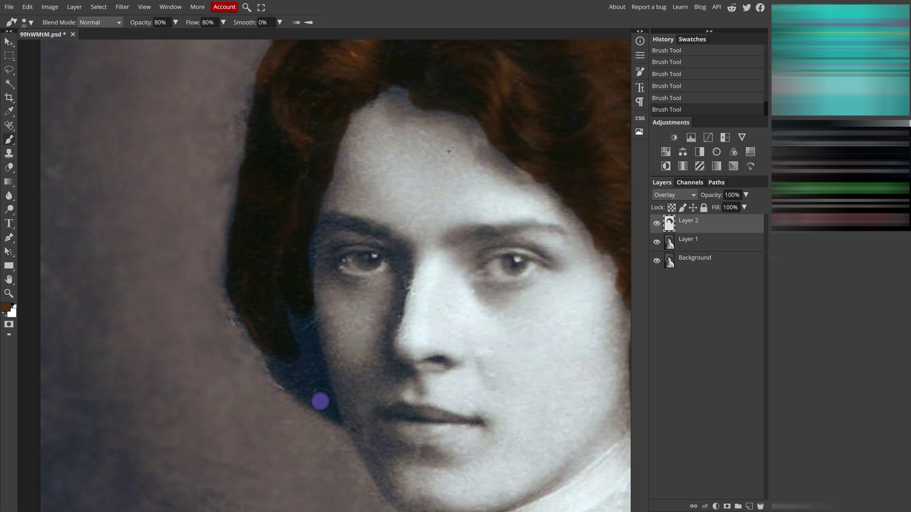
- Use a smaller brush to colour the remaining hair tip between the shadowed cheek and the backdrop
key("[")
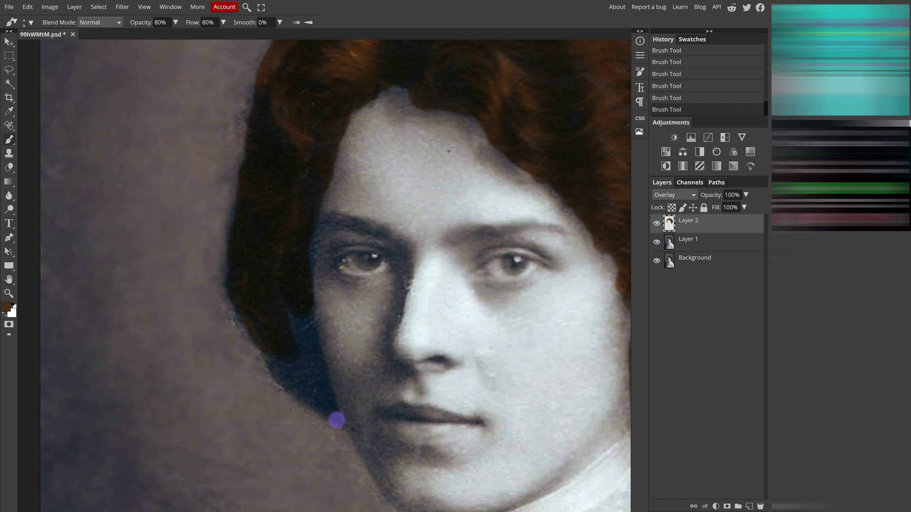
left_click_drag(336, 419, 301, 362)
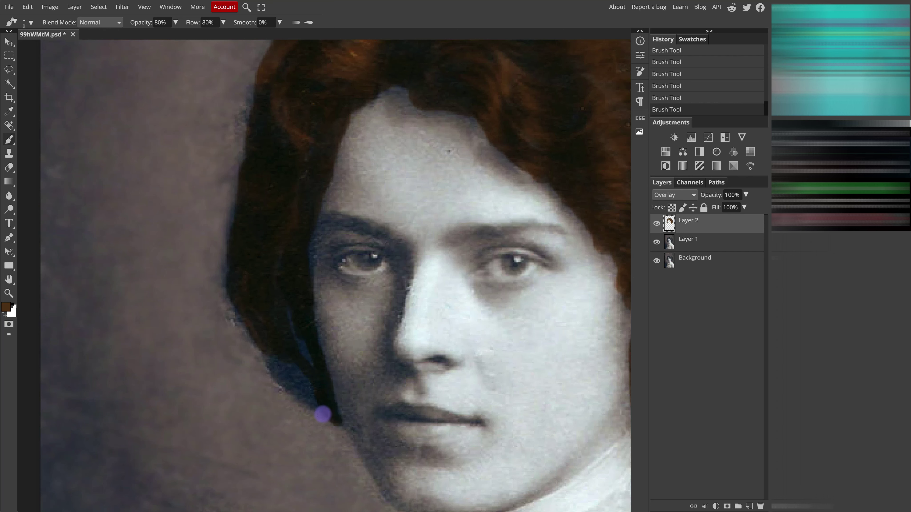
mouse_move(278, 376)
left_mouse_down()
mouse_move(261, 328)
mouse_move(280, 311)
mouse_move(315, 391)
mouse_move(274, 354)
left_mouse_up()
key("bracketright")
key("bracketright")
key("bracketleft")
key("bracketleft")
key("bracketleft")
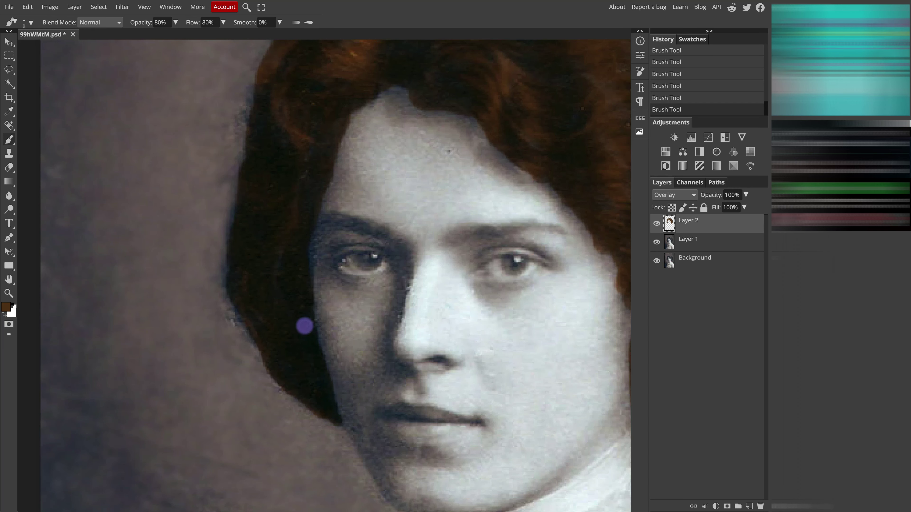
- Try the sampled grey-blue 484b54 as the foreground colour and undo the last brush stroke
scroll(388, 229, "left", 1)
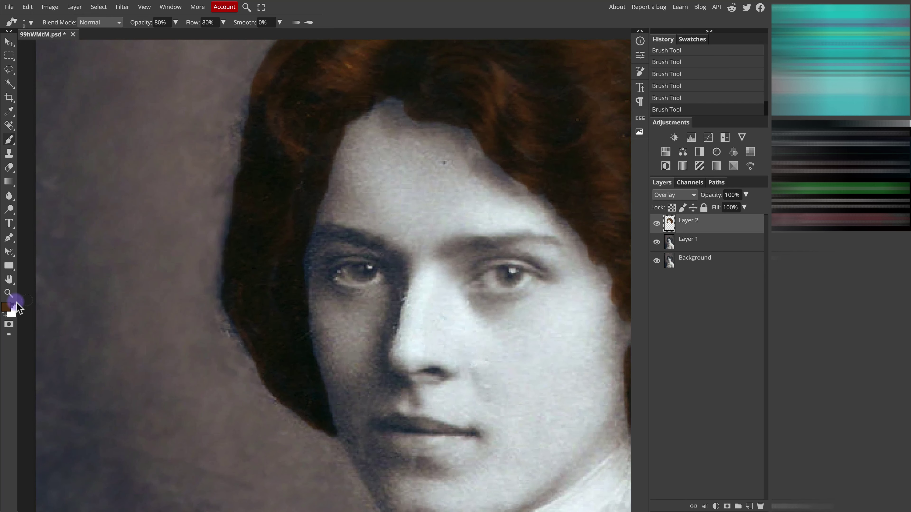
left_click(9, 307)
left_click(156, 180)
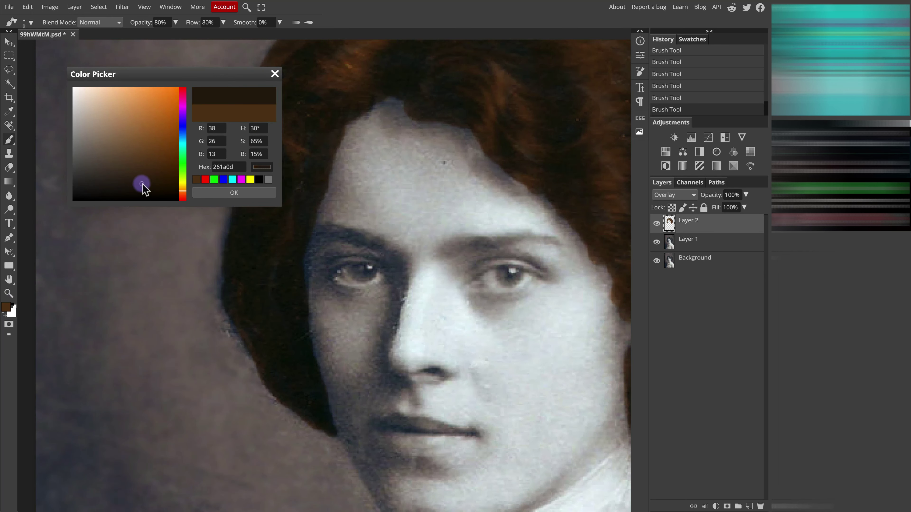
left_click(380, 252)
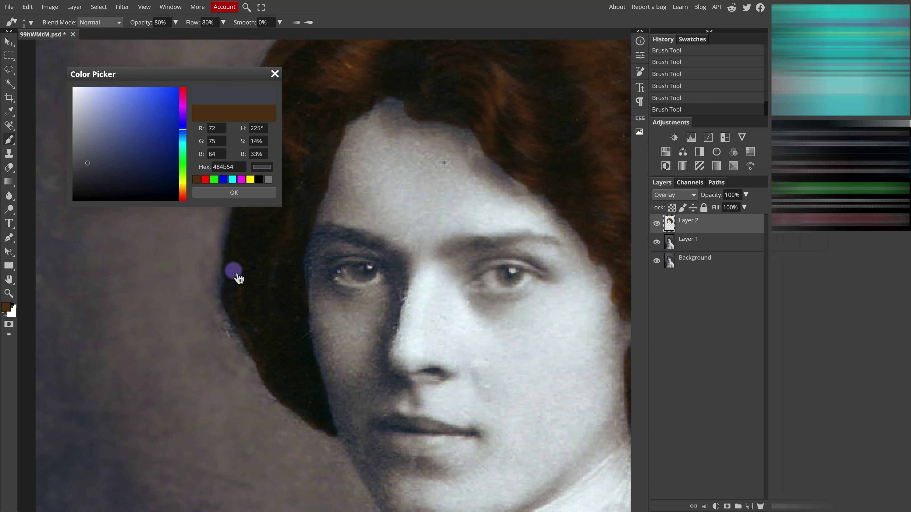
key("ctrl+z")
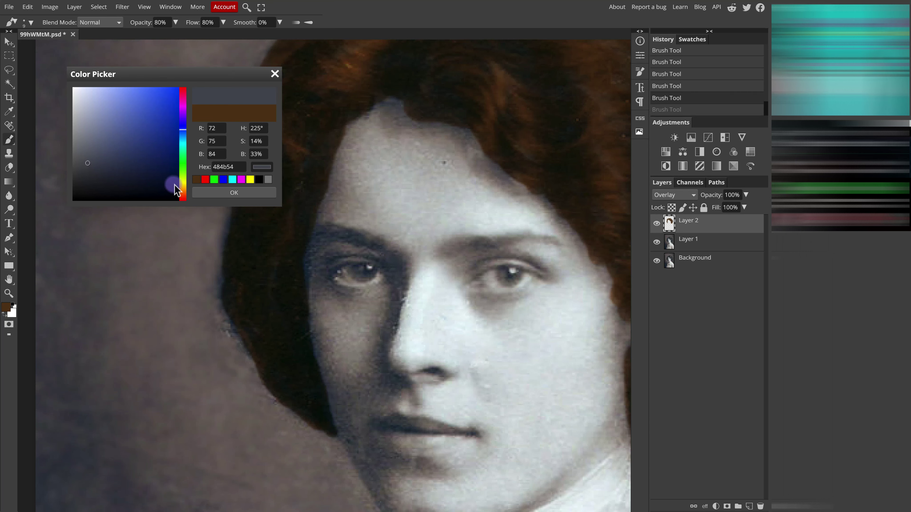
left_click(208, 192)
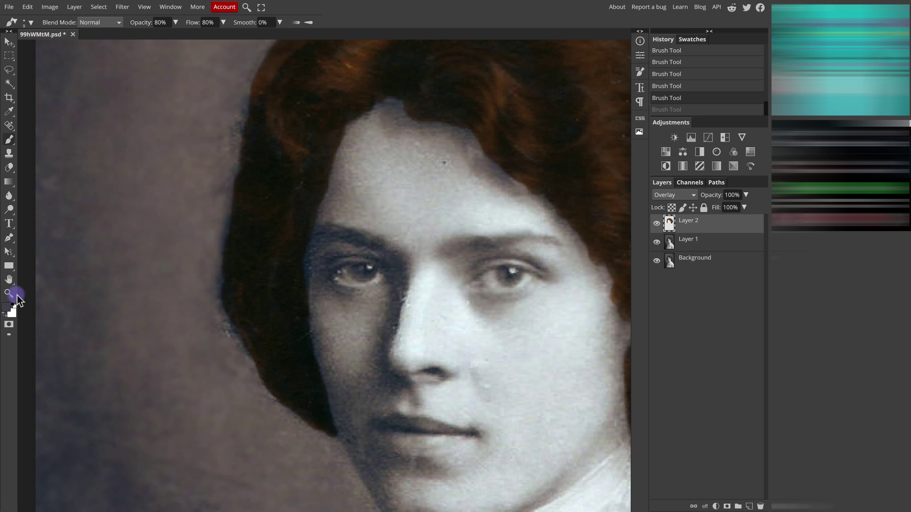
- Sample a very dark tone from the shadowed hair with the Eyedropper as the foreground colour, and return to the Brush
left_click(10, 113)
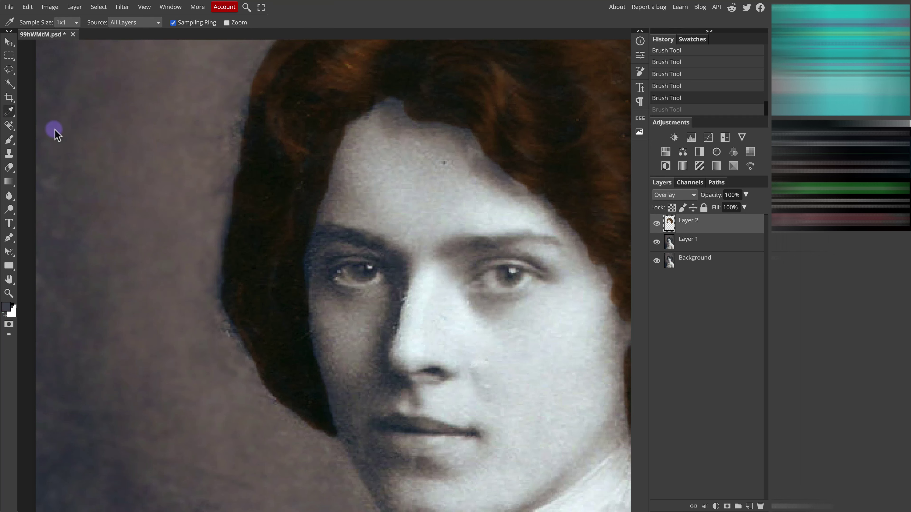
right_click(10, 113)
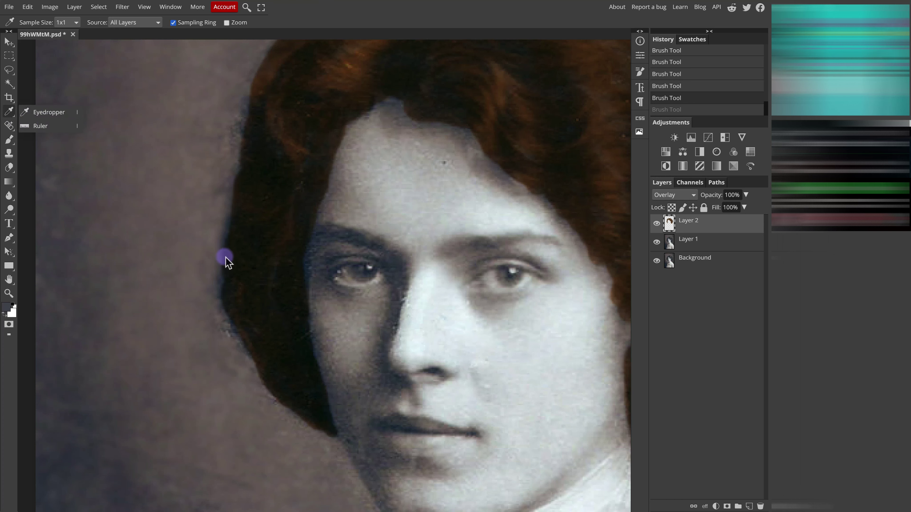
left_click(251, 259)
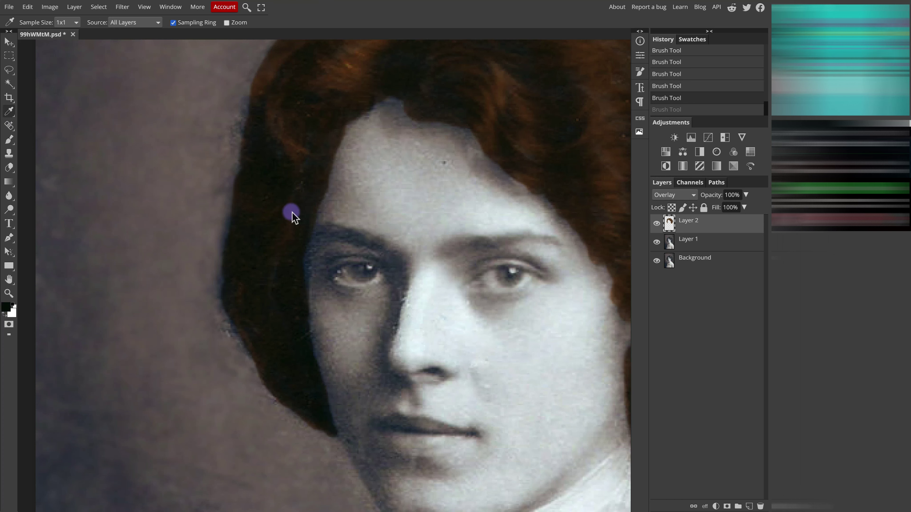
left_click(8, 141)
- Try a dark 15 px stroke over the shadowed eyebrow, undo it, and adjust the brush hardness
mouse_move(384, 248)
left_mouse_down()
mouse_move(349, 236)
mouse_move(317, 239)
left_mouse_up()
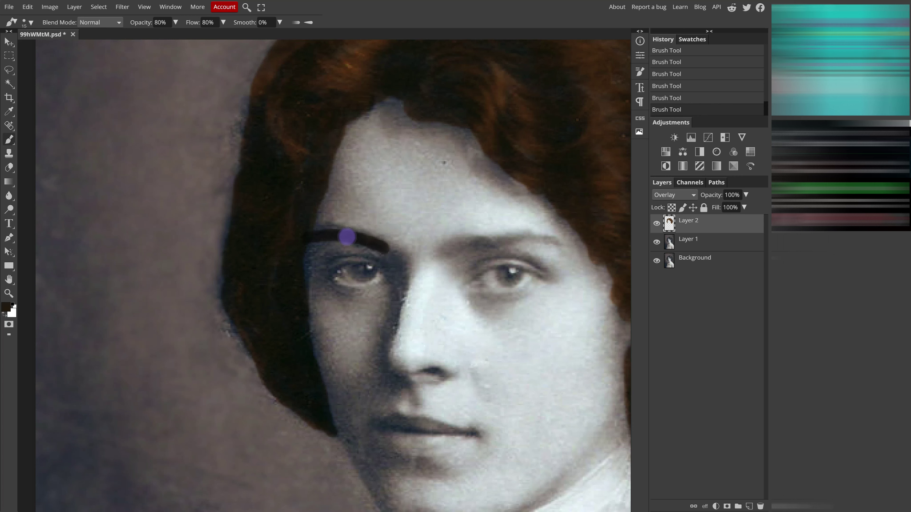
key("ctrl+z")
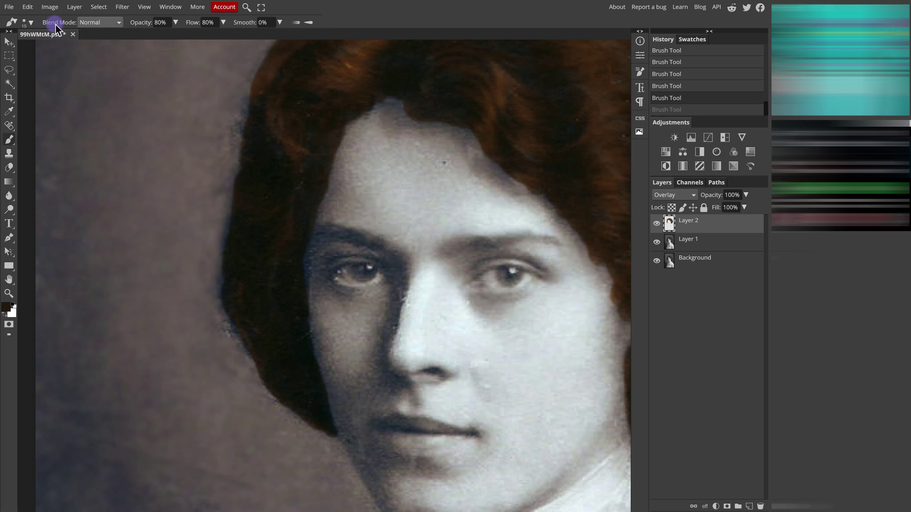
left_click(31, 22)
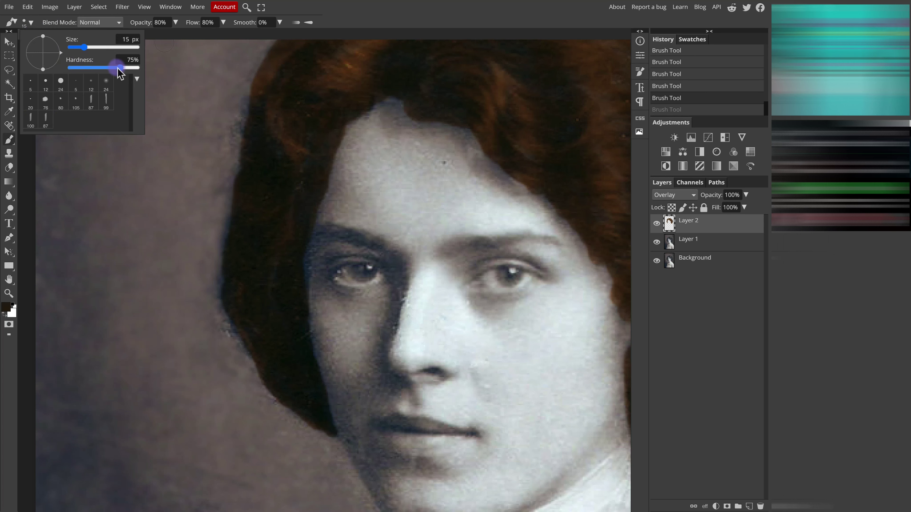
left_click(114, 68)
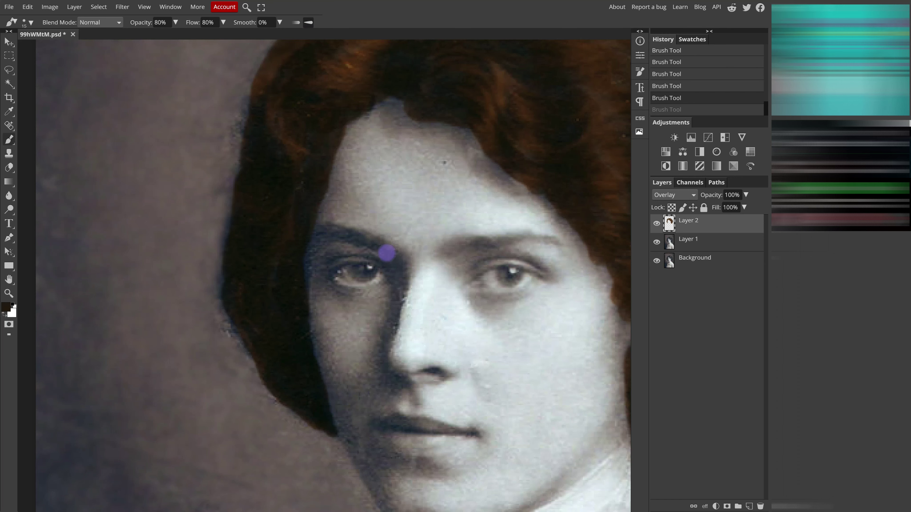
- Undo a second trial stroke on the shadowed eyebrow and darken both eyebrows with thinner brush strokes
left_click_drag(387, 253, 316, 236)
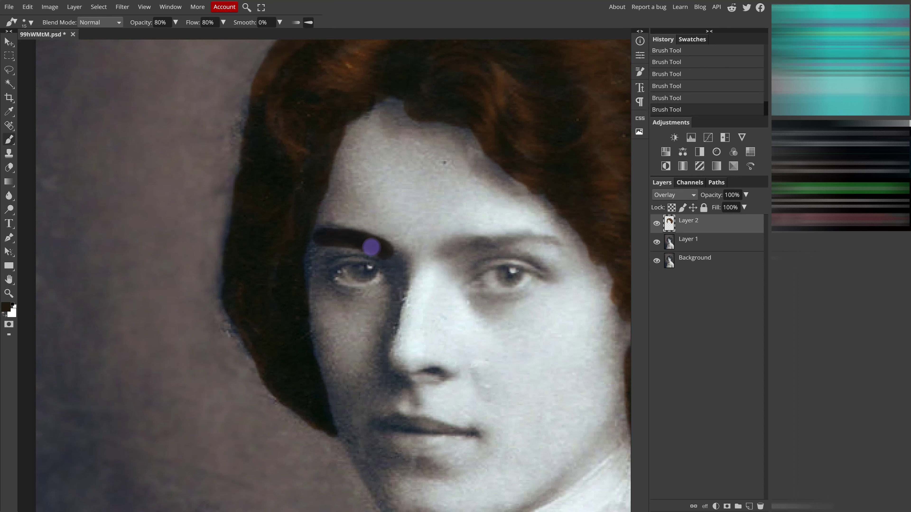
key("ctrl+z")
left_click(373, 254)
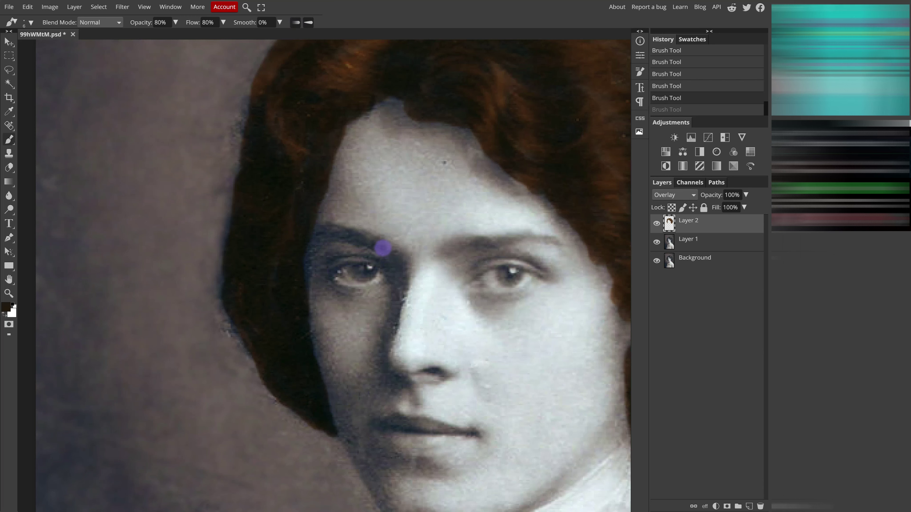
left_click_drag(322, 231, 307, 232)
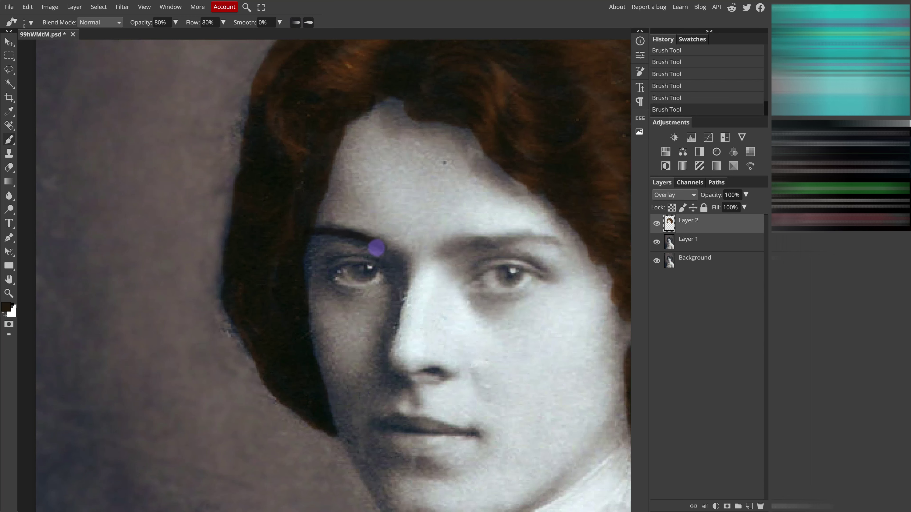
left_click_drag(365, 245, 312, 238)
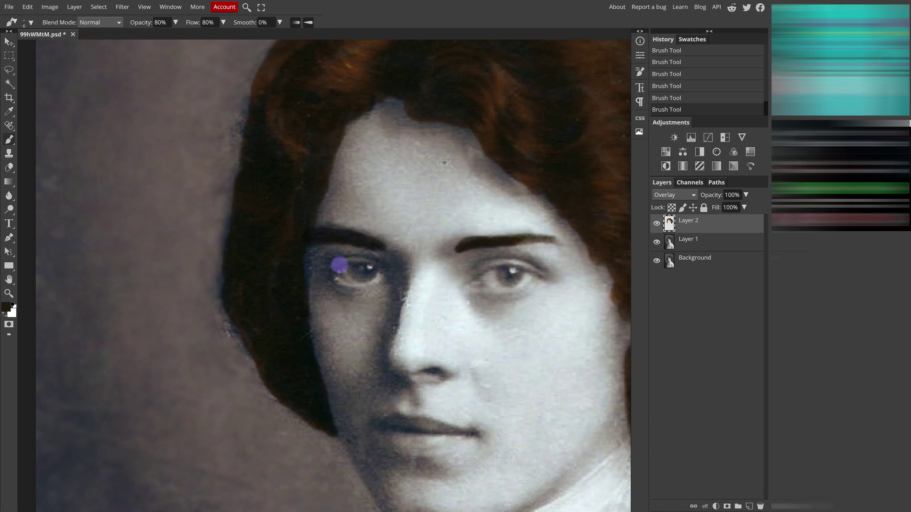
- Lower the opacity of the hair colour layer, Layer 2, to 73%
left_click(746, 195)
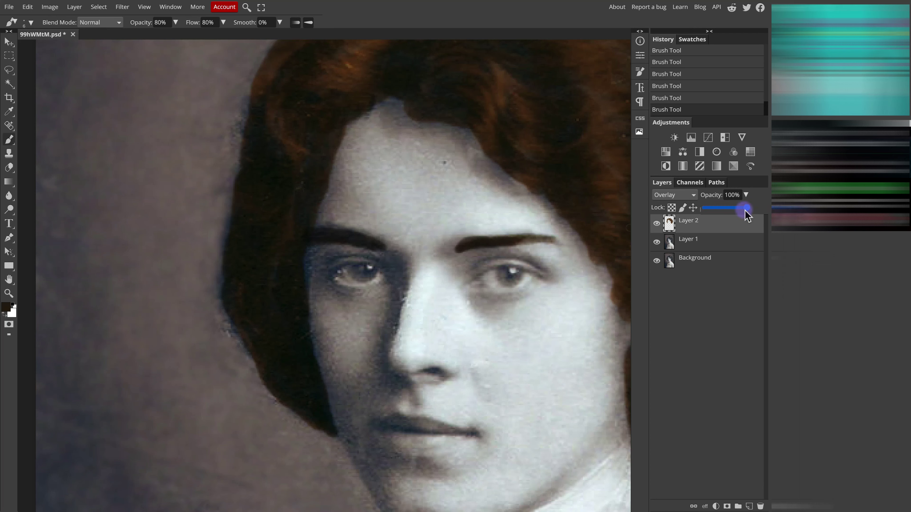
mouse_move(746, 208)
left_mouse_down()
mouse_move(700, 210)
mouse_move(730, 213)
left_mouse_up()
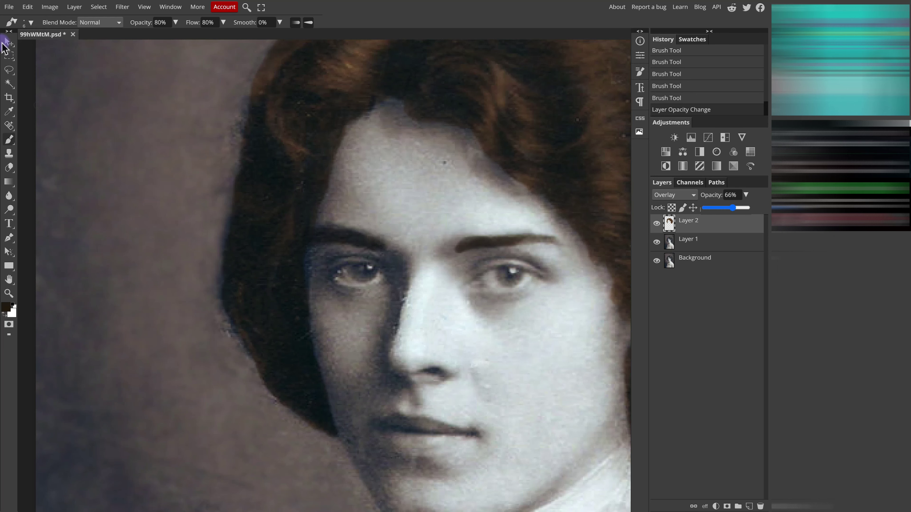
left_click(8, 42)
key("ctrl+alt+t")
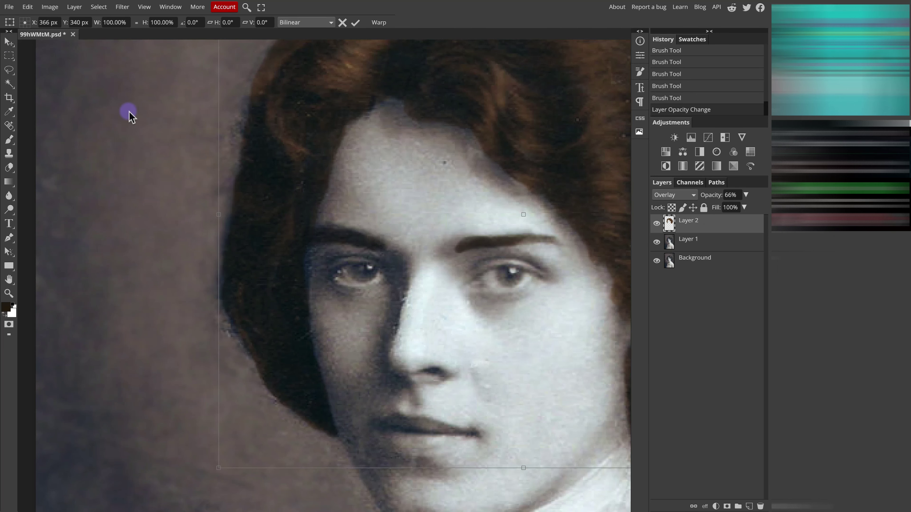
scroll(129, 115, "down", 5)
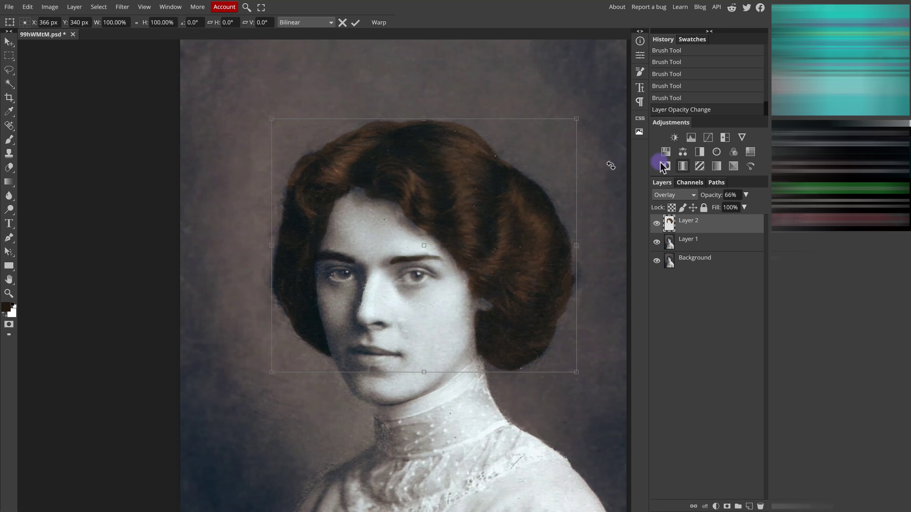
left_click(732, 207)
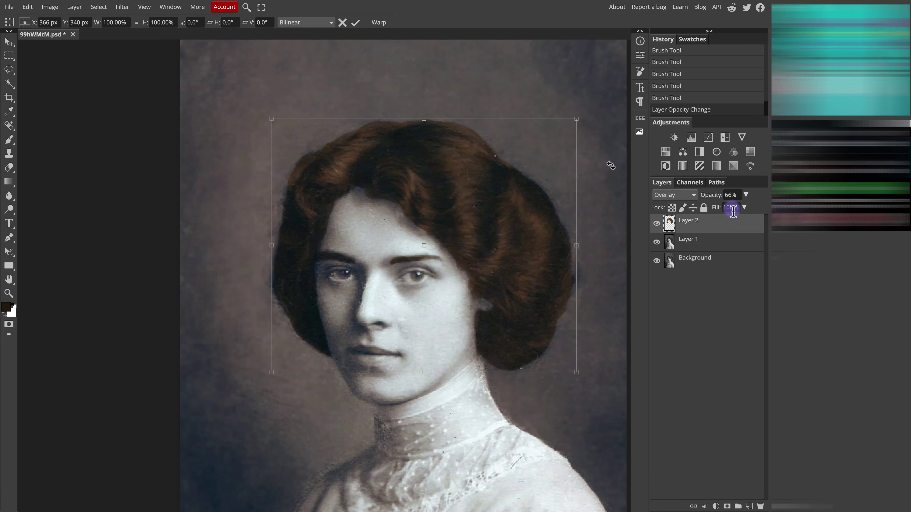
left_click(746, 198)
mouse_move(732, 208)
left_mouse_down()
mouse_move(709, 210)
mouse_move(767, 209)
mouse_move(686, 211)
mouse_move(756, 214)
mouse_move(739, 214)
left_mouse_up()
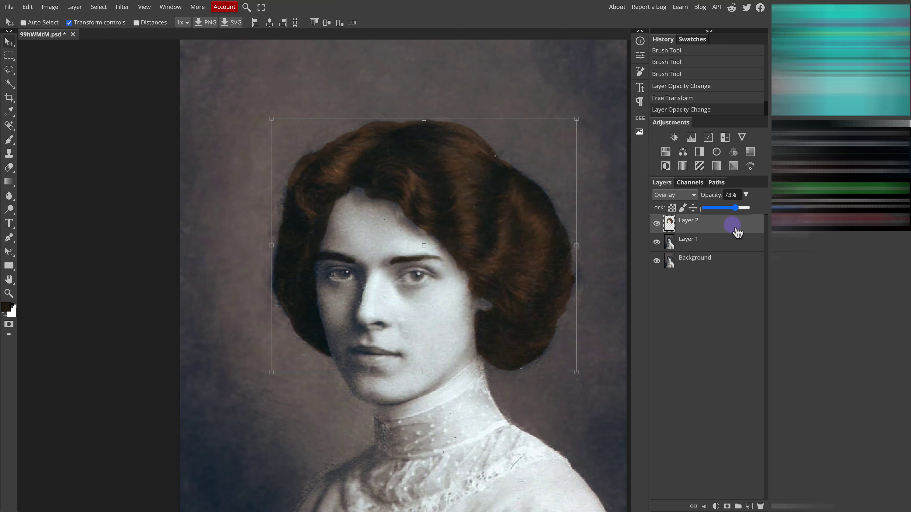
left_click(688, 229)
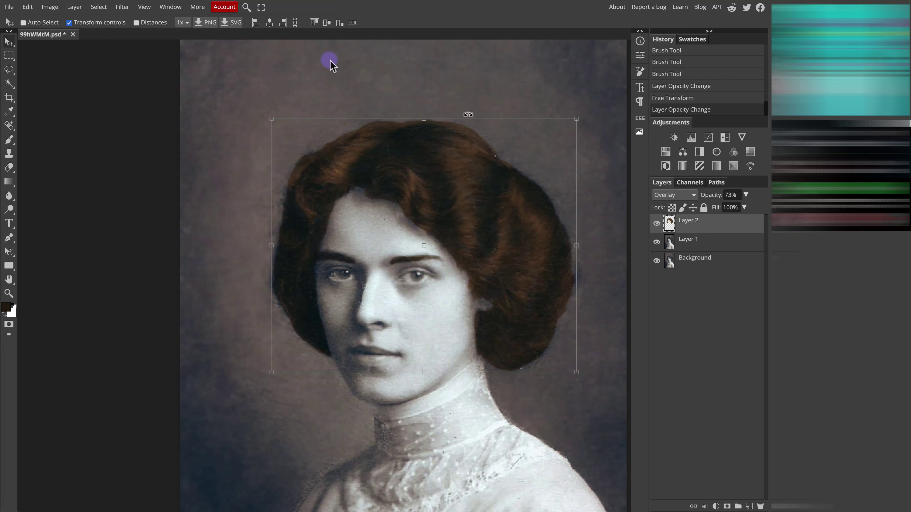
- Soften the hair colour on Layer 2 with a small-radius Gaussian Blur
left_click(122, 6)
mouse_move(130, 95)
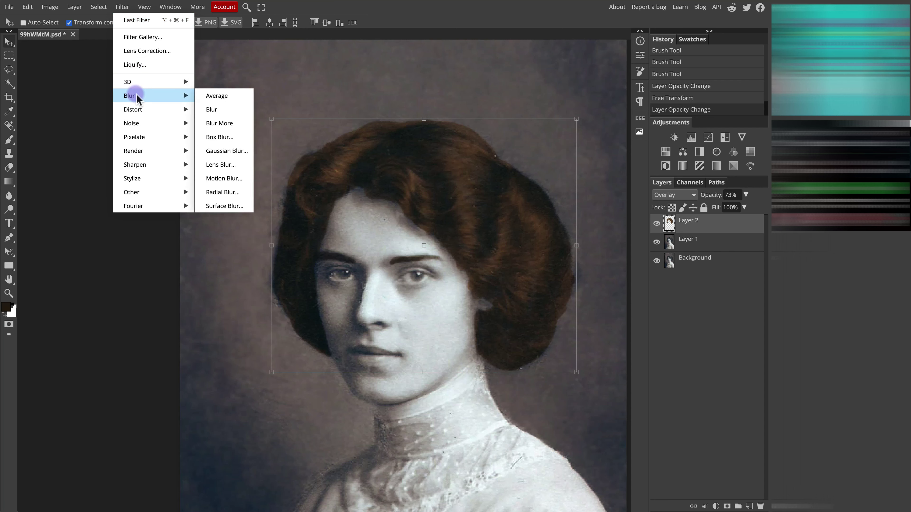
left_click(227, 151)
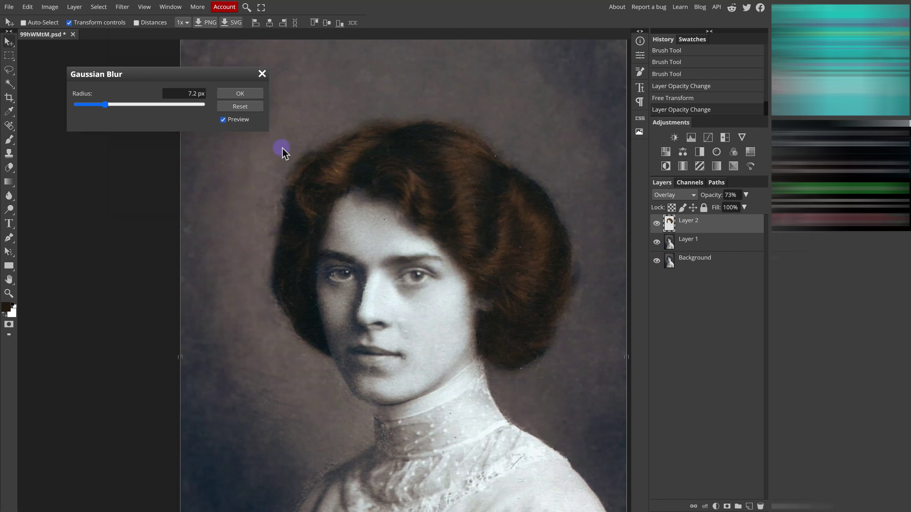
left_click_drag(101, 105, 80, 107)
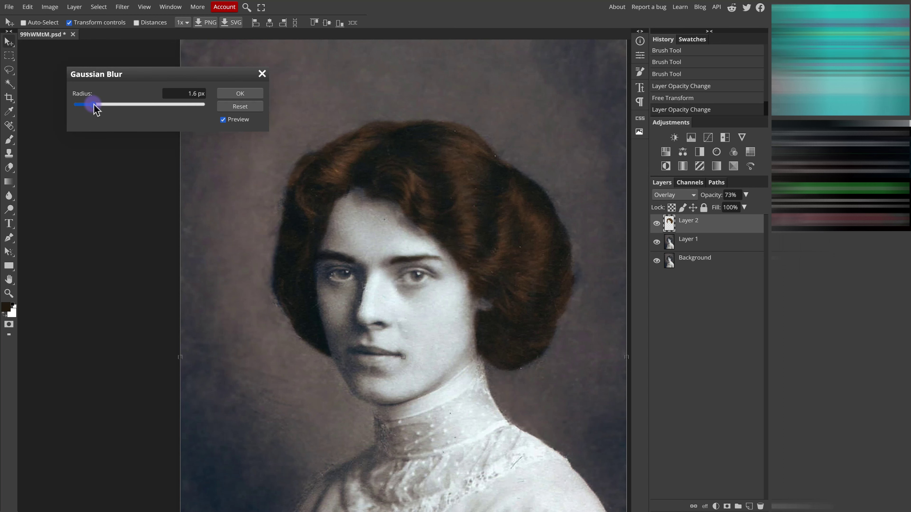
left_click_drag(94, 105, 93, 105)
left_click(244, 88)
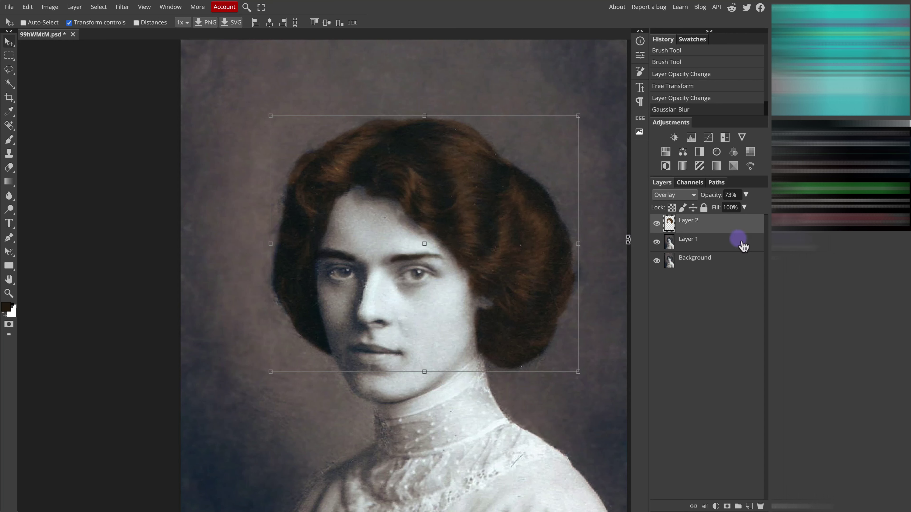
- Add a new empty layer for the skin and set the foreground colour to light peach fee0c0
left_click(749, 506)
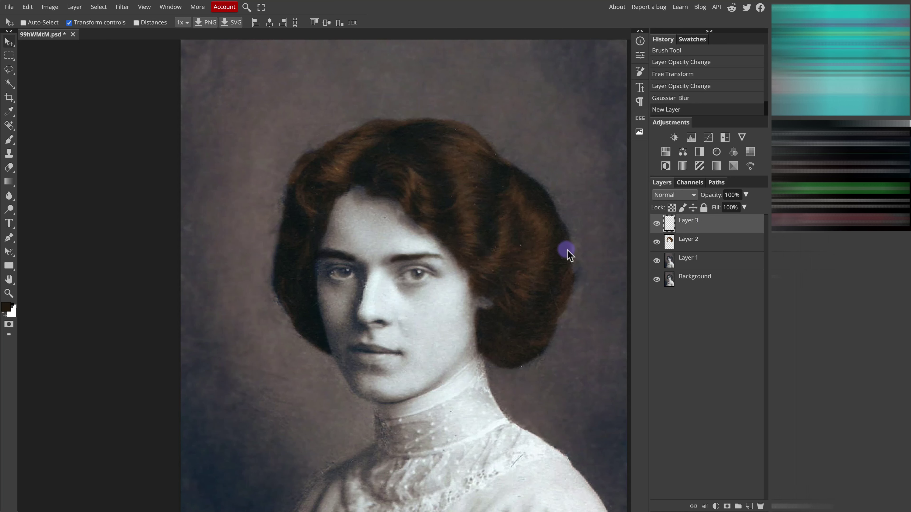
left_click(8, 309)
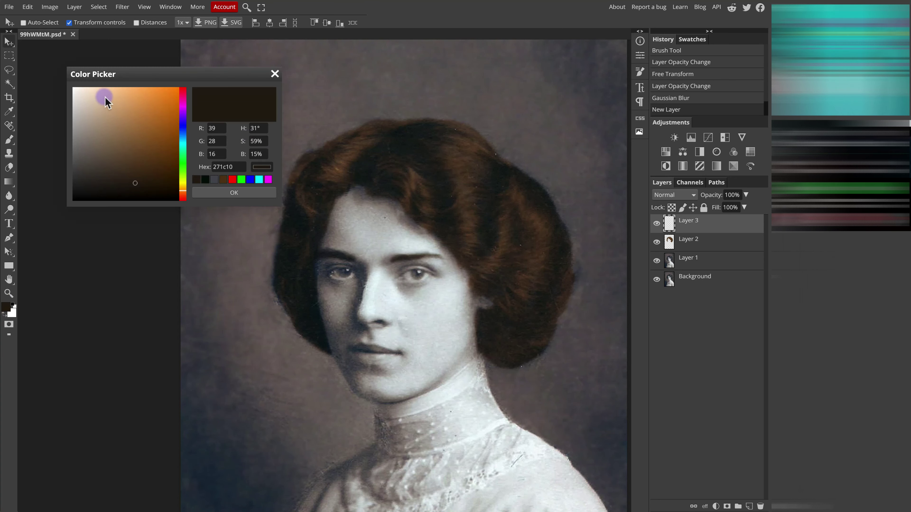
left_click_drag(105, 96, 99, 88)
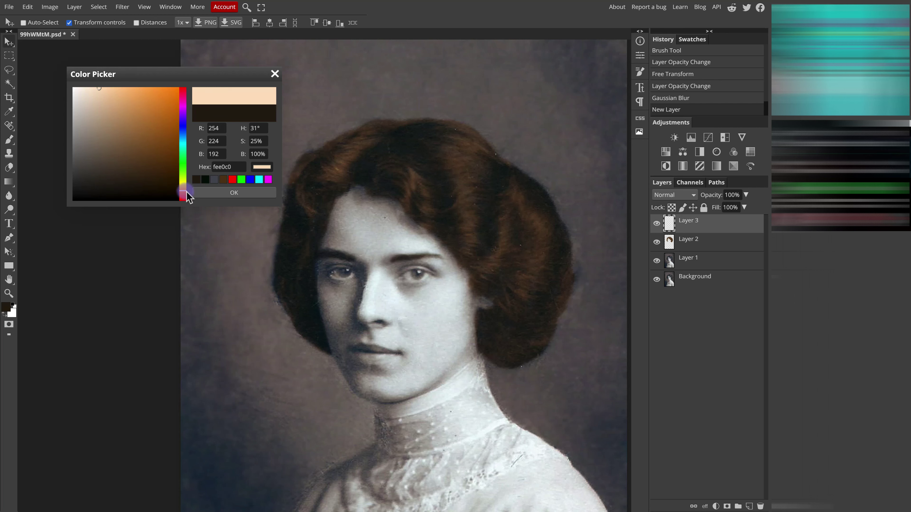
left_click(231, 194)
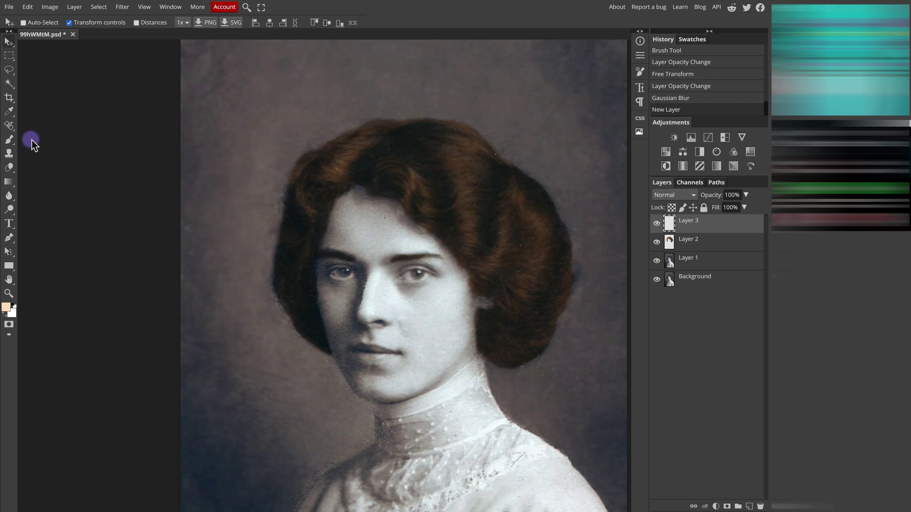
- Move Layer 3 below the hair layer and paint a peach patch on the lit cheek with an enlarged brush
left_click(10, 140)
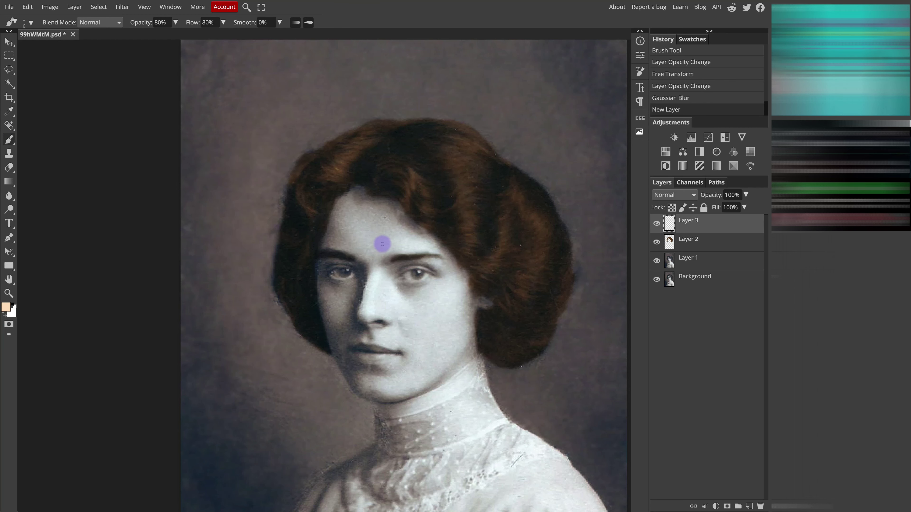
scroll(385, 244, "left", 1)
key("bracketright")
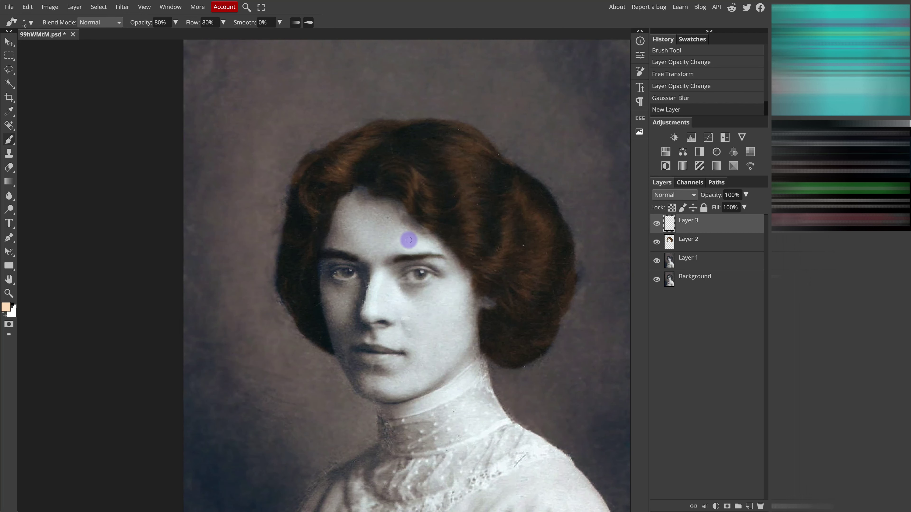
left_click_drag(744, 233, 728, 258)
scroll(454, 257, "up", 1)
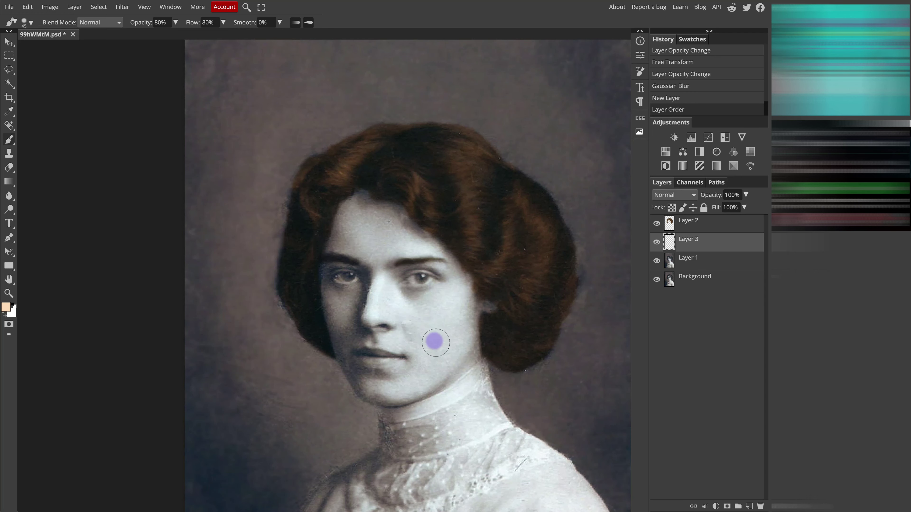
scroll(435, 341, "up", 2)
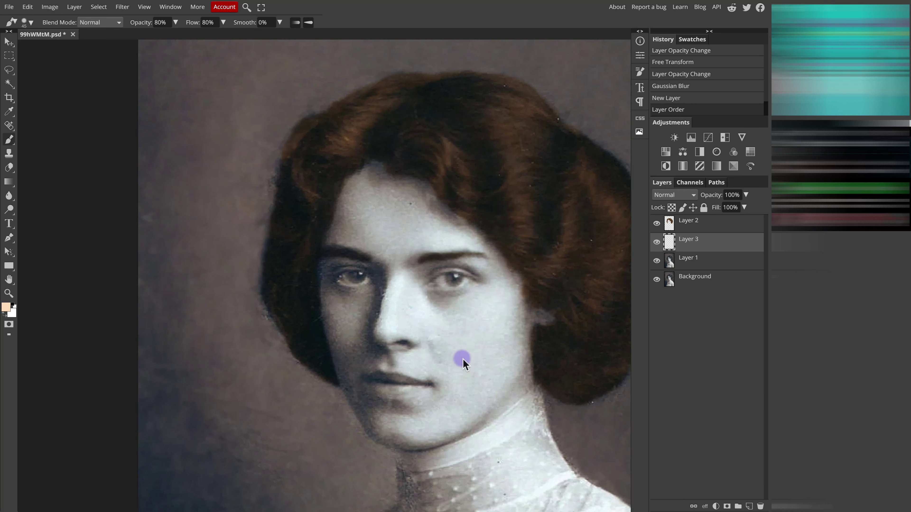
mouse_move(484, 357)
left_mouse_down()
mouse_move(473, 369)
mouse_move(477, 332)
left_mouse_up()
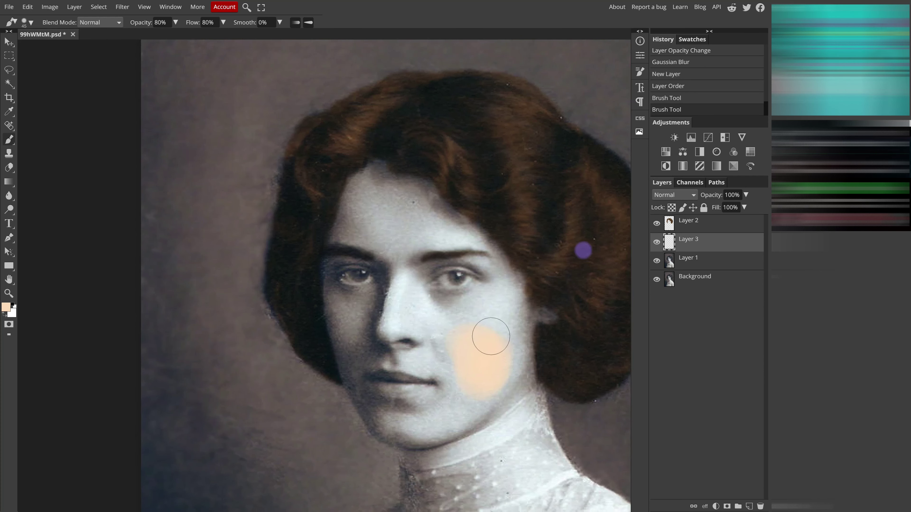
- Set Layer 3 to the Overlay blend mode and change the foreground colour to the deeper peach f0cca5
left_click(692, 195)
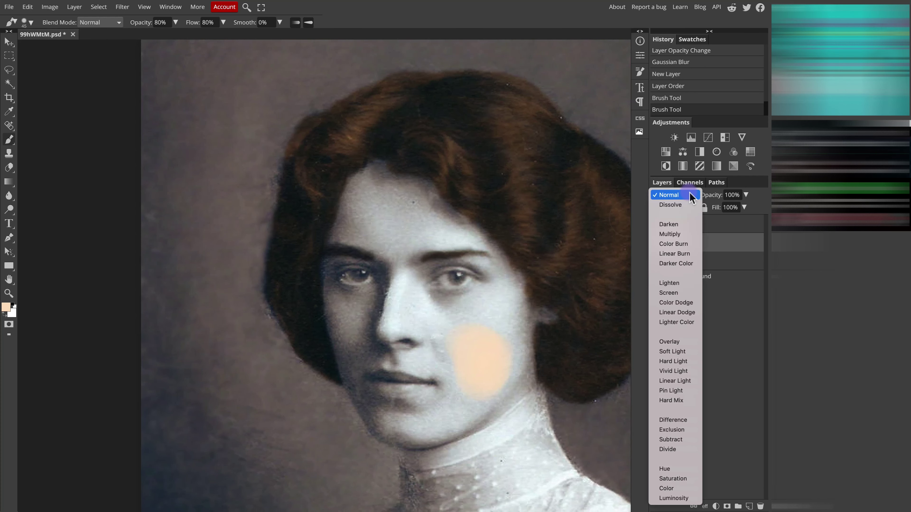
left_click(667, 343)
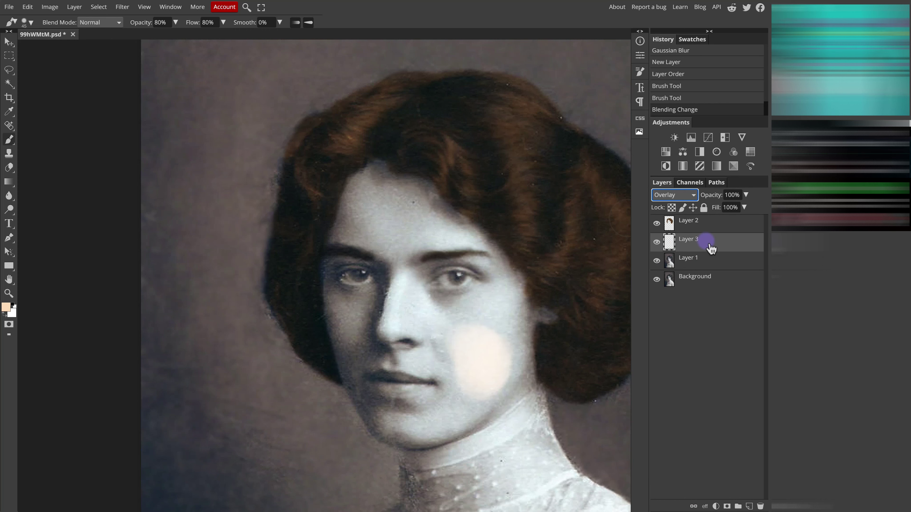
scroll(454, 340, "left", 1)
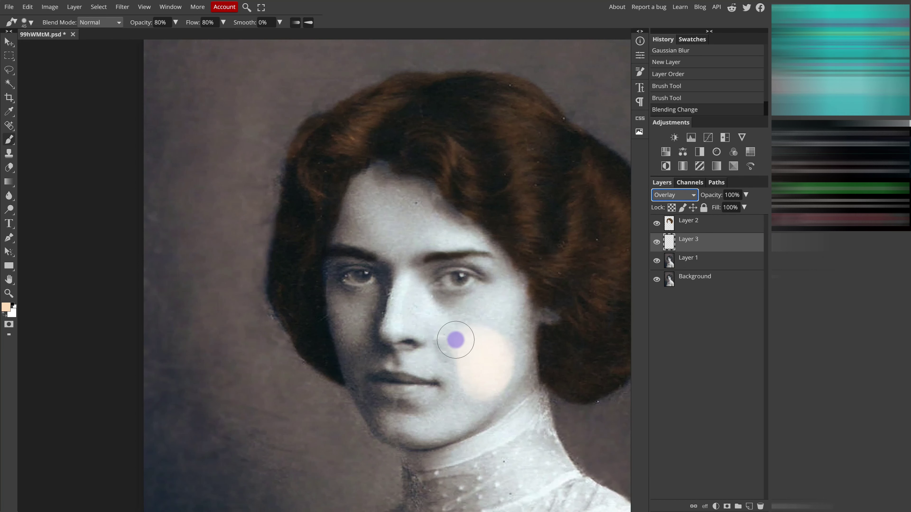
left_click(6, 308)
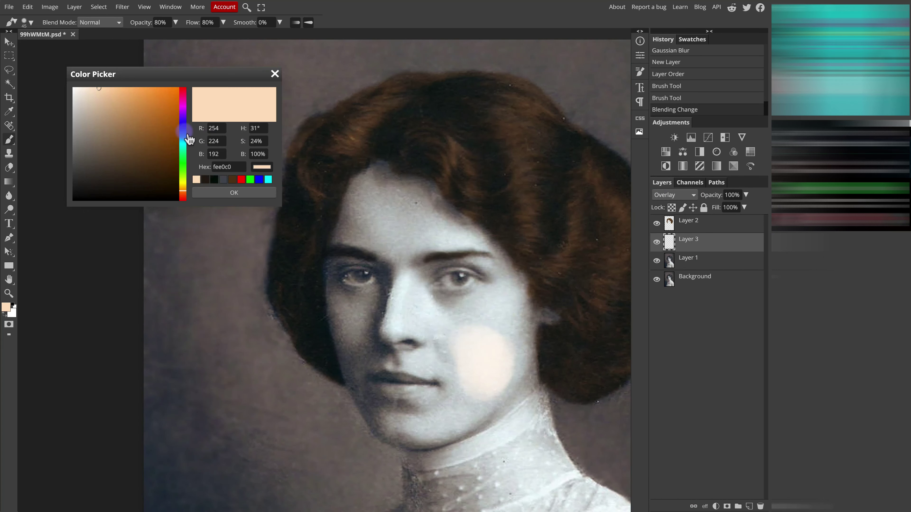
left_click(106, 95)
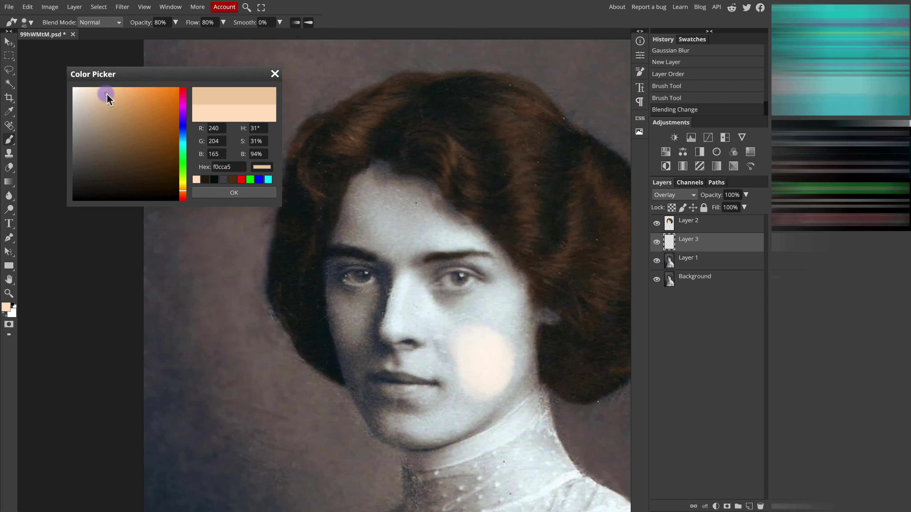
left_click(219, 192)
- Paint the peach skin tone over the lit cheek, around the mouth and onto the shadowed cheek beside the nose
mouse_move(482, 346)
left_mouse_down()
mouse_move(460, 342)
mouse_move(485, 345)
mouse_move(474, 320)
mouse_move(458, 363)
mouse_move(498, 351)
left_mouse_up()
key("[")
scroll(474, 386, "up", 1)
mouse_move(474, 386)
left_mouse_down()
mouse_move(426, 412)
mouse_move(434, 409)
mouse_move(399, 409)
mouse_move(441, 375)
mouse_move(381, 387)
mouse_move(434, 365)
left_mouse_up()
mouse_move(405, 328)
left_mouse_down()
mouse_move(467, 311)
mouse_move(488, 291)
mouse_move(443, 302)
mouse_move(473, 316)
mouse_move(517, 294)
mouse_move(515, 310)
mouse_move(560, 319)
mouse_move(528, 321)
mouse_move(519, 307)
mouse_move(519, 376)
mouse_move(529, 378)
mouse_move(506, 396)
mouse_move(438, 413)
mouse_move(368, 331)
left_mouse_up()
key("[")
key("[")
key("bracketright")
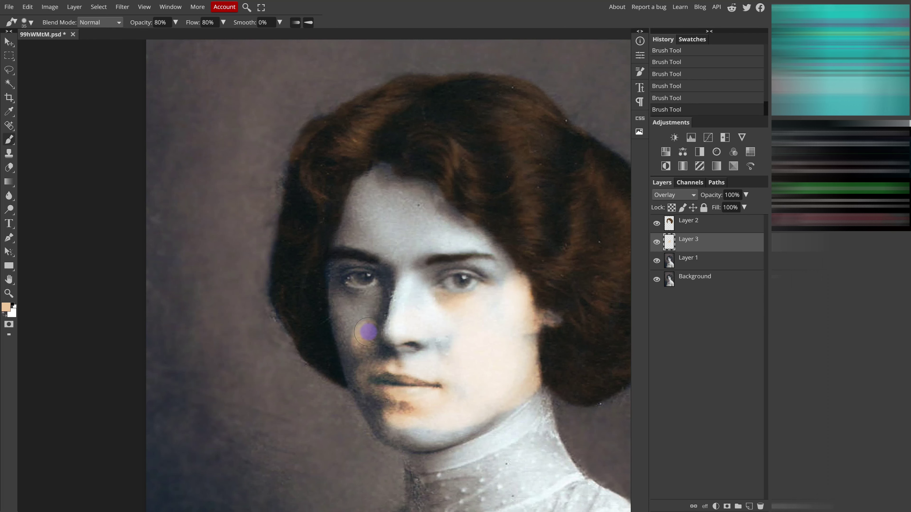
- Reduce the brush to 20 px and paint the skin tone along the chin and jawline above the collar
scroll(376, 335, "up", 3)
key("bracketleft")
key("bracketleft")
key("bracketleft")
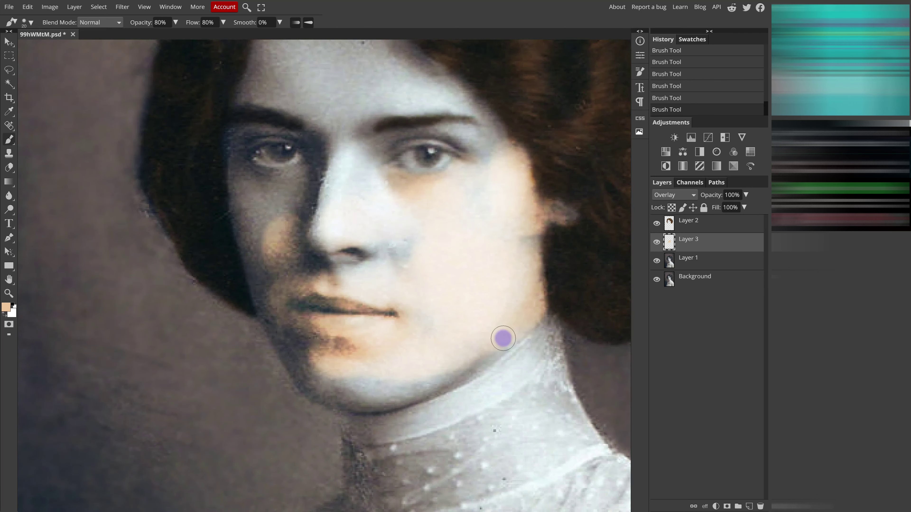
mouse_move(503, 339)
left_mouse_down()
mouse_move(417, 386)
mouse_move(349, 396)
mouse_move(315, 389)
mouse_move(284, 324)
mouse_move(278, 329)
mouse_move(347, 354)
mouse_move(330, 375)
mouse_move(394, 389)
mouse_move(355, 403)
mouse_move(438, 380)
mouse_move(515, 320)
left_mouse_up()
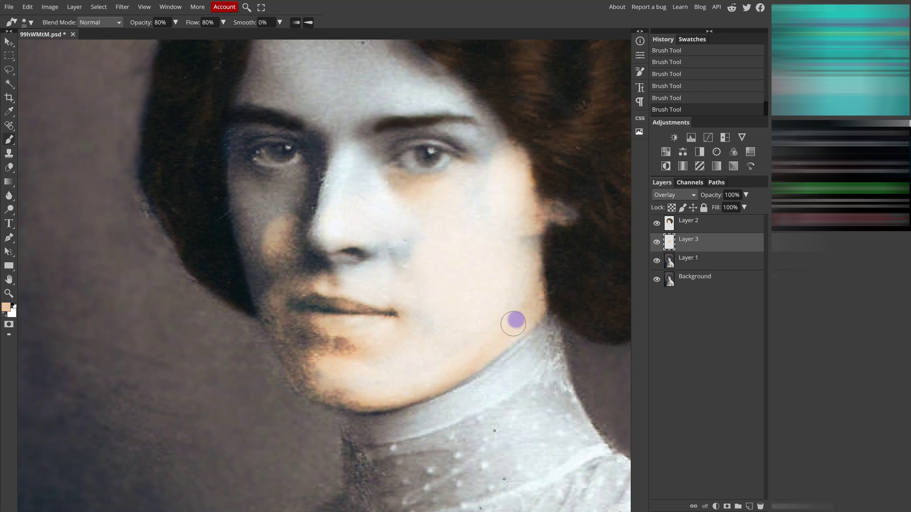
- Paint the skin tone over the shadowed cheek from beside the mouth up to the lower eyelid
mouse_move(392, 285)
left_mouse_down()
mouse_move(496, 360)
mouse_move(478, 350)
left_mouse_up()
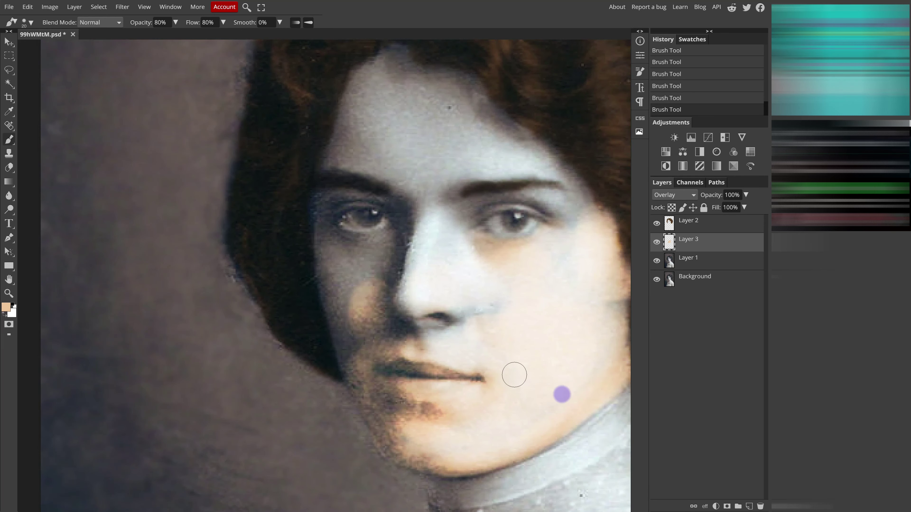
scroll(452, 361, "up", 4)
scroll(451, 361, "left", 2)
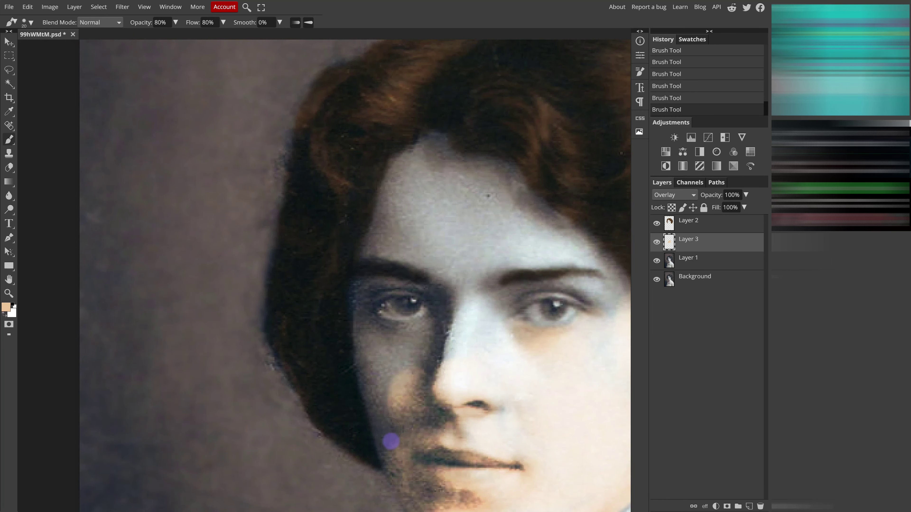
left_click_drag(378, 417, 380, 367)
mouse_move(367, 335)
left_mouse_down()
mouse_move(382, 413)
mouse_move(401, 350)
mouse_move(375, 326)
mouse_move(397, 335)
mouse_move(424, 327)
mouse_move(401, 335)
mouse_move(370, 325)
left_mouse_up()
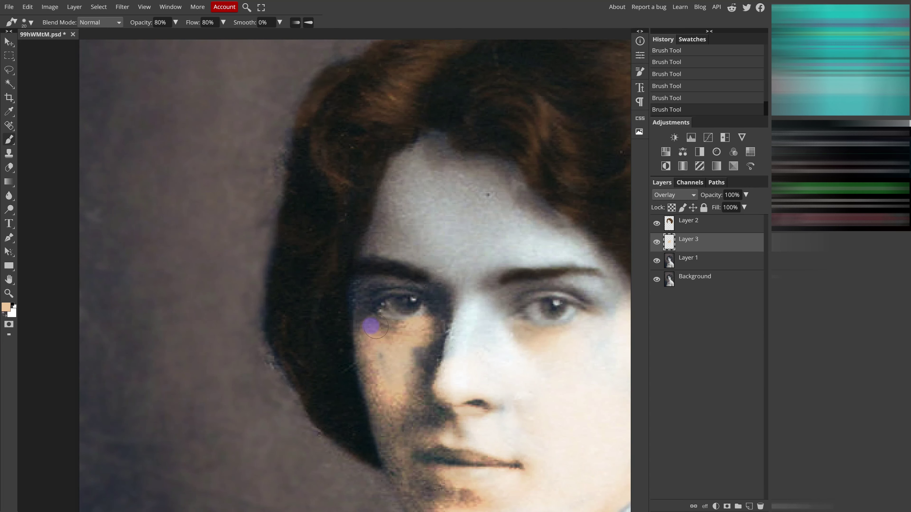
- Colour the skin around the shadowed eye and its upper lid with a 10 px brush
scroll(367, 282, "left", 1)
scroll(366, 282, "down", 1)
key("[")
left_click_drag(368, 282, 429, 283)
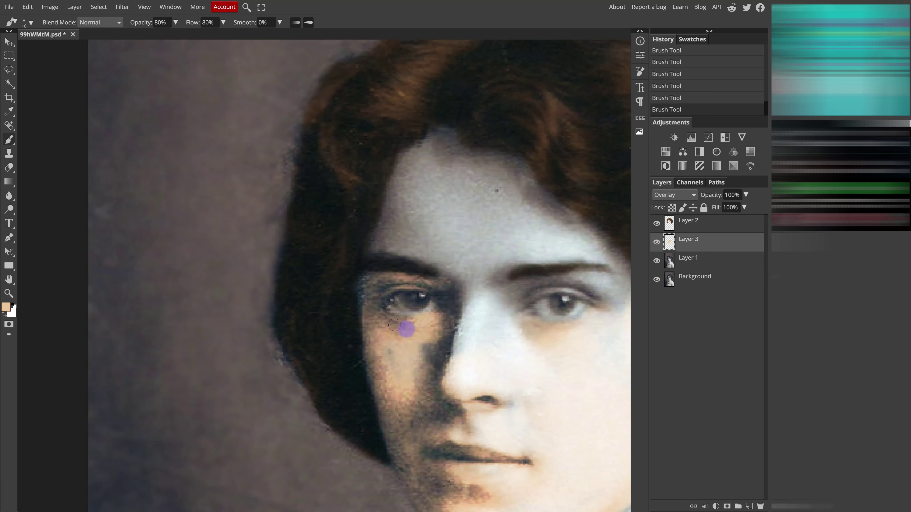
- Enlarge the brush to 25 px and paint the skin tone from the shadowed cheek along the nose to its bridge
key("]")
key("]")
key("]")
mouse_move(407, 363)
left_mouse_down()
mouse_move(458, 344)
mouse_move(471, 315)
mouse_move(454, 313)
mouse_move(456, 287)
left_mouse_up()
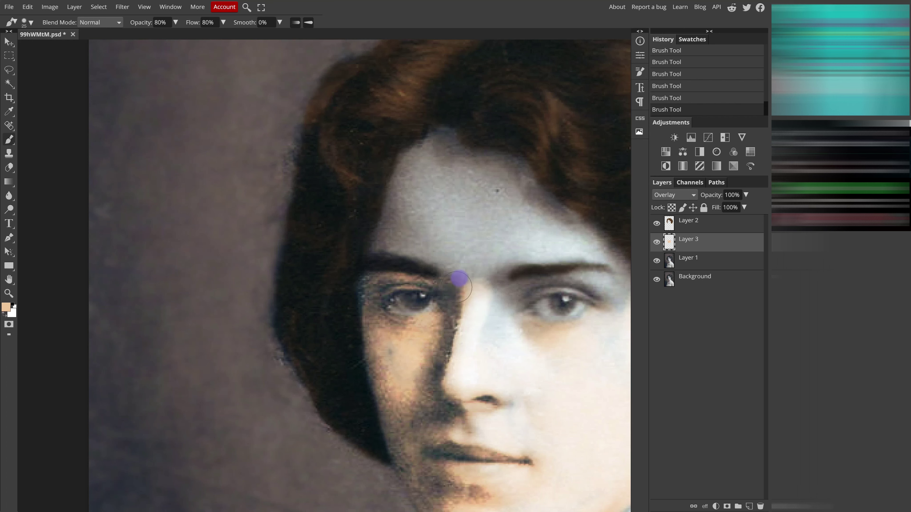
- Paint the skin tone across the forehead between the hairline and the eyebrows
mouse_move(466, 211)
left_mouse_down()
mouse_move(429, 155)
mouse_move(386, 230)
mouse_move(449, 188)
mouse_move(465, 157)
mouse_move(455, 182)
mouse_move(535, 207)
mouse_move(492, 226)
mouse_move(488, 242)
mouse_move(386, 233)
left_mouse_up()
key("space")
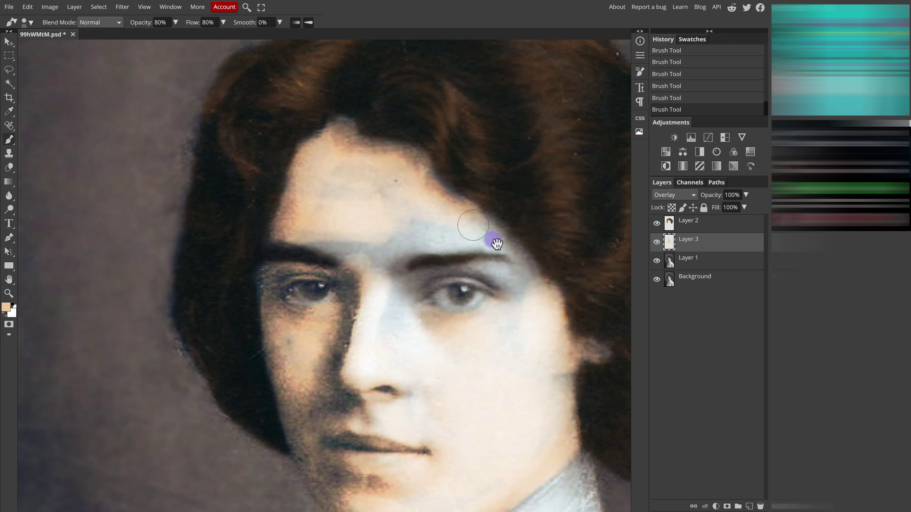
mouse_move(492, 239)
left_mouse_down()
mouse_move(523, 279)
mouse_move(489, 264)
mouse_move(512, 270)
left_mouse_up()
key("[")
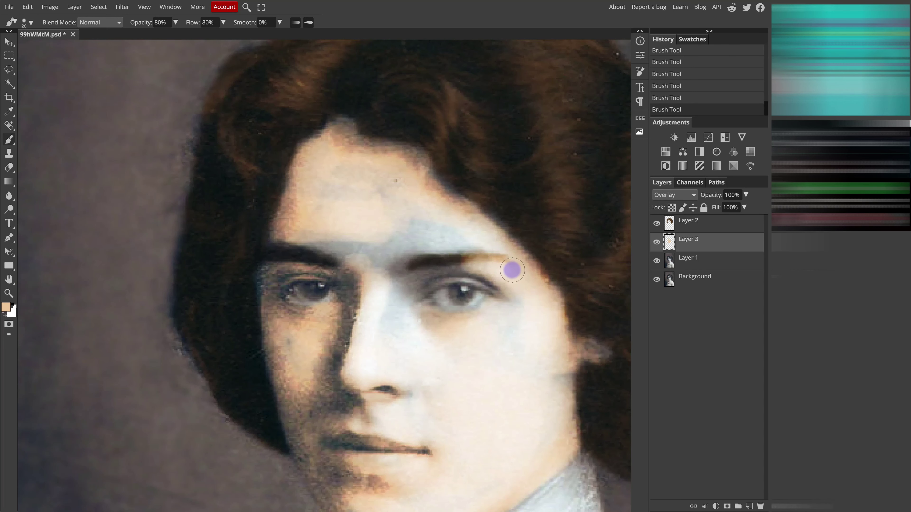
key("ctrl+z")
key("ctrl+z")
key("ctrl+z")
- Colour the skin at the hairline above the lit eyebrow, then the upper eyelid below it with a 15 px brush
left_click_drag(463, 223, 498, 235)
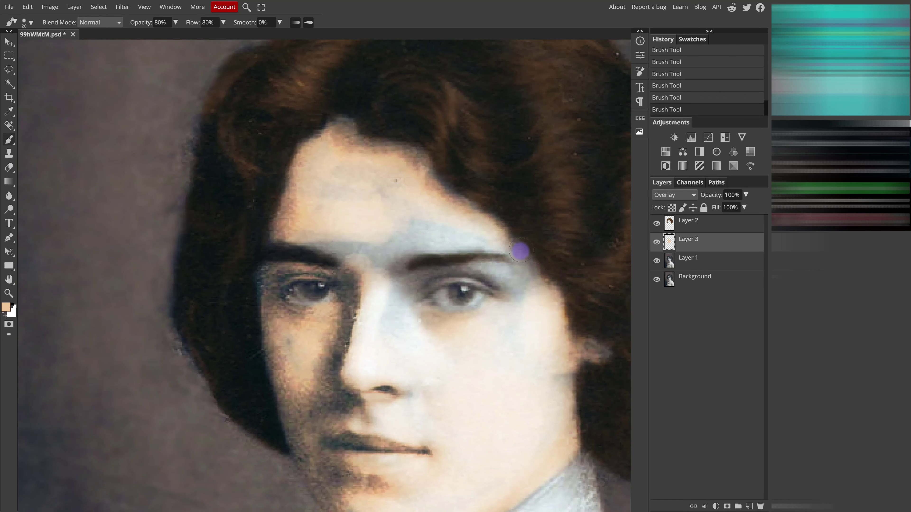
key("bracketleft")
mouse_move(407, 267)
left_mouse_down()
mouse_move(498, 272)
mouse_move(522, 299)
mouse_move(497, 308)
mouse_move(498, 286)
mouse_move(433, 276)
left_mouse_up()
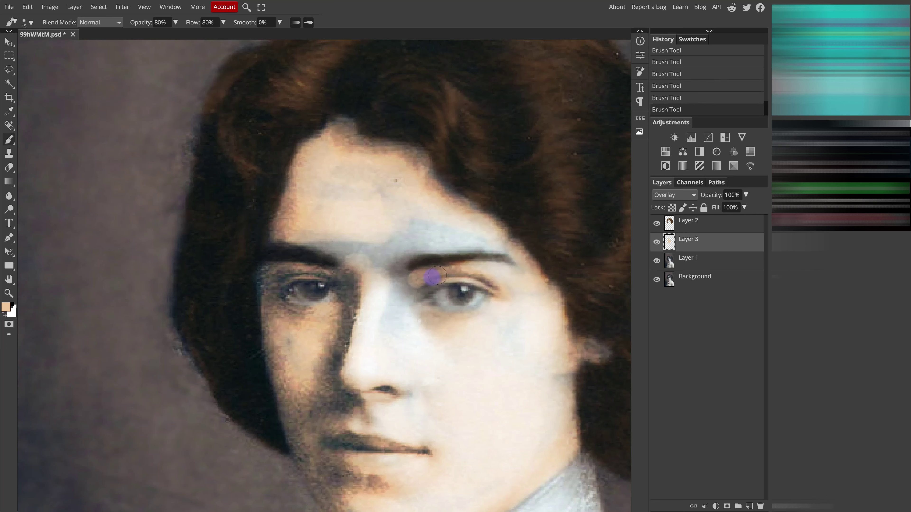
- Enlarge the brush to 25 px and paint the skin tone over the remaining grey forehead, between the brows and onto the lit cheek
key("bracketright")
key("bracketright")
mouse_move(413, 220)
left_mouse_down()
mouse_move(501, 245)
mouse_move(404, 241)
mouse_move(488, 236)
mouse_move(425, 200)
mouse_move(457, 213)
mouse_move(424, 181)
left_mouse_up()
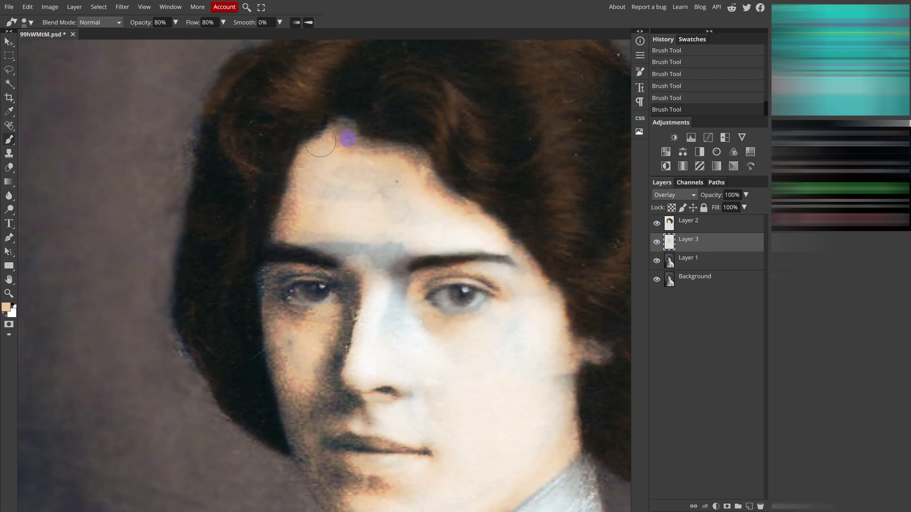
mouse_move(362, 234)
left_mouse_down()
mouse_move(311, 234)
mouse_move(386, 249)
mouse_move(372, 255)
mouse_move(379, 301)
mouse_move(393, 290)
mouse_move(388, 320)
mouse_move(400, 312)
mouse_move(384, 342)
mouse_move(421, 376)
mouse_move(421, 392)
mouse_move(404, 330)
mouse_move(518, 331)
mouse_move(506, 315)
mouse_move(524, 303)
mouse_move(546, 350)
mouse_move(546, 393)
mouse_move(551, 359)
mouse_move(547, 433)
mouse_move(508, 437)
mouse_move(523, 340)
left_mouse_up()
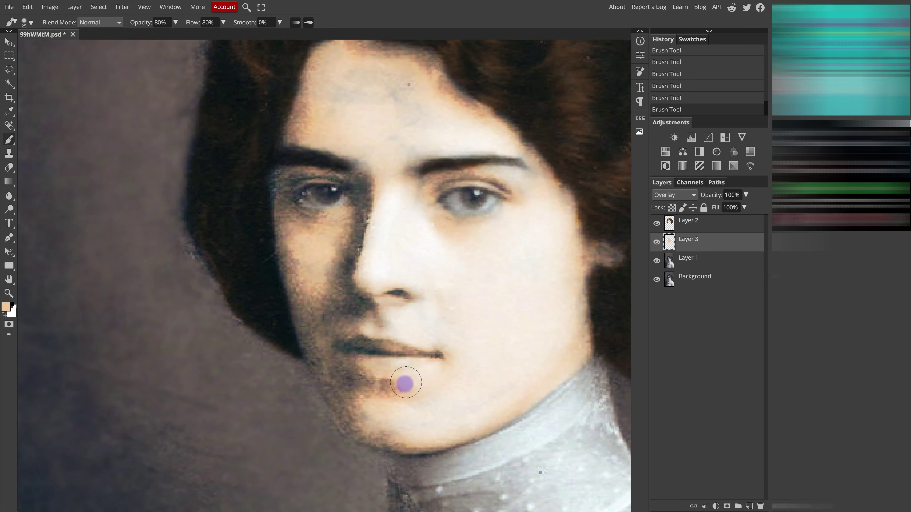
- Even out the skin tone over the chin, the shadowed side of the mouth and the forehead
left_click_drag(404, 383, 337, 359)
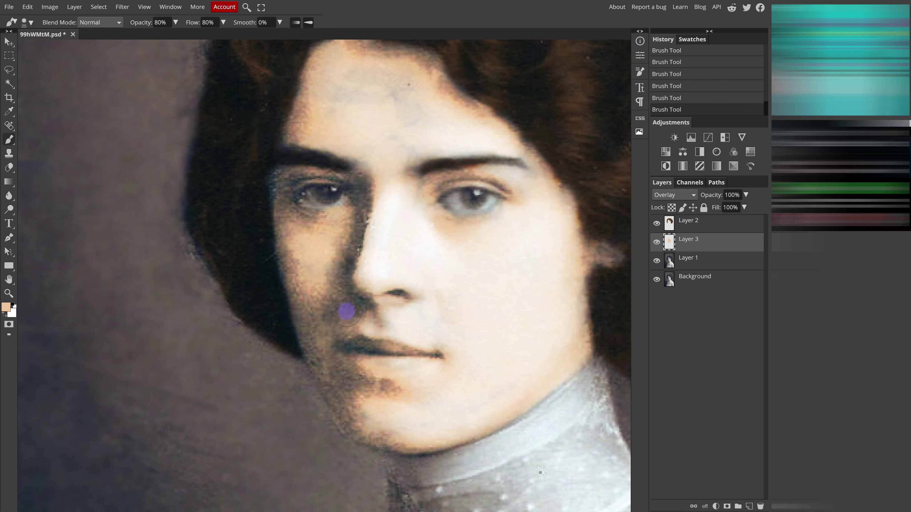
mouse_move(311, 125)
left_mouse_down()
mouse_move(386, 110)
mouse_move(403, 92)
mouse_move(443, 136)
mouse_move(421, 139)
mouse_move(460, 134)
mouse_move(348, 98)
mouse_move(401, 82)
left_mouse_up()
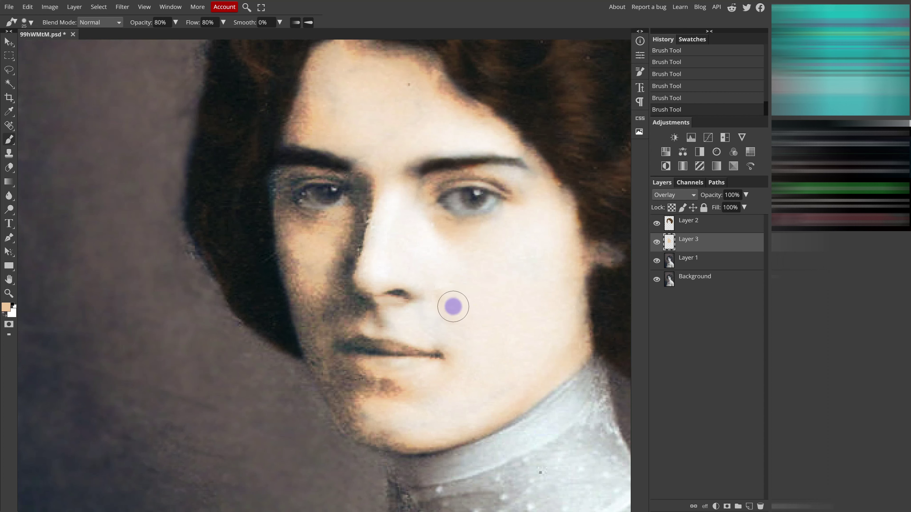
scroll(484, 382, "down", 2)
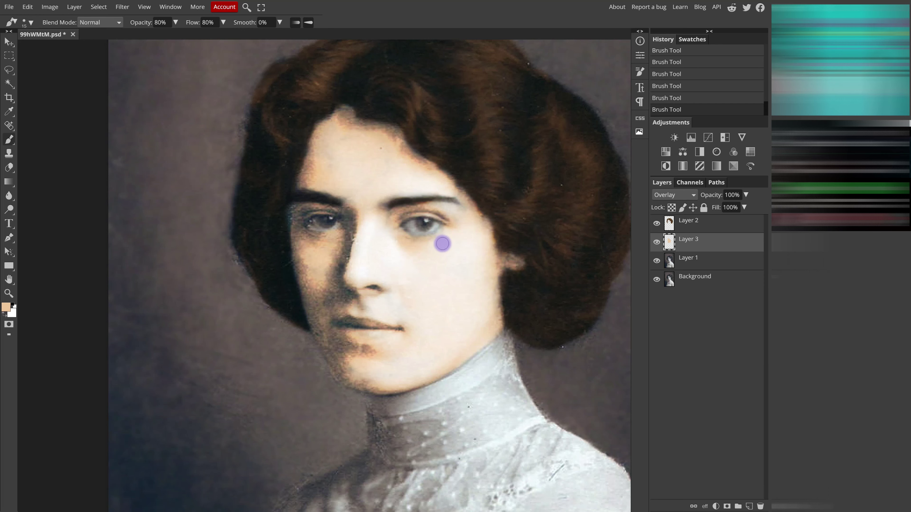
scroll(451, 237, "up", 1)
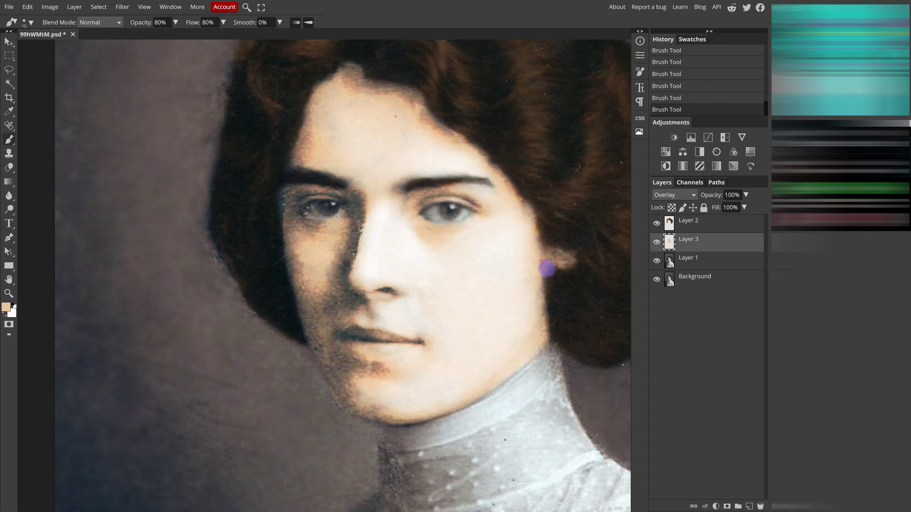
scroll(514, 271, "up", 1)
scroll(513, 272, "down", 3)
- Add a Hue/Saturation adjustment layer above Layer 1 with saturation -90 and lightness -4
left_click(715, 259)
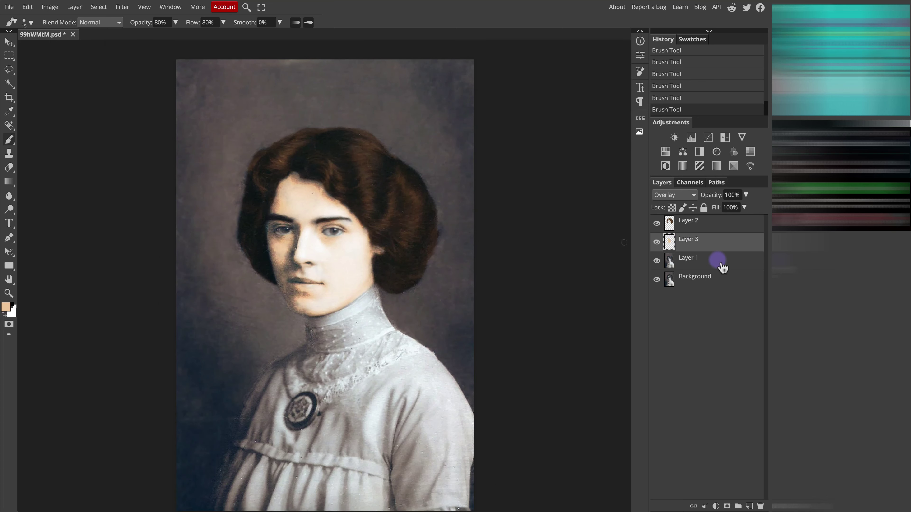
left_click(682, 153)
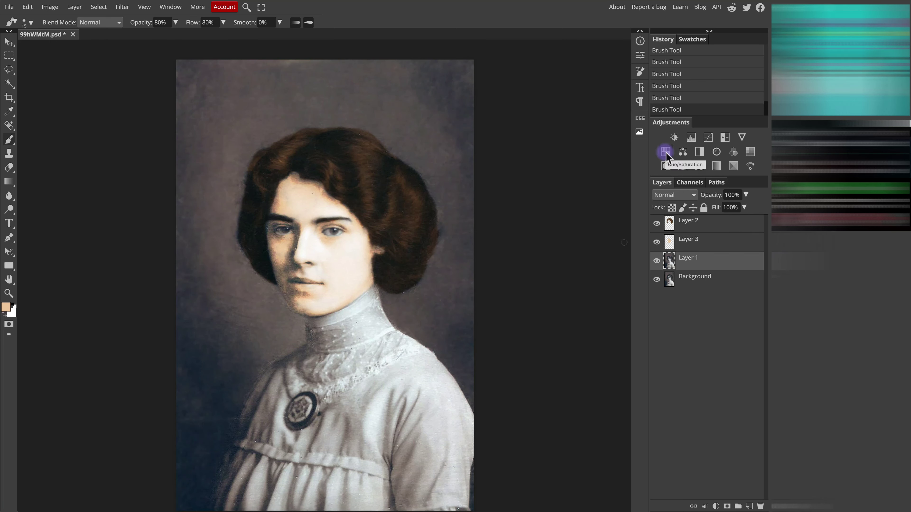
left_click_drag(562, 138, 511, 142)
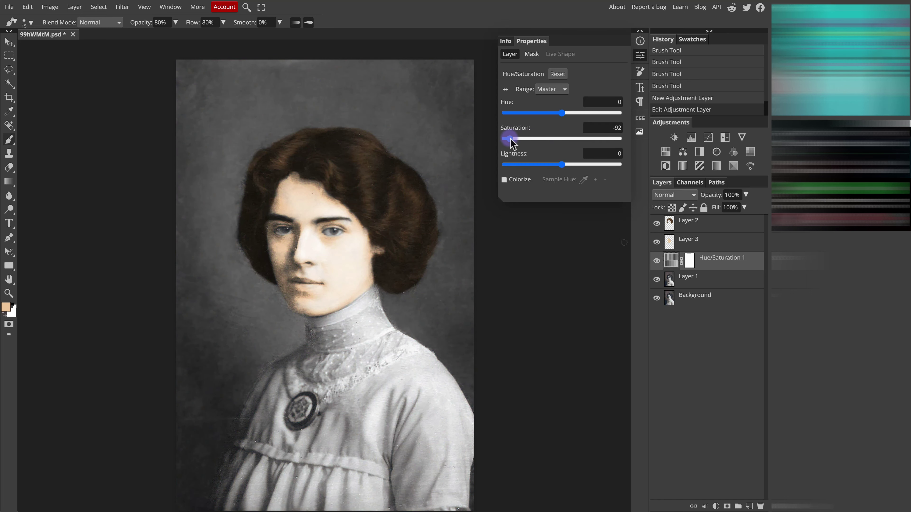
mouse_move(562, 164)
left_mouse_down()
mouse_move(571, 164)
mouse_move(560, 166)
left_mouse_up()
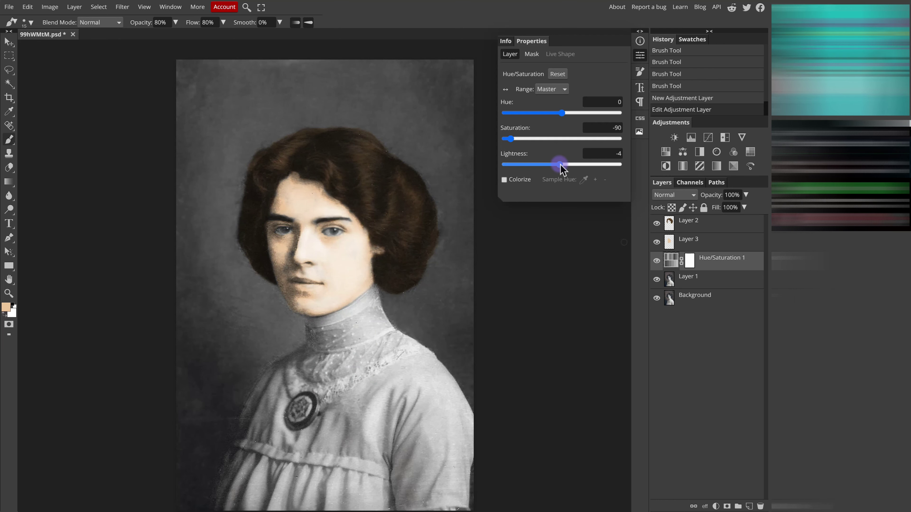
left_click(728, 284)
left_click(726, 259)
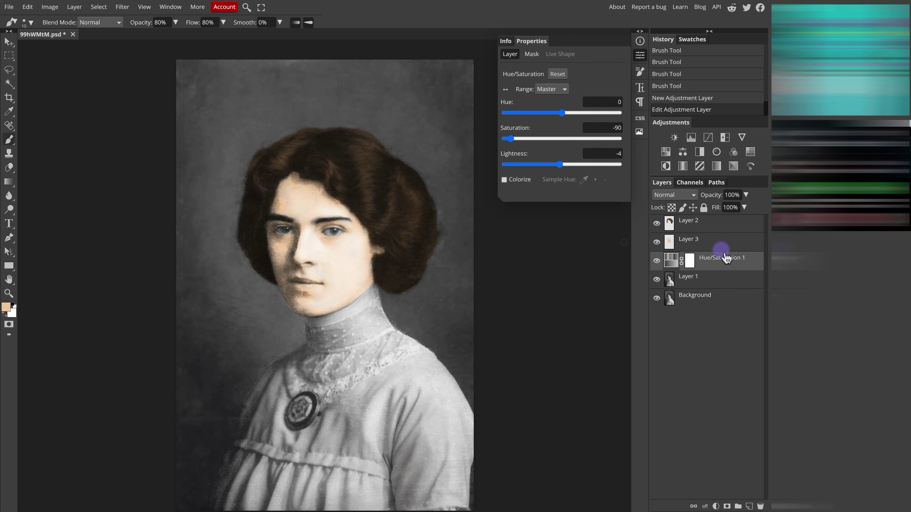
- Create a new layer and place it between Layer 3 and the Hue/Saturation adjustment
left_click(721, 240)
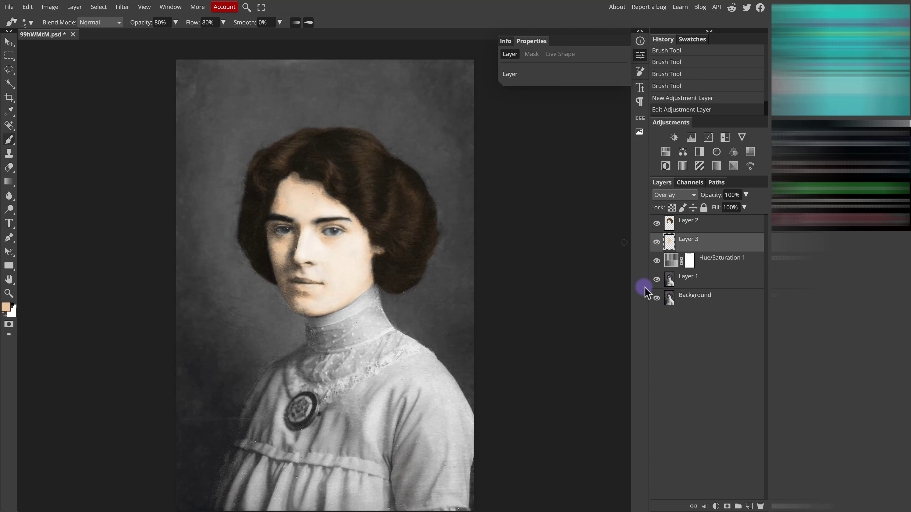
key("ctrl+plus")
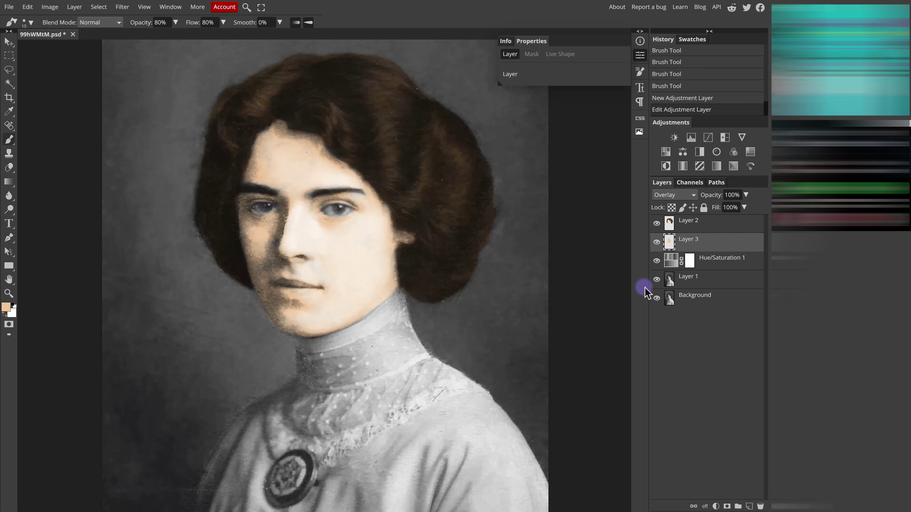
left_click(747, 506)
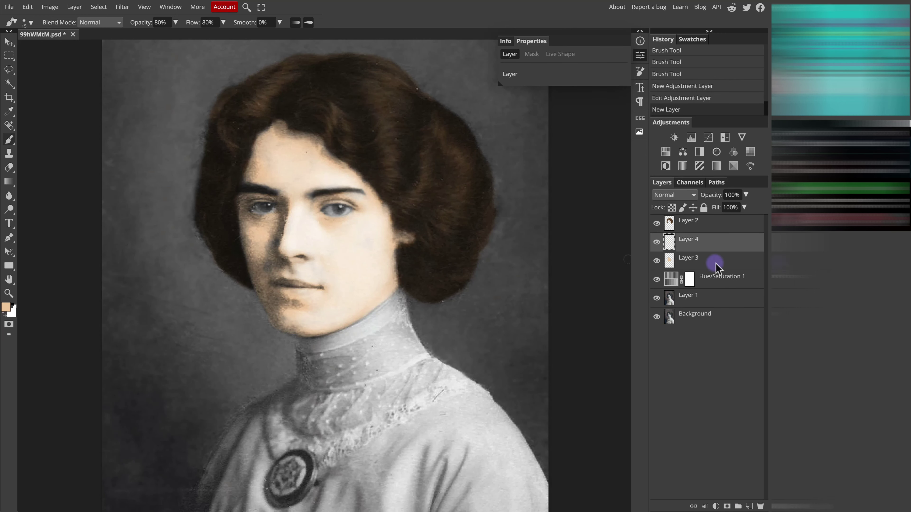
left_click_drag(713, 241, 712, 267)
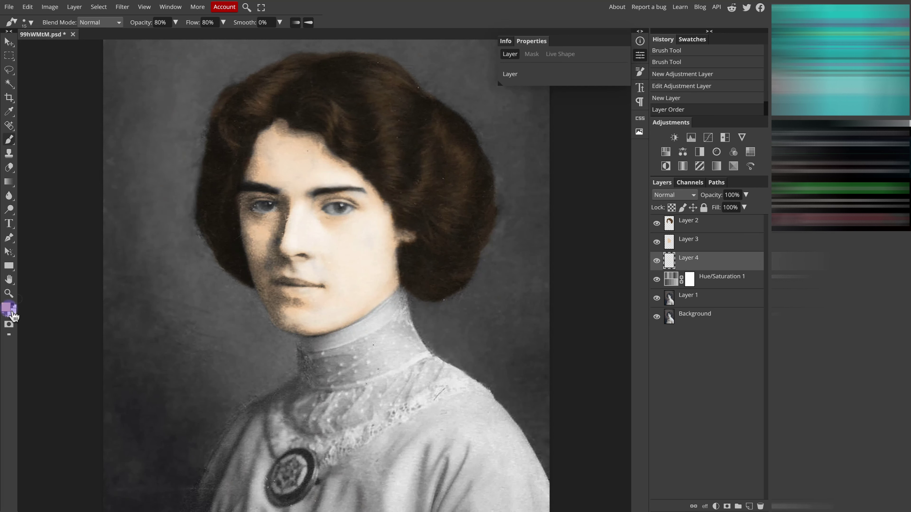
- Set the foreground colour to dark green 2e6b48
left_click(6, 307)
left_click(183, 155)
left_click(133, 138)
left_click(133, 153)
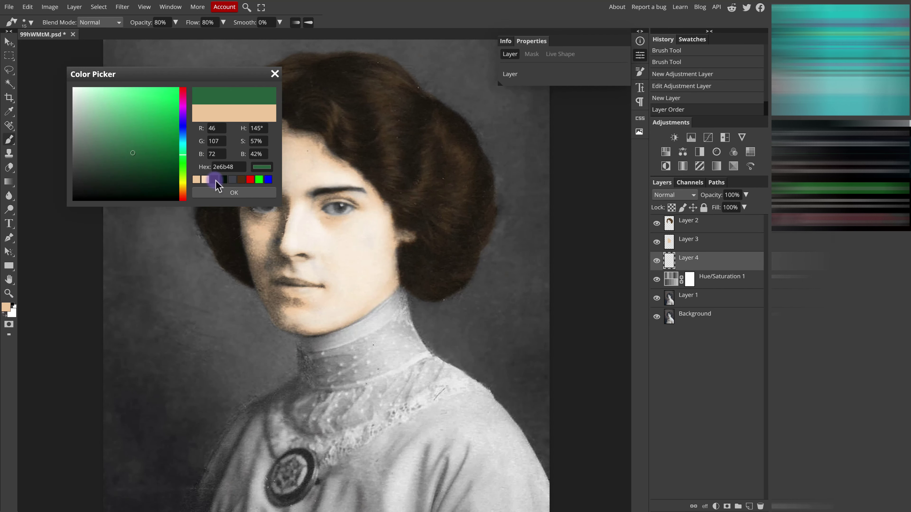
left_click(233, 192)
- Paint green along the upper and right edges of the photo's backdrop with a 125 px brush, setting the layer to Overlay
key("ctrl+minus")
key("ctrl+minus")
key("ctrl+minus")
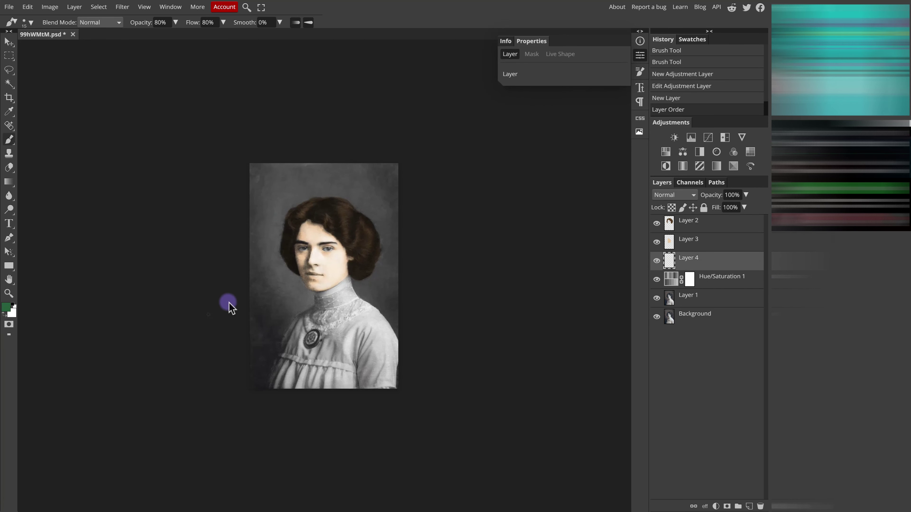
key("bracketright")
key("bracketright")
key("bracketright")
key("bracketright")
key("bracketright")
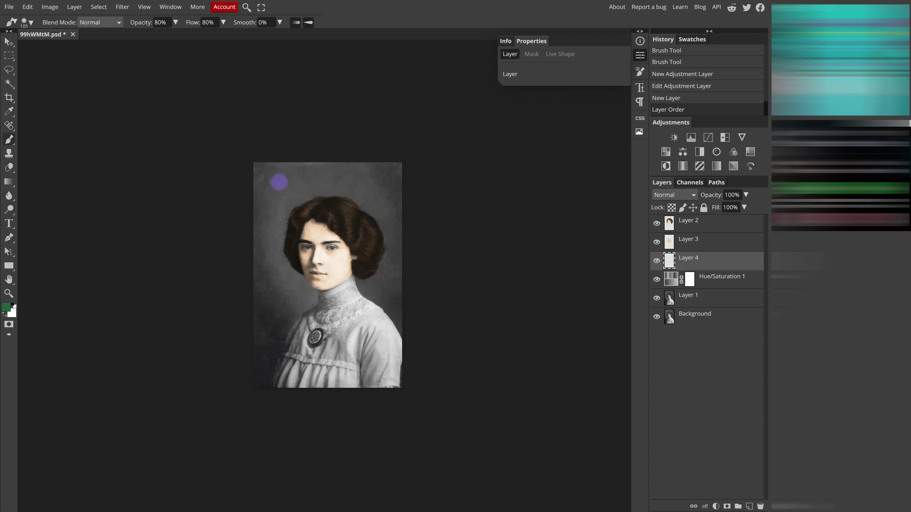
mouse_move(277, 179)
left_mouse_down()
mouse_move(307, 168)
mouse_move(341, 168)
left_mouse_up()
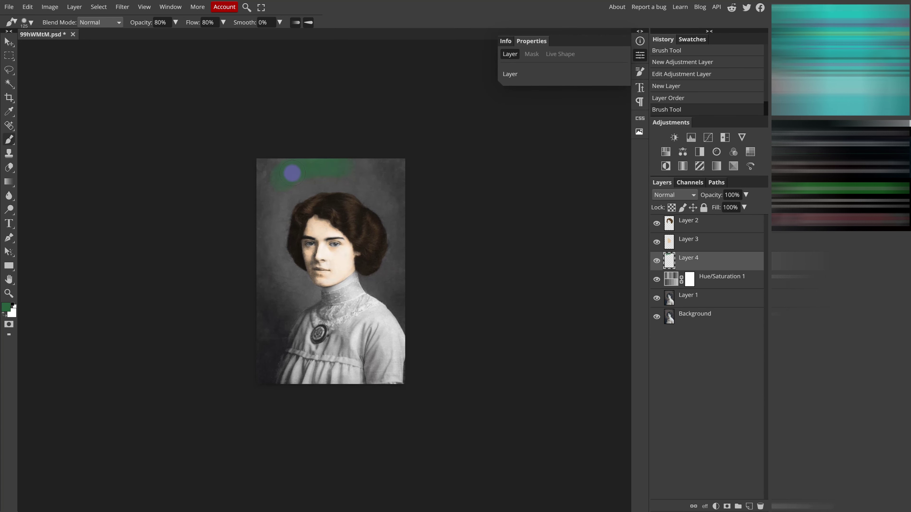
left_click(674, 195)
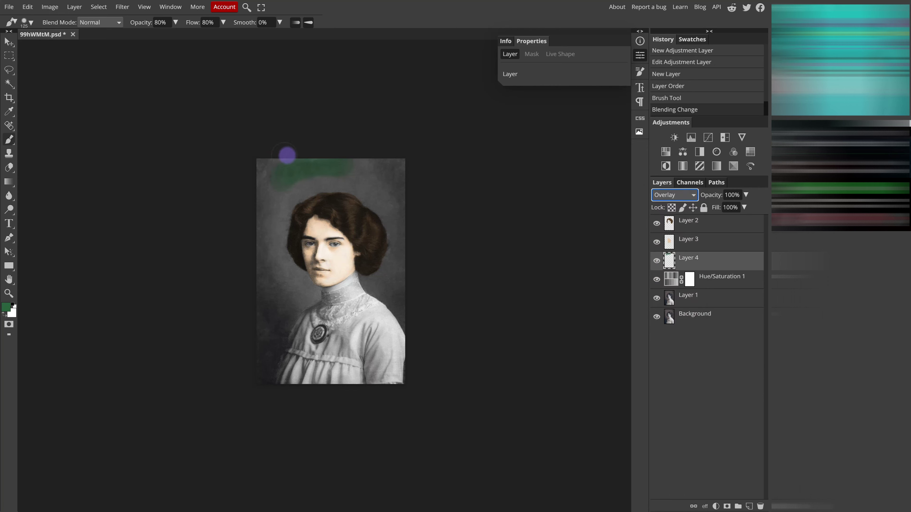
mouse_move(251, 170)
left_mouse_down()
mouse_move(401, 168)
mouse_move(389, 183)
mouse_move(411, 289)
left_mouse_up()
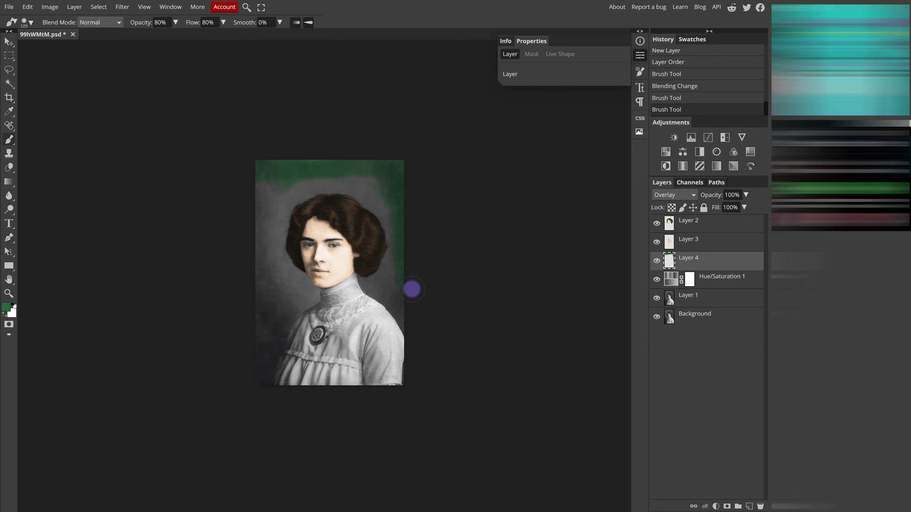
- Reduce the brush and extend the green down the backdrop's right edge to the sleeve
key("ctrl+plus")
key("ctrl+plus")
scroll(533, 339, "left", 1)
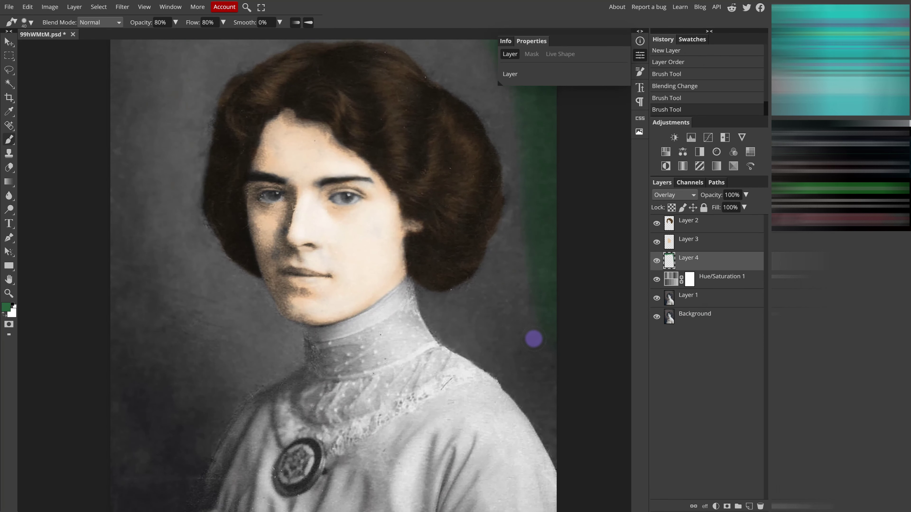
key("ctrl+plus")
key("ctrl+plus")
mouse_move(482, 363)
left_mouse_down()
mouse_move(323, 250)
mouse_move(289, 245)
left_mouse_up()
key("bracketleft")
key("bracketleft")
key("bracketleft")
key("bracketleft")
key("bracketleft")
key("bracketleft")
key("bracketleft")
key("bracketleft")
mouse_move(520, 328)
left_mouse_down()
mouse_move(539, 457)
mouse_move(512, 422)
left_mouse_up()
scroll(506, 430, "right", 1)
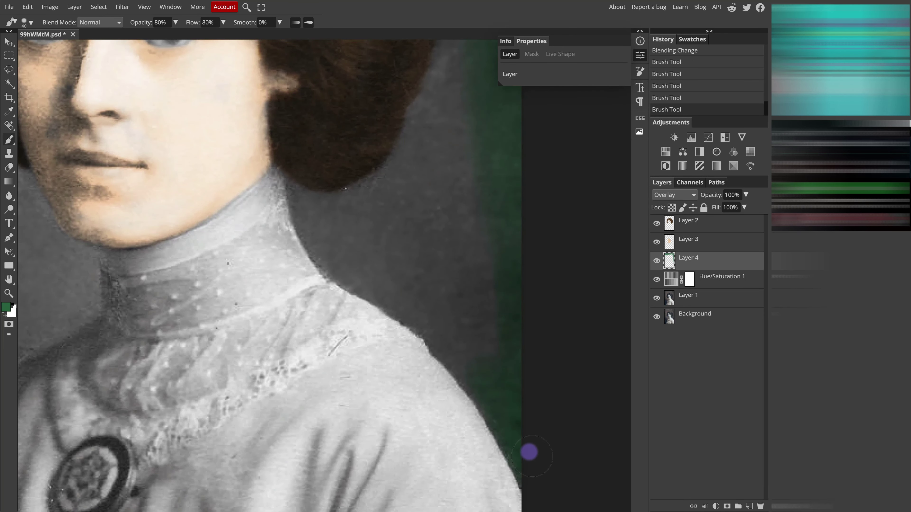
- Paint the green along the shoulder line up towards the base of the collar
mouse_move(488, 384)
left_mouse_down()
mouse_move(423, 291)
mouse_move(429, 307)
mouse_move(391, 278)
mouse_move(403, 315)
mouse_move(465, 351)
mouse_move(405, 306)
left_mouse_up()
scroll(474, 366, "down", 1)
scroll(428, 306, "up", 3)
scroll(428, 306, "left", 3)
scroll(393, 269, "left", 1)
key("p")
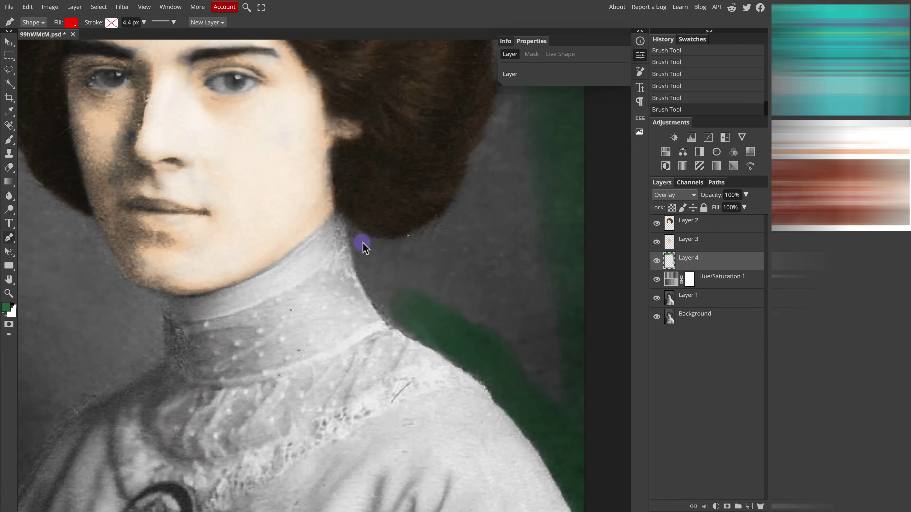
left_click(414, 275)
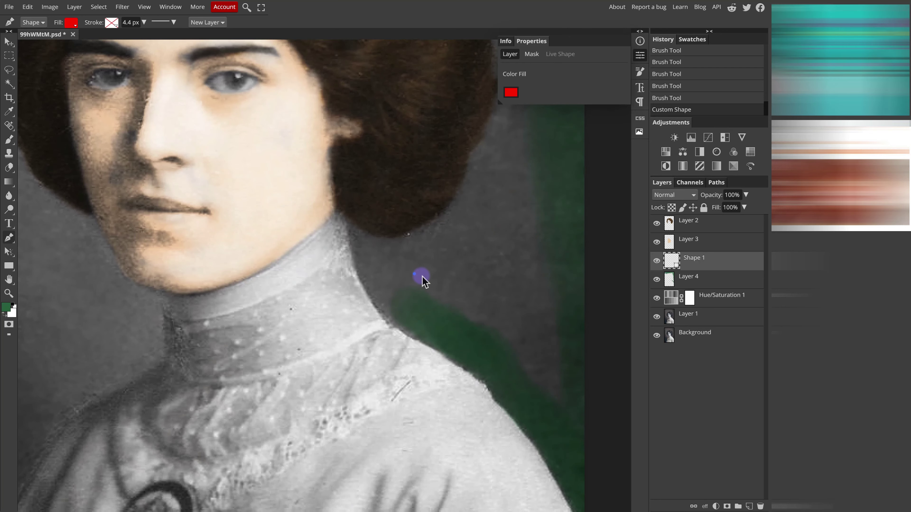
key("ctrl+z")
left_click(10, 143)
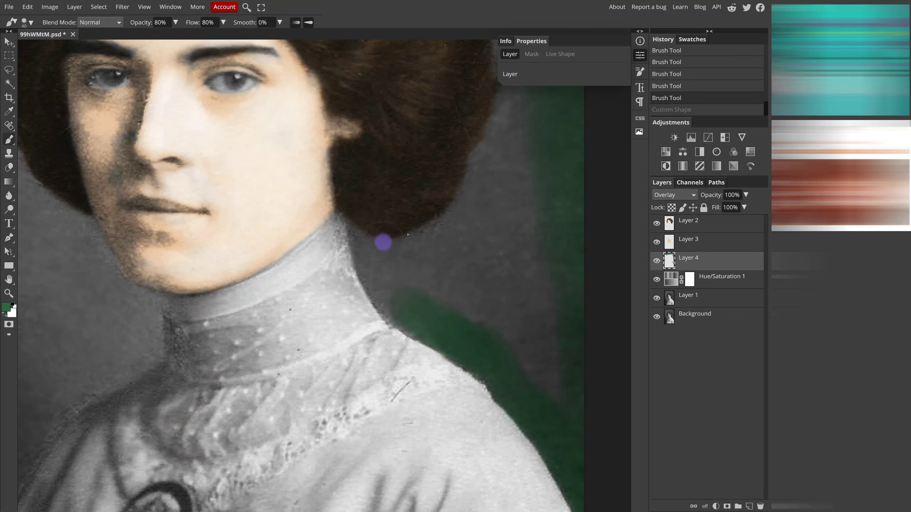
- Trace green with a small brush along the underside of the hair and down the collar's edge to the shoulder
scroll(392, 258, "up", 6)
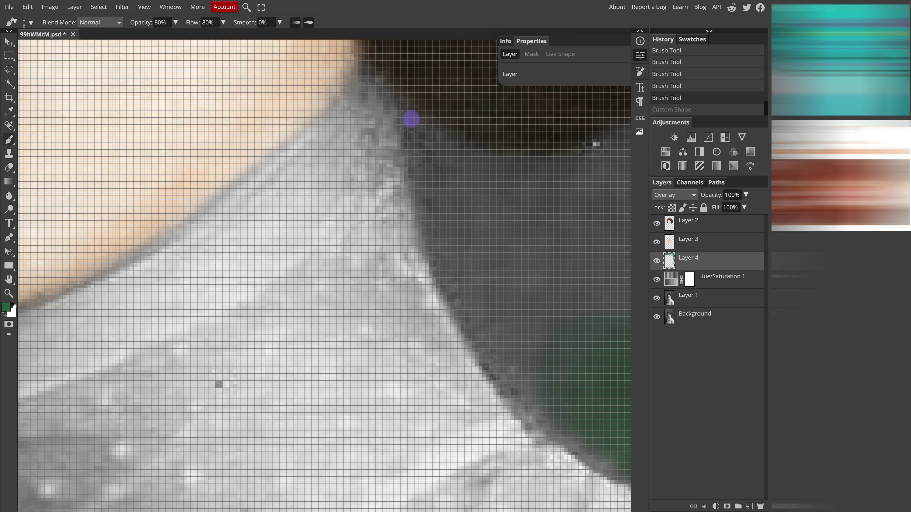
mouse_move(411, 119)
left_mouse_down()
mouse_move(459, 152)
mouse_move(539, 177)
left_mouse_up()
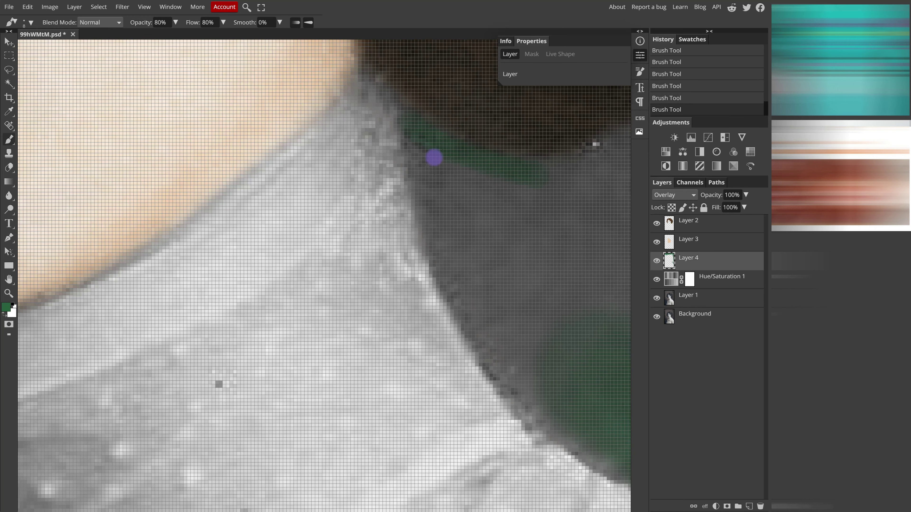
mouse_move(411, 139)
left_mouse_down()
mouse_move(438, 218)
mouse_move(445, 205)
left_mouse_up()
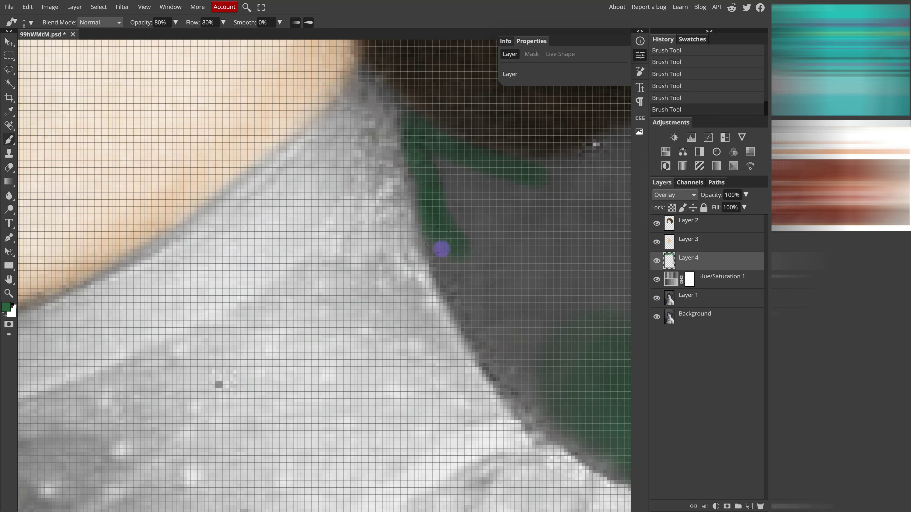
mouse_move(441, 249)
left_mouse_down()
mouse_move(476, 313)
mouse_move(538, 395)
left_mouse_up()
- Fill the backdrop between the hair's underside, the collar and the shoulder with green, using a gradually larger brush
key("ctrl+minus")
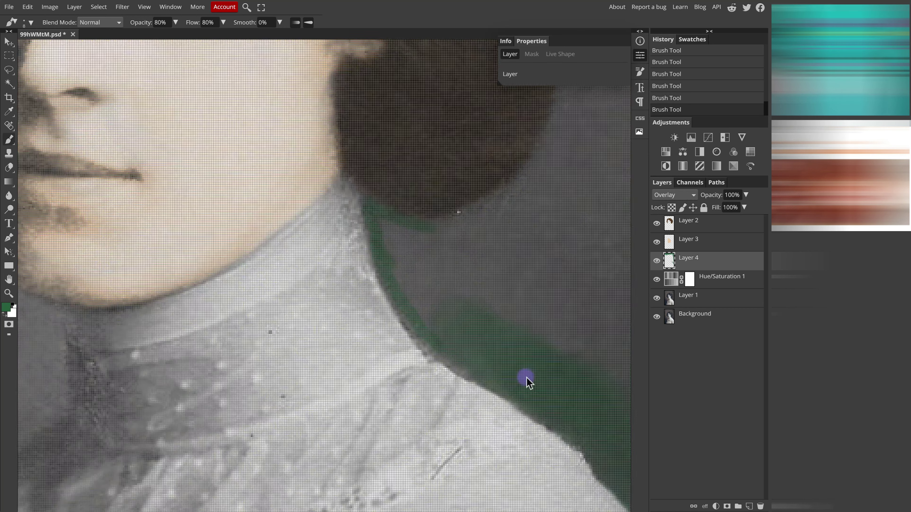
key("bracketright")
key("bracketright")
key("bracketright")
key("bracketright")
scroll(451, 332, "down", 3)
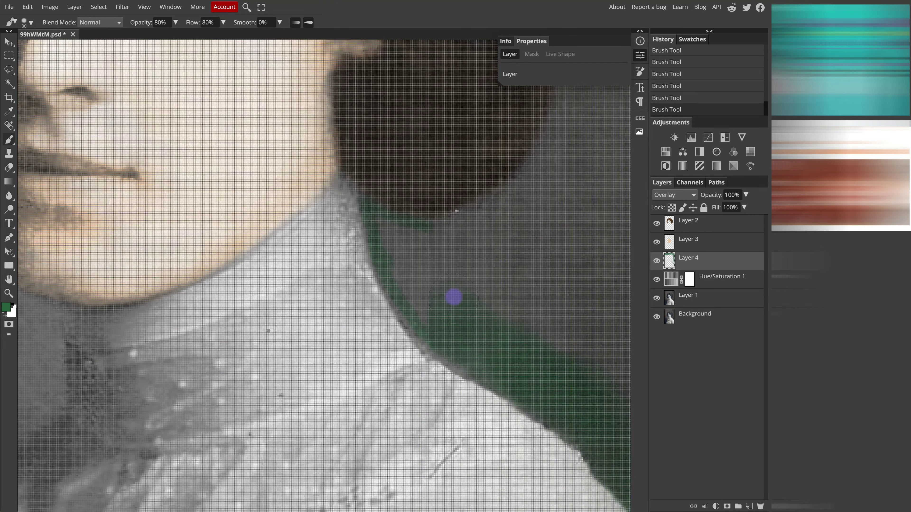
scroll(431, 266, "up", 1)
mouse_move(450, 225)
left_mouse_down()
mouse_move(457, 230)
mouse_move(407, 250)
left_mouse_up()
key("bracketright")
key("bracketright")
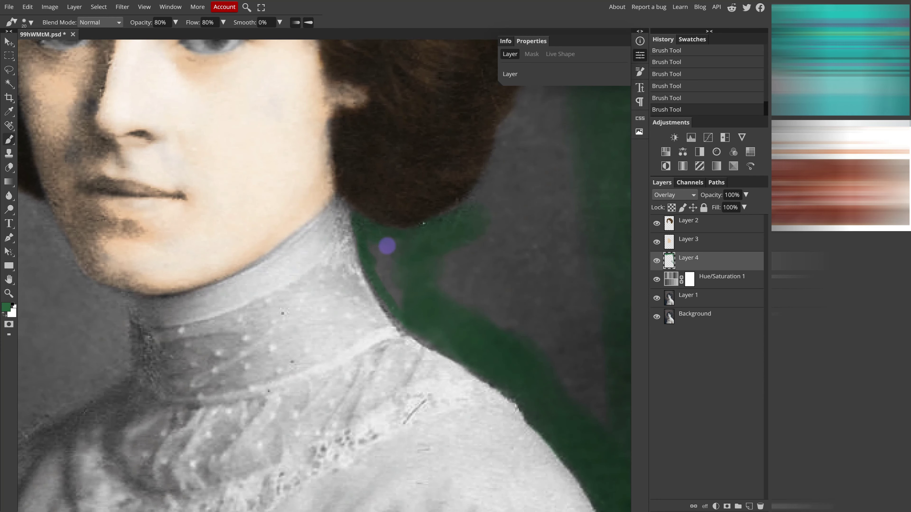
left_click_drag(499, 302, 391, 291)
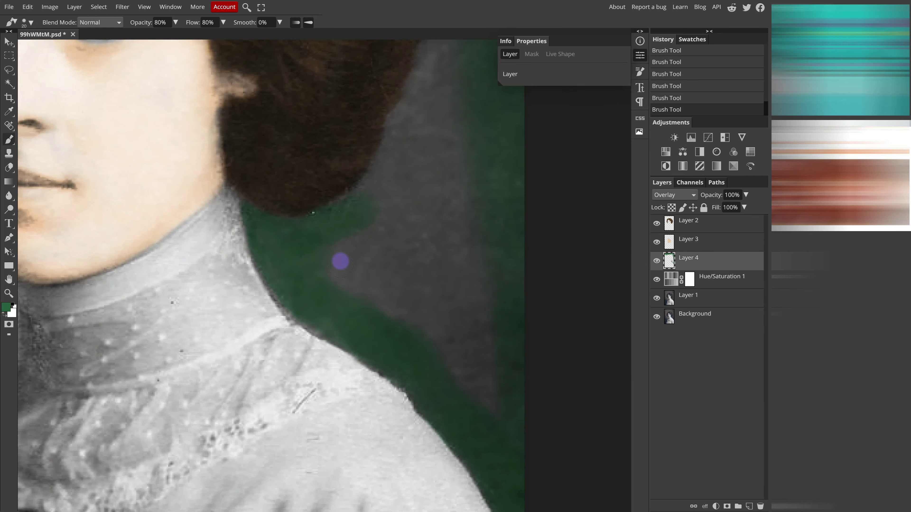
mouse_move(340, 260)
left_mouse_down()
mouse_move(385, 284)
mouse_move(364, 260)
mouse_move(376, 244)
mouse_move(475, 331)
mouse_move(507, 393)
mouse_move(371, 273)
mouse_move(440, 340)
mouse_move(478, 344)
mouse_move(426, 218)
mouse_move(474, 186)
left_mouse_up()
- Enlarge the brush to 40 px and paint green up the grey backdrop along the right side of the hair
key("bracketright")
key("bracketright")
scroll(474, 186, "down", 5)
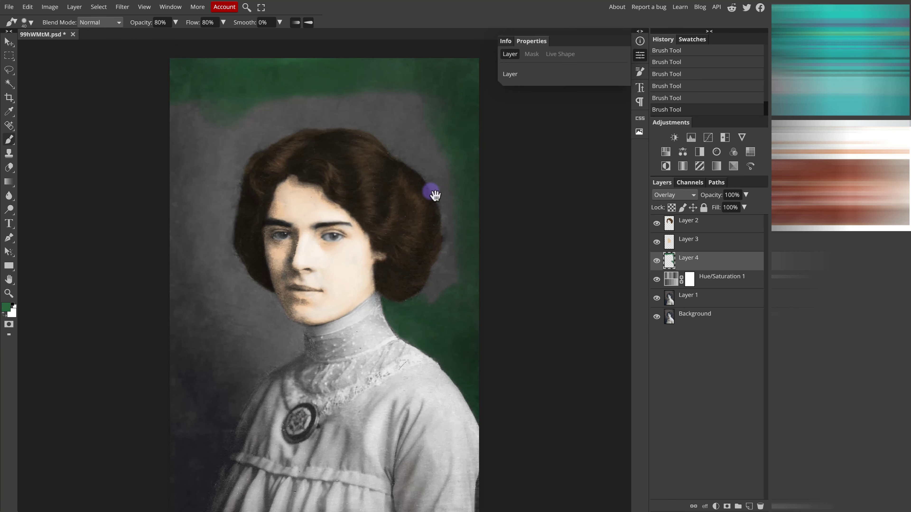
scroll(413, 197, "up", 5)
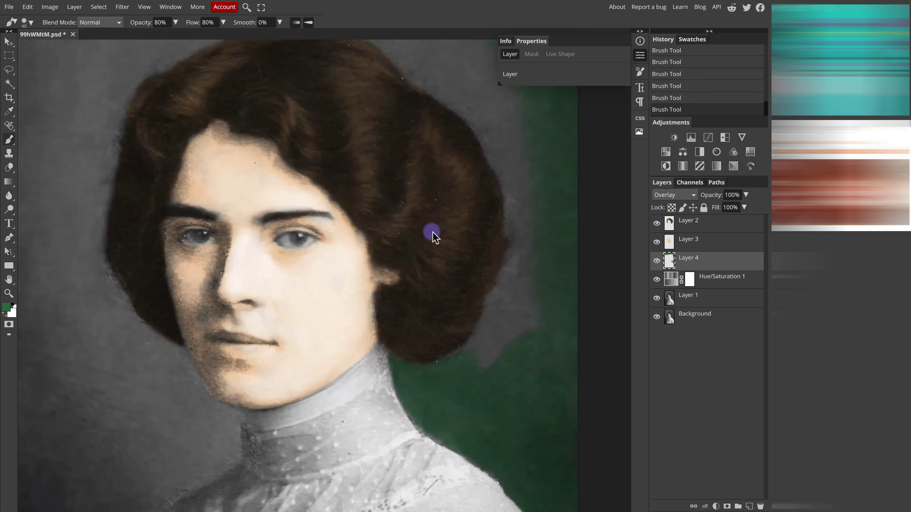
key("ctrl+plus")
left_click_drag(532, 343, 356, 342)
mouse_move(396, 330)
left_mouse_down()
mouse_move(366, 310)
mouse_move(351, 365)
mouse_move(350, 358)
mouse_move(326, 382)
mouse_move(383, 288)
left_mouse_up()
left_click_drag(391, 254, 410, 236)
left_click_drag(432, 247, 437, 266)
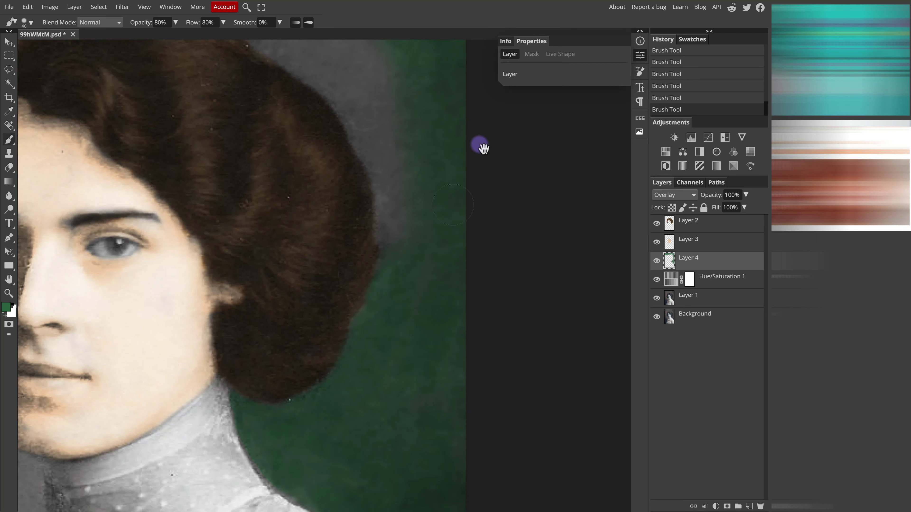
mouse_move(417, 228)
left_mouse_down()
mouse_move(433, 348)
mouse_move(407, 250)
mouse_move(409, 328)
left_mouse_up()
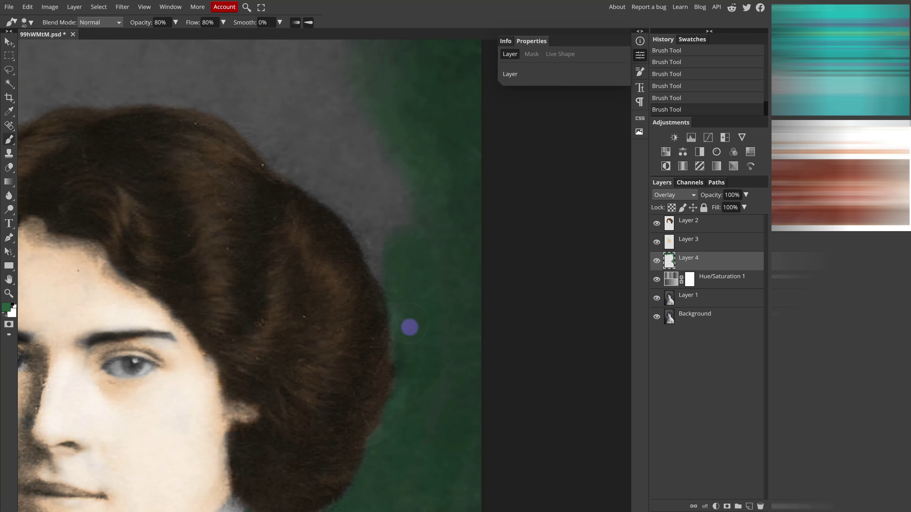
- Paint green around the hair's upper right curve and over the crown, covering the grey up to the existing backdrop colour
scroll(437, 319, "up", 7)
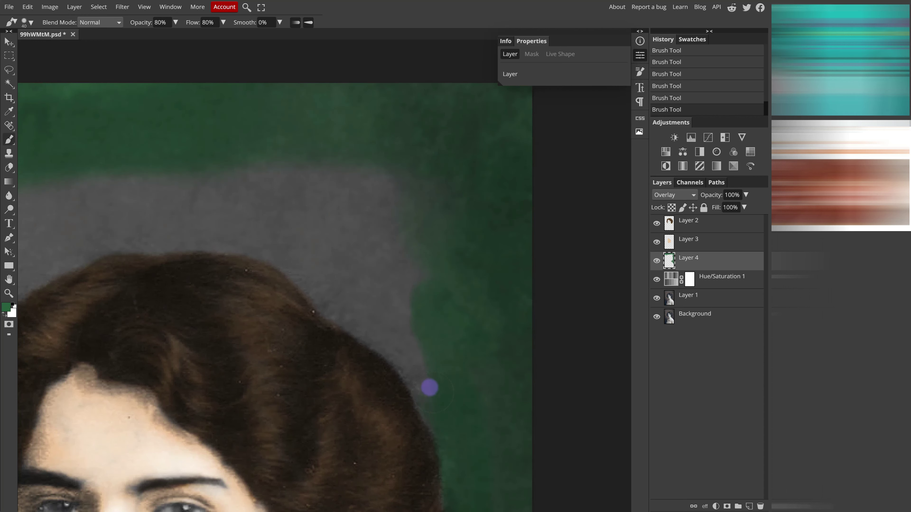
mouse_move(345, 280)
left_mouse_down()
mouse_move(345, 301)
mouse_move(375, 318)
left_mouse_up()
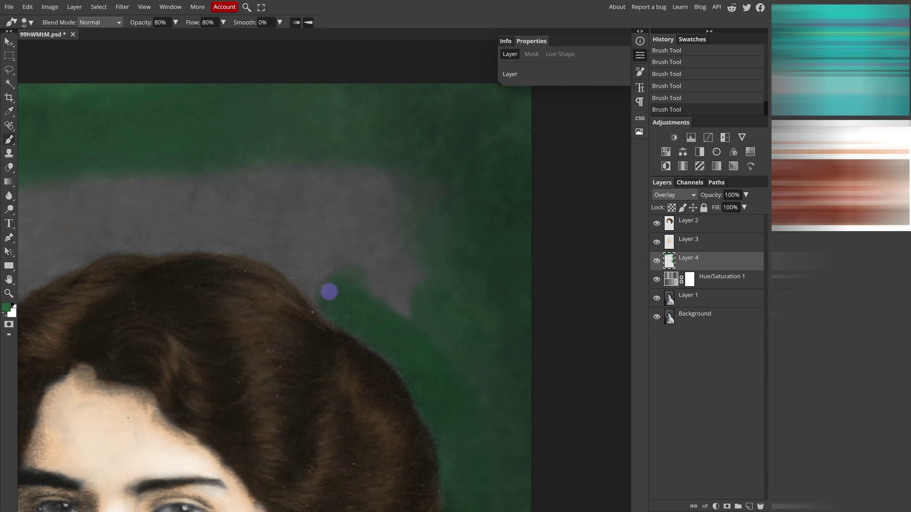
mouse_move(319, 284)
left_mouse_down()
mouse_move(417, 368)
mouse_move(388, 336)
mouse_move(356, 326)
mouse_move(261, 311)
mouse_move(234, 319)
mouse_move(459, 232)
mouse_move(479, 287)
mouse_move(545, 283)
mouse_move(508, 386)
mouse_move(400, 287)
mouse_move(474, 319)
mouse_move(305, 275)
mouse_move(283, 284)
left_mouse_up()
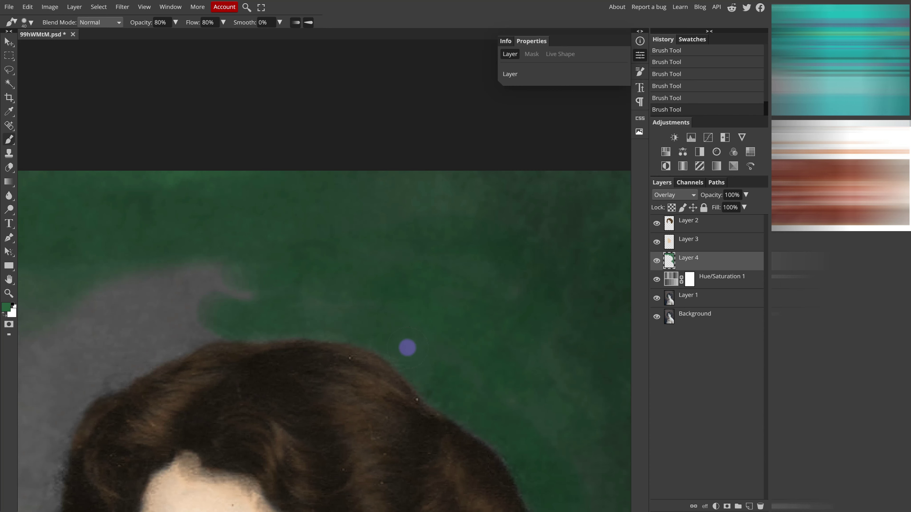
left_click_drag(348, 306, 539, 304)
- Continue the green over the upper left of the hair and across the backdrop towards the photo's left edge
mouse_move(403, 280)
left_mouse_down()
mouse_move(258, 321)
mouse_move(285, 294)
mouse_move(350, 297)
left_mouse_up()
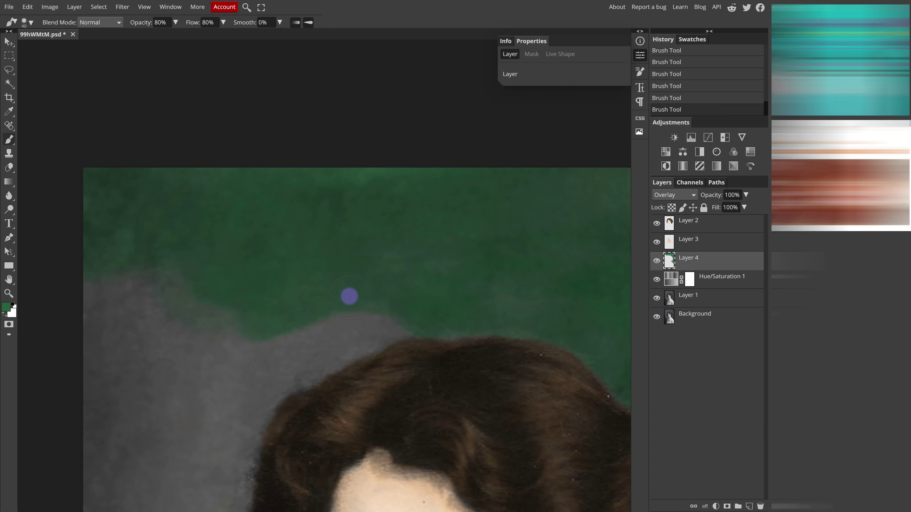
mouse_move(416, 318)
left_mouse_down()
mouse_move(378, 323)
mouse_move(309, 356)
mouse_move(317, 366)
mouse_move(300, 351)
mouse_move(382, 303)
left_mouse_up()
mouse_move(423, 278)
left_mouse_down()
mouse_move(301, 311)
mouse_move(216, 223)
mouse_move(287, 269)
left_mouse_up()
left_click_drag(317, 326, 339, 269)
- Enlarge the brush and paint green down the left backdrop beside the hair to about eye level
key("bracketright")
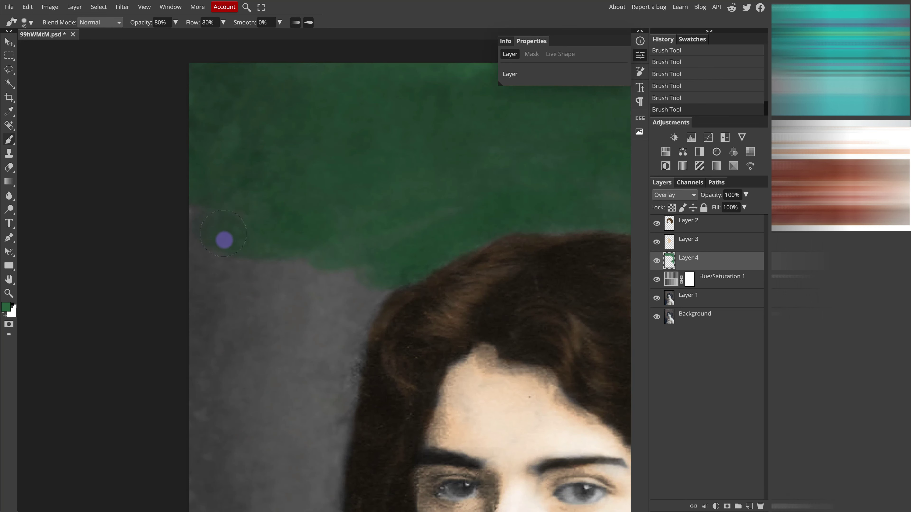
mouse_move(224, 240)
left_mouse_down()
mouse_move(196, 345)
mouse_move(267, 287)
mouse_move(330, 267)
mouse_move(253, 352)
mouse_move(315, 301)
mouse_move(304, 358)
mouse_move(353, 239)
left_mouse_up()
mouse_move(323, 280)
left_mouse_down()
mouse_move(277, 336)
mouse_move(249, 294)
left_mouse_up()
mouse_move(410, 153)
left_mouse_down()
mouse_move(372, 224)
mouse_move(380, 238)
mouse_move(399, 178)
left_mouse_up()
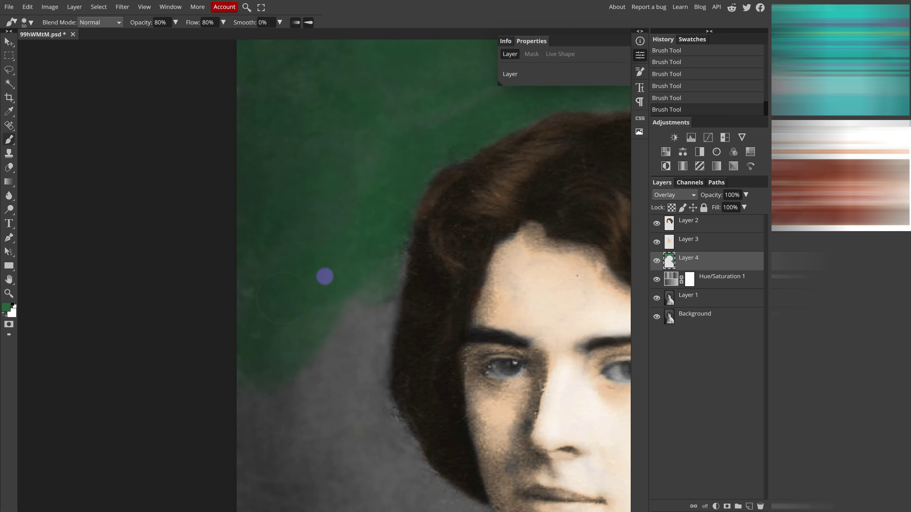
mouse_move(379, 257)
left_mouse_down()
mouse_move(380, 281)
mouse_move(356, 339)
mouse_move(377, 293)
mouse_move(358, 401)
left_mouse_up()
scroll(358, 401, "down", 3)
scroll(358, 401, "right", 1)
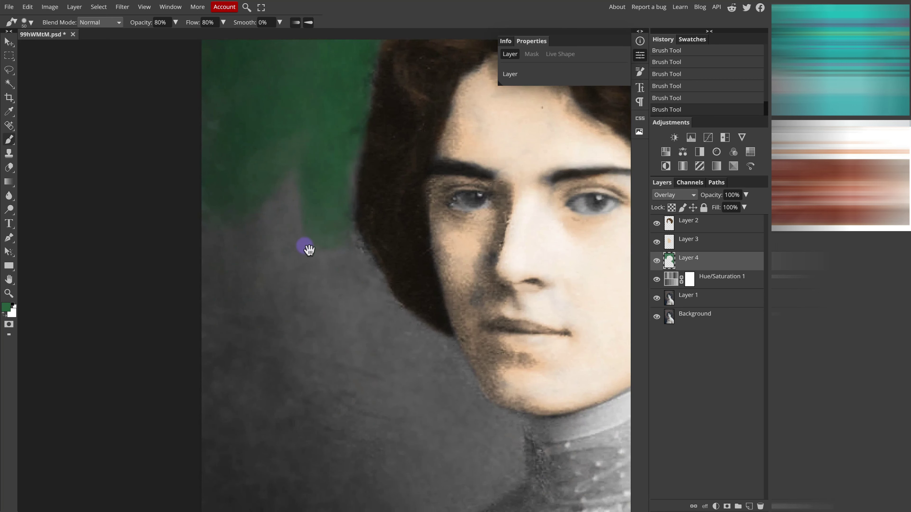
- Extend the green down the left backdrop past the lower hair and towards the neck and shoulder
mouse_move(321, 185)
left_mouse_down()
mouse_move(354, 303)
mouse_move(390, 344)
mouse_move(282, 252)
mouse_move(218, 167)
mouse_move(220, 252)
mouse_move(303, 124)
mouse_move(307, 358)
mouse_move(325, 360)
mouse_move(315, 387)
mouse_move(417, 387)
left_mouse_up()
scroll(391, 344, "up", 1)
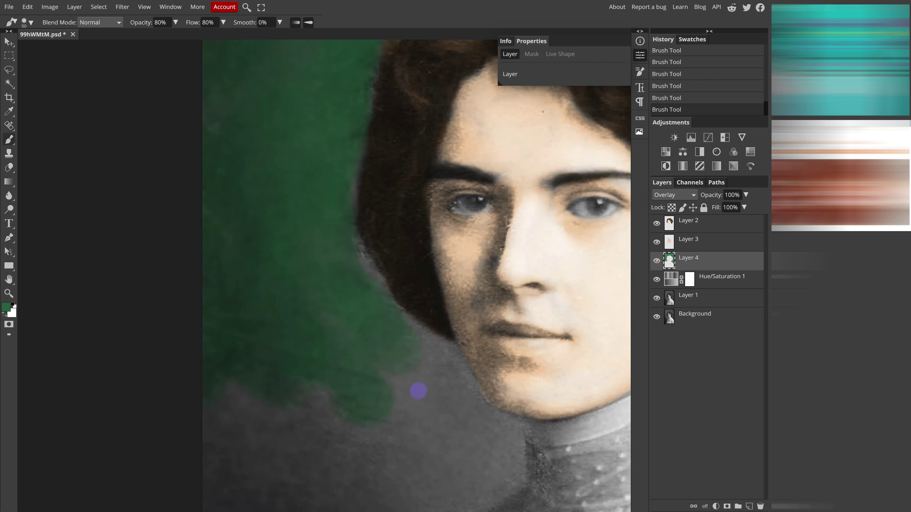
scroll(329, 267, "down", 3)
scroll(329, 267, "right", 1)
mouse_move(330, 267)
left_mouse_down()
mouse_move(351, 264)
mouse_move(406, 299)
mouse_move(350, 330)
mouse_move(173, 272)
mouse_move(221, 259)
mouse_move(215, 359)
left_mouse_up()
- Paint the lower left backdrop green alongside the shoulder and sleeve down to the photo's bottom edge
scroll(215, 359, "down", 8)
scroll(215, 359, "left", 3)
mouse_move(287, 215)
left_mouse_down()
mouse_move(301, 376)
mouse_move(313, 362)
mouse_move(297, 412)
mouse_move(286, 351)
left_mouse_up()
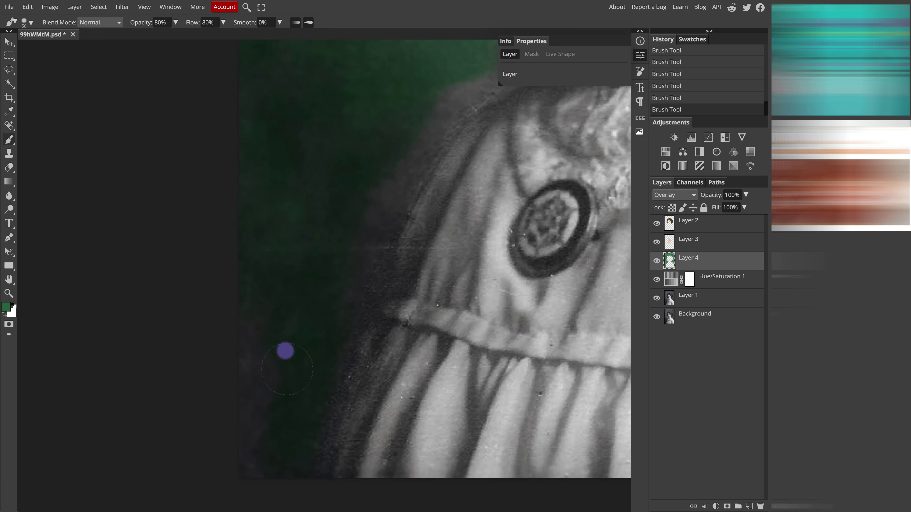
scroll(315, 252, "up", 4)
scroll(402, 217, "right", 1)
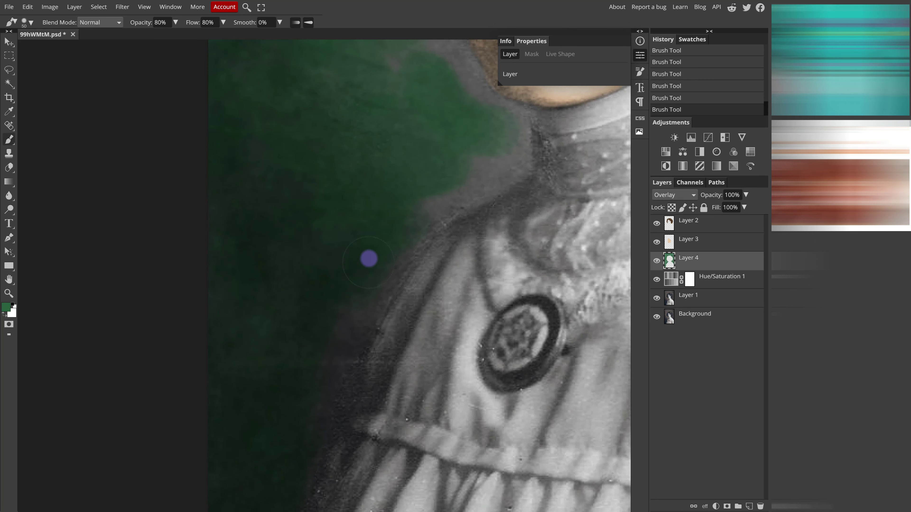
scroll(369, 259, "right", 2)
scroll(295, 422, "up", 3)
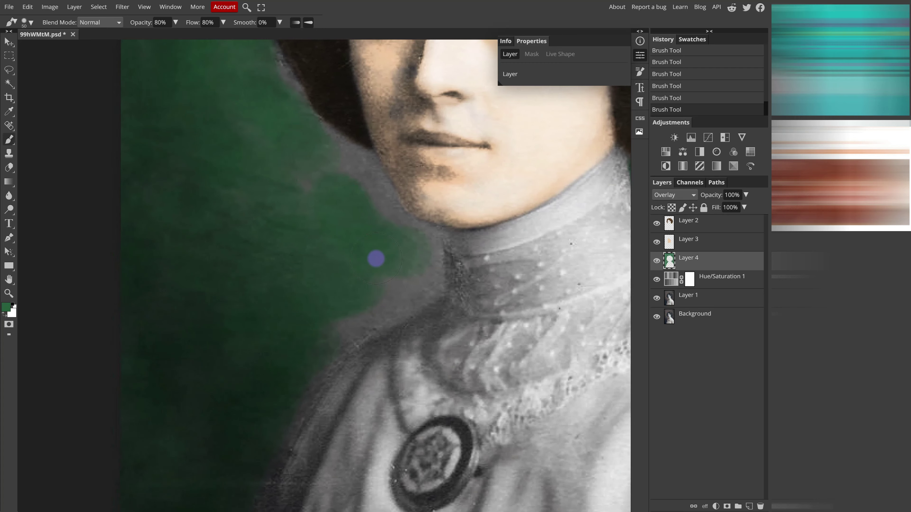
scroll(376, 259, "up", 1)
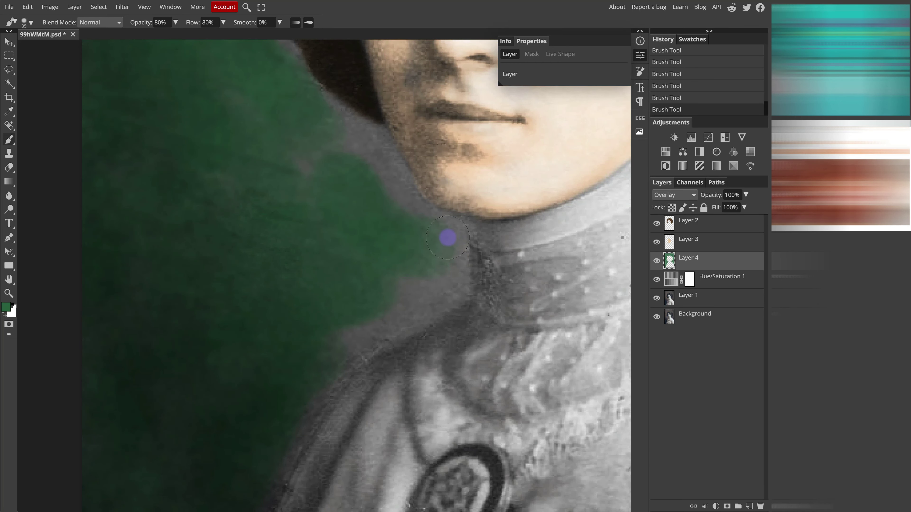
- Fill the remaining grey backdrop beside the collar, chin and lower left hair with green, using a smaller brush
mouse_move(448, 237)
left_mouse_down()
mouse_move(451, 268)
mouse_move(435, 303)
mouse_move(373, 323)
left_mouse_up()
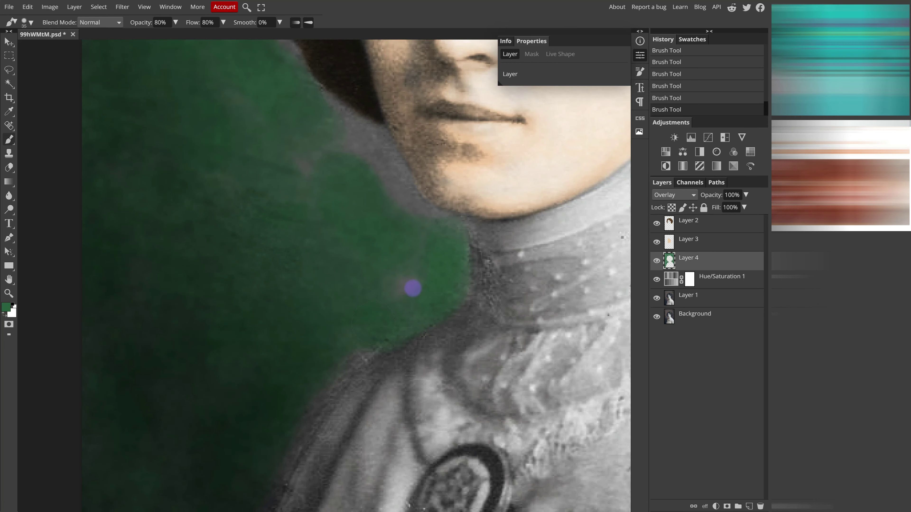
mouse_move(433, 220)
left_mouse_down()
mouse_move(473, 362)
mouse_move(433, 340)
mouse_move(409, 290)
left_mouse_up()
mouse_move(453, 348)
left_mouse_down()
mouse_move(407, 287)
mouse_move(367, 263)
left_mouse_up()
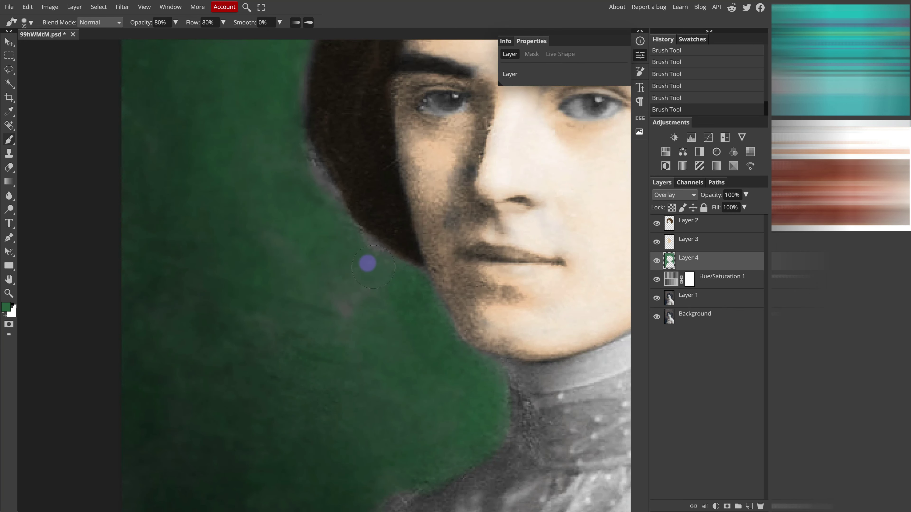
left_click(352, 311)
- Touch up the green along the hair's left contour, over the crown and down its upper right edge
left_click_drag(186, 218, 275, 303)
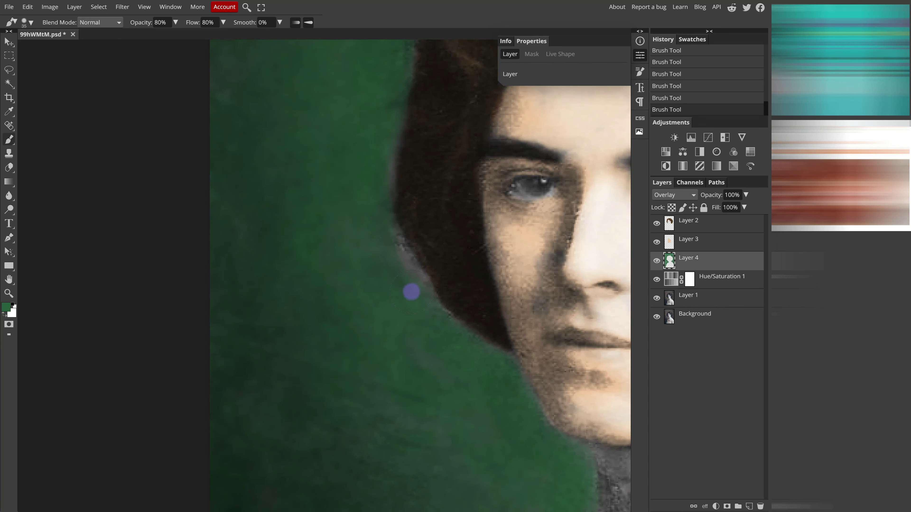
left_click_drag(411, 292, 417, 321)
left_click_drag(323, 206, 340, 321)
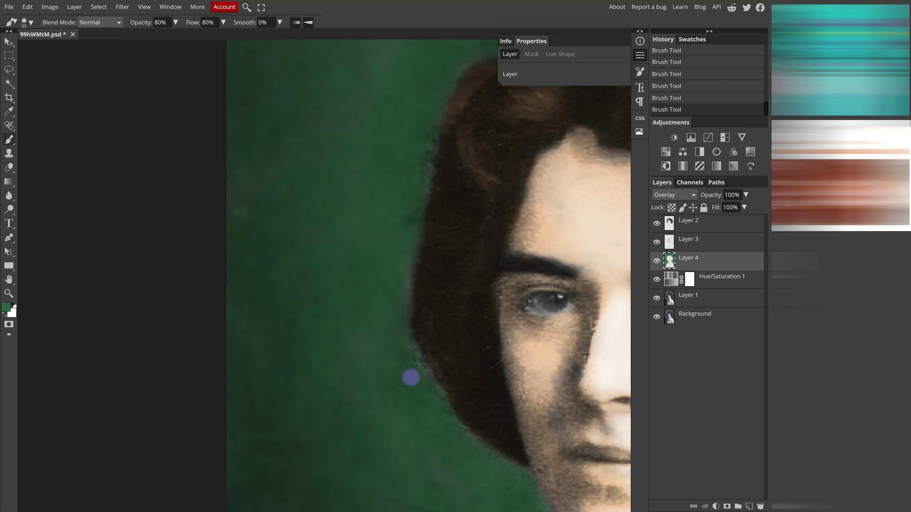
left_click_drag(380, 153, 333, 239)
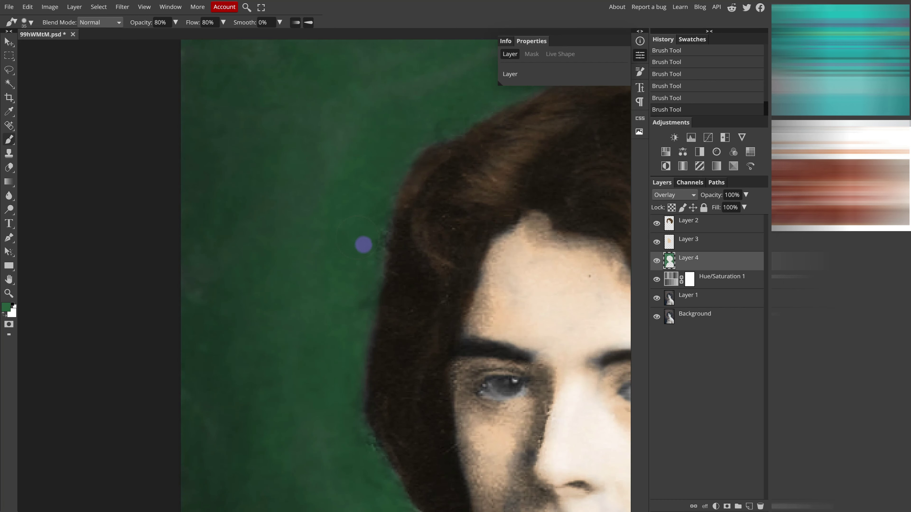
left_click_drag(403, 152, 337, 276)
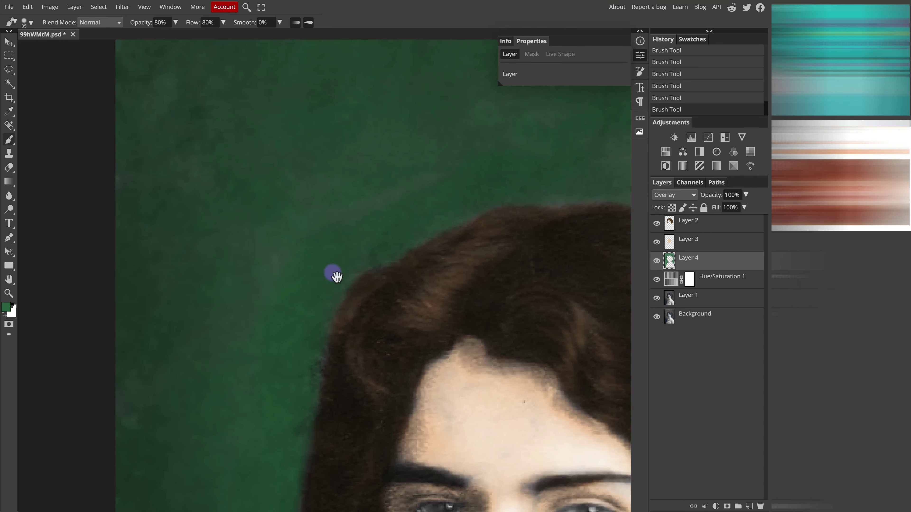
left_click_drag(362, 150, 175, 196)
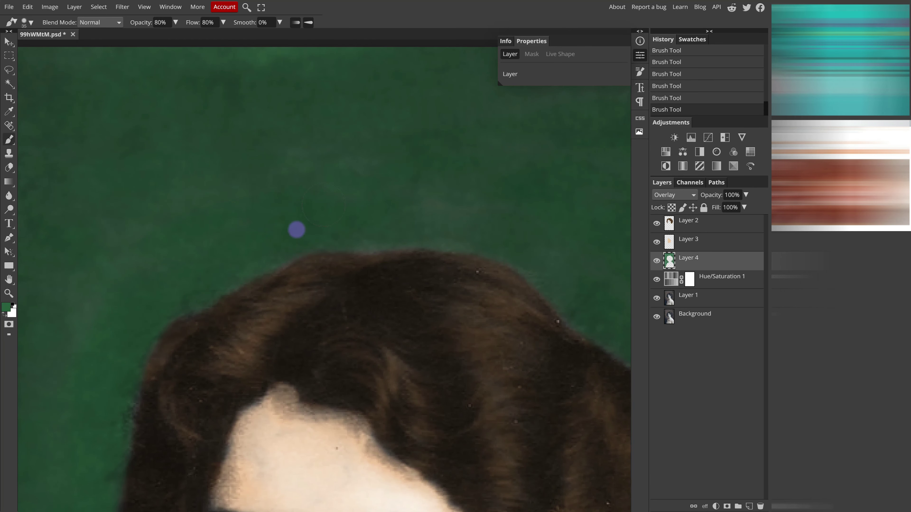
left_click_drag(510, 228, 330, 184)
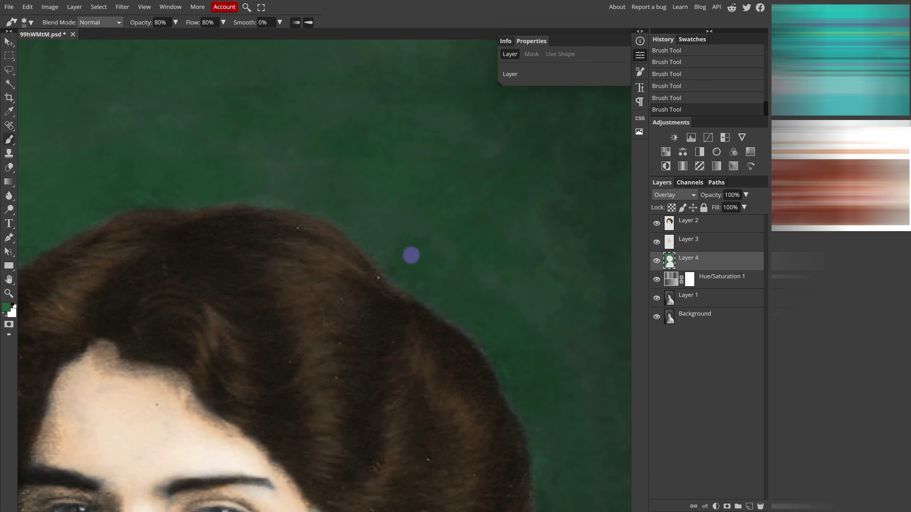
key("ctrl+0")
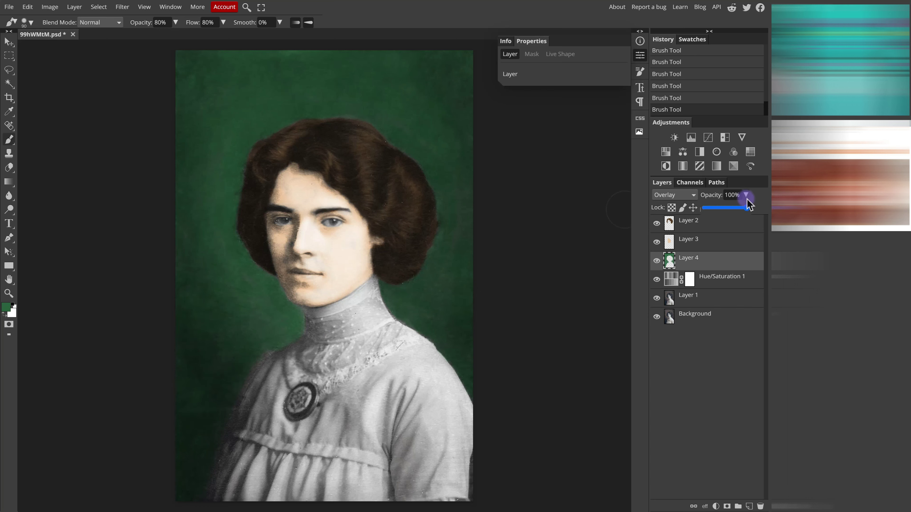
- Lower the green backdrop layer's opacity to 67% and apply a Gaussian Blur with a 0.1 px radius
left_click_drag(748, 205, 736, 212)
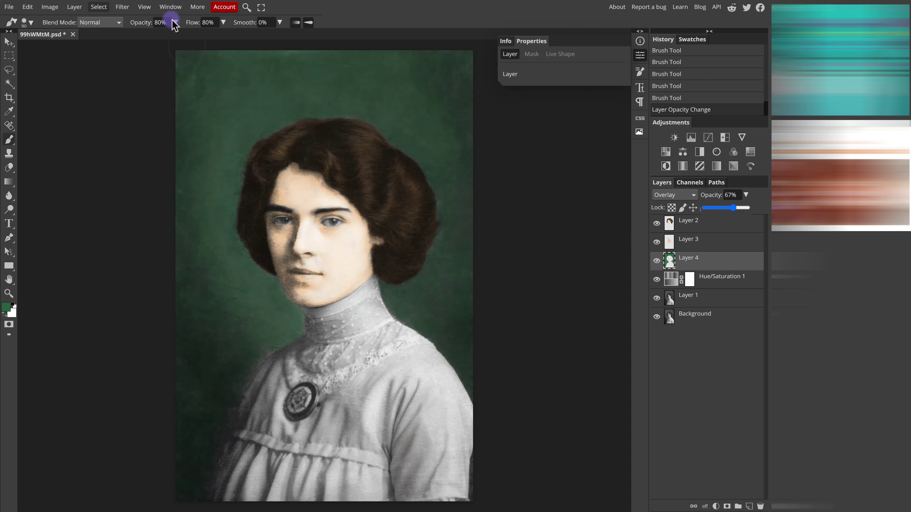
left_click(122, 7)
mouse_move(134, 94)
left_click(231, 150)
mouse_move(100, 106)
left_mouse_down()
mouse_move(67, 106)
mouse_move(169, 106)
mouse_move(87, 110)
left_mouse_up()
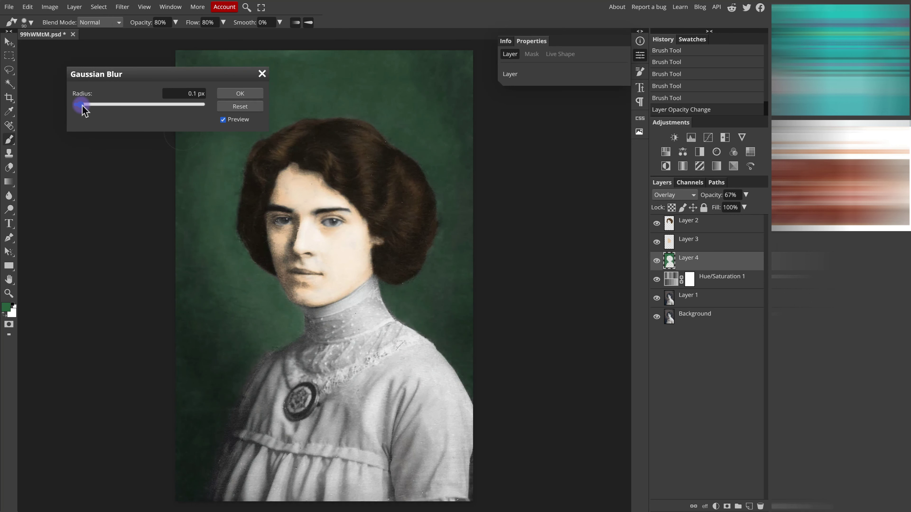
left_click(239, 93)
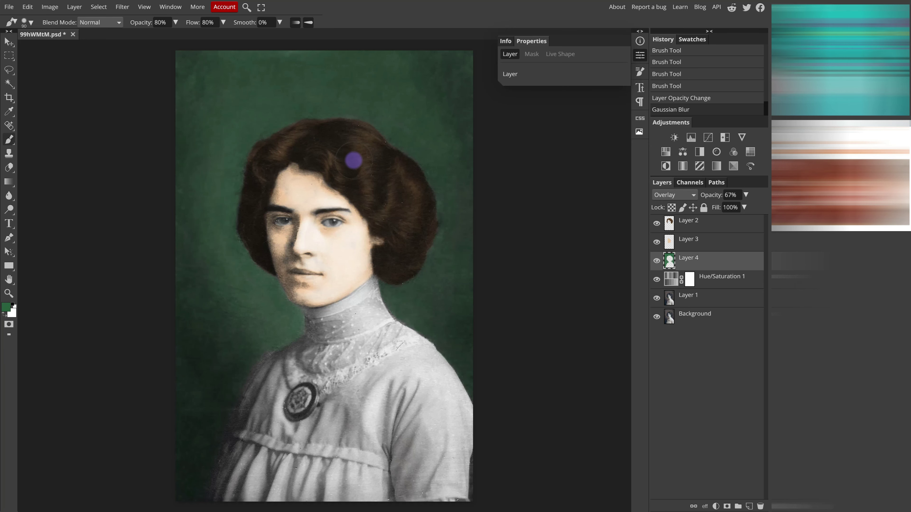
- Lower the skin colour layer's opacity to 71% and soften it with a Gaussian Blur
left_click(719, 241)
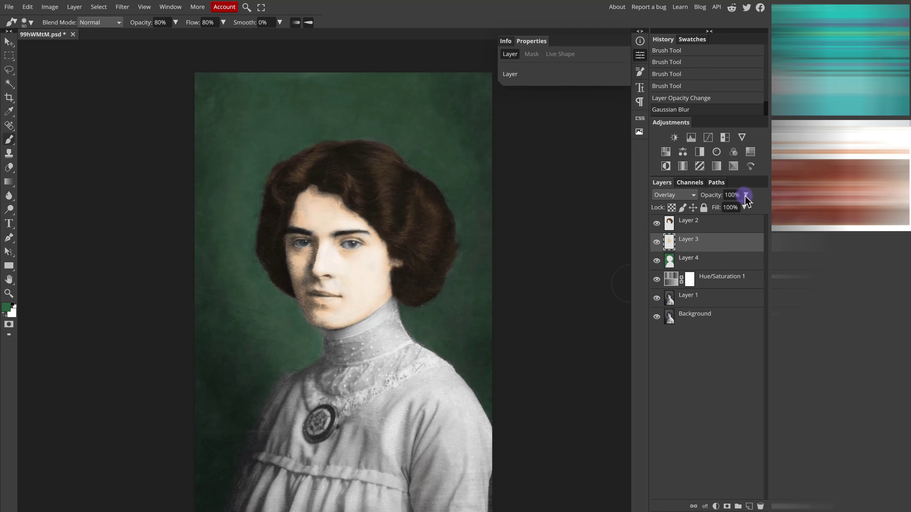
mouse_move(748, 211)
left_mouse_down()
mouse_move(688, 210)
mouse_move(750, 210)
mouse_move(728, 212)
mouse_move(737, 213)
left_mouse_up()
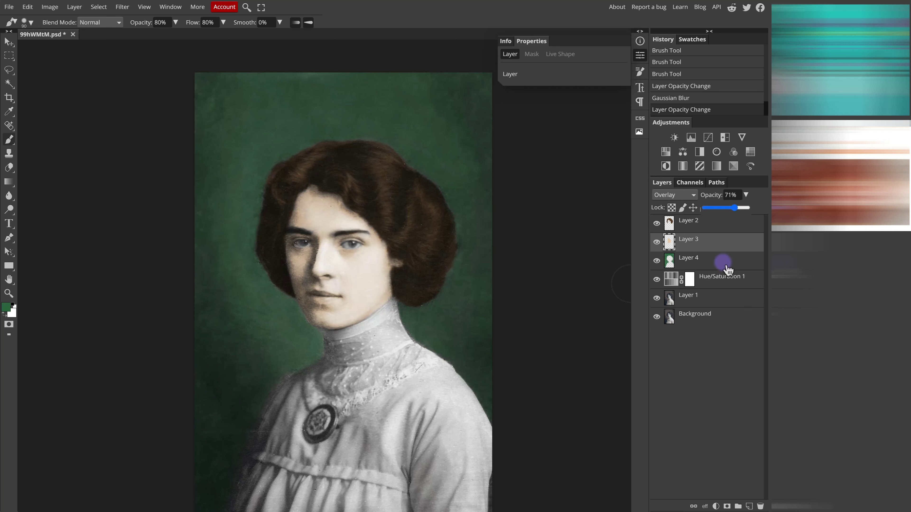
left_click(122, 11)
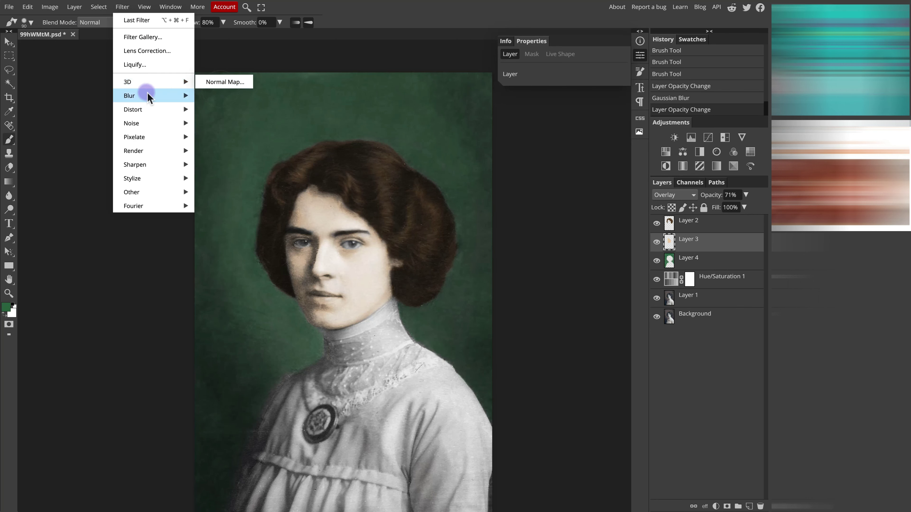
left_click(250, 152)
left_click_drag(112, 106, 83, 106)
left_click(239, 93)
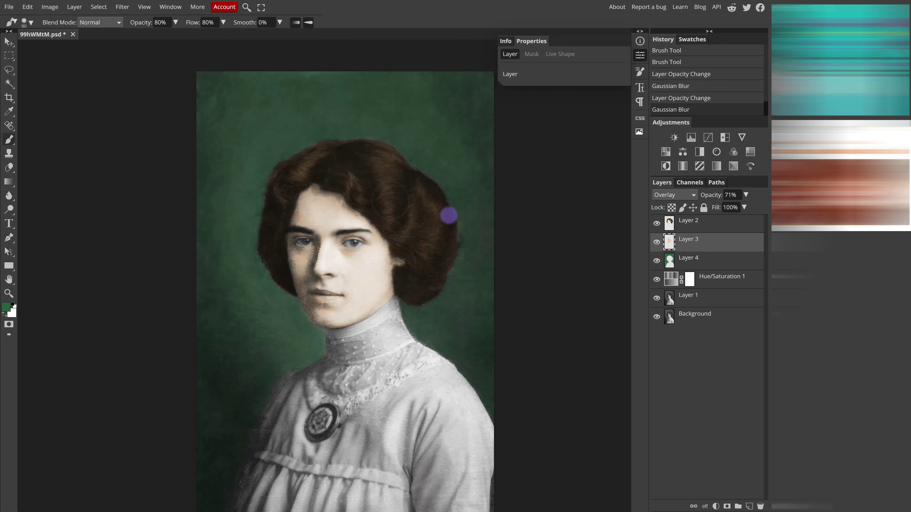
- Add a new layer directly above the green backdrop layer and choose light blue (5ad0eb) as the painting colour
left_click(724, 266)
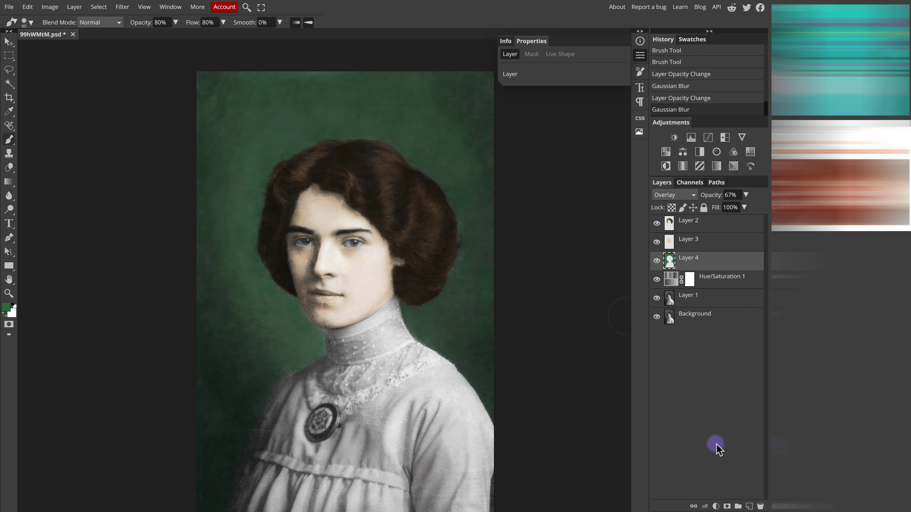
left_click(750, 506)
left_click(693, 261)
left_click(8, 308)
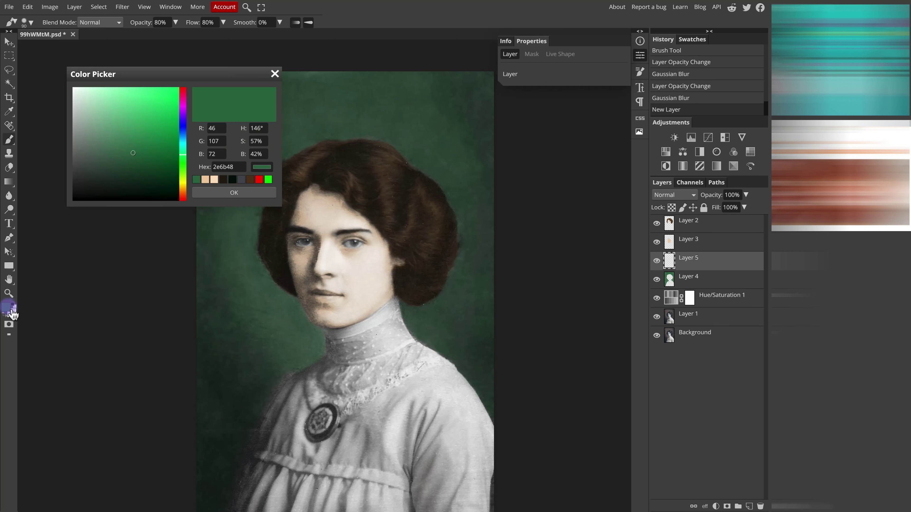
left_click_drag(182, 145, 182, 140)
left_click(136, 104)
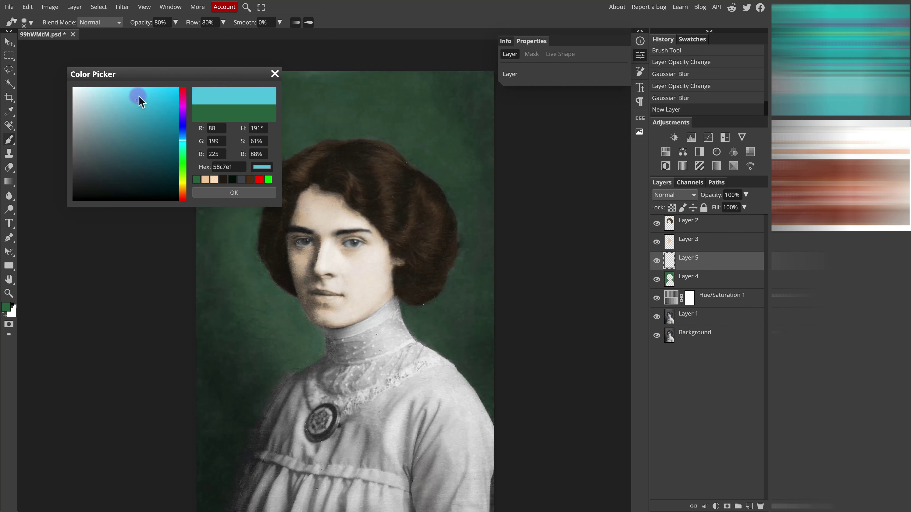
left_click(266, 194)
- Paint a light blue stroke down the dress beside the right sleeve and set the new layer's blend mode to Overlay
scroll(323, 201, "down", 5)
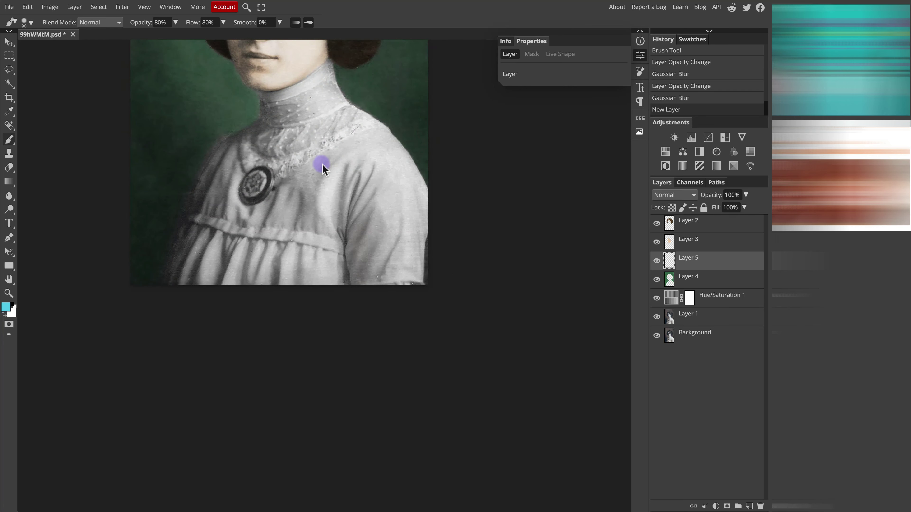
scroll(322, 164, "up", 2)
left_click_drag(322, 108, 376, 266)
left_click(674, 194)
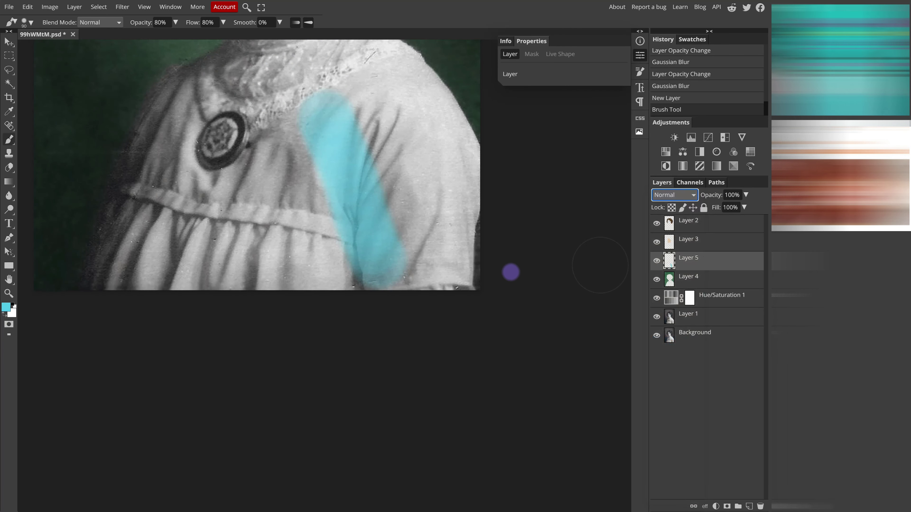
- Try painting the sleeve, bodice and skirt light blue with broad strokes, and undo those strokes
left_click_drag(377, 164, 442, 261)
mouse_move(438, 219)
left_mouse_down()
mouse_move(469, 323)
mouse_move(492, 308)
mouse_move(520, 369)
mouse_move(357, 359)
mouse_move(380, 279)
mouse_move(373, 246)
mouse_move(341, 247)
mouse_move(325, 232)
mouse_move(297, 280)
mouse_move(228, 285)
mouse_move(326, 319)
mouse_move(490, 348)
left_mouse_up()
scroll(372, 246, "up", 1)
key("bracketleft")
key("bracketleft")
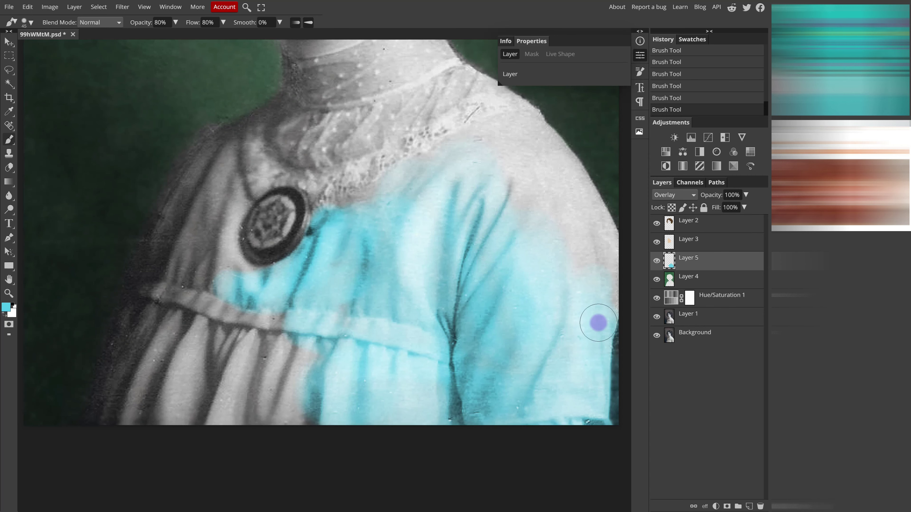
key("ctrl+z")
key("ctrl+z")
key("ctrl+z")
key("ctrl+z")
key("ctrl+z")
key("ctrl+z")
key("ctrl+z")
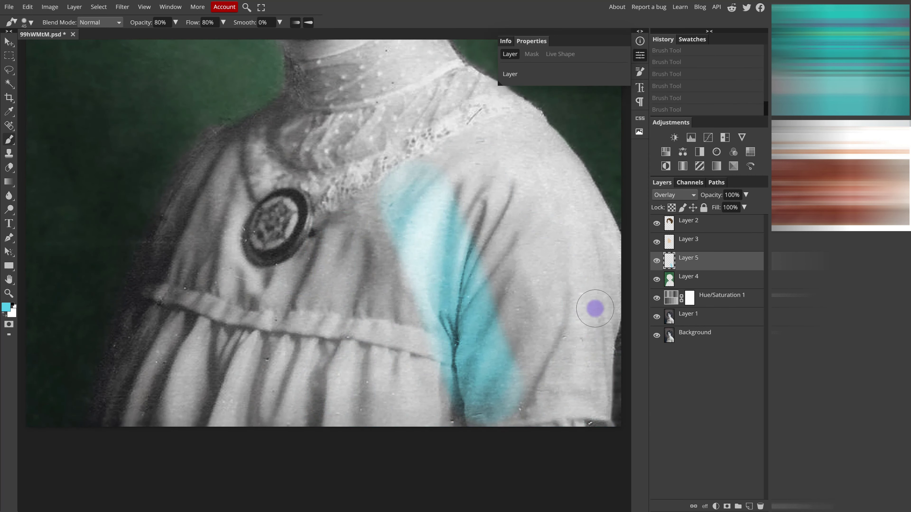
- Paint the right sleeve's lower part and outer edge light blue up over the shoulder, reducing the brush size near the contour
mouse_move(596, 307)
left_mouse_down()
mouse_move(608, 311)
mouse_move(587, 417)
mouse_move(551, 402)
mouse_move(520, 409)
mouse_move(575, 326)
left_mouse_up()
mouse_move(593, 228)
left_mouse_down()
mouse_move(608, 265)
mouse_move(601, 302)
left_mouse_up()
left_click_drag(487, 152, 486, 220)
key("bracketleft")
key("bracketleft")
key("bracketleft")
mouse_move(469, 148)
left_mouse_down()
mouse_move(488, 152)
mouse_move(546, 204)
mouse_move(606, 306)
left_mouse_up()
- Paint light blue along the high collar's upper edge and right contour with a fine brush
left_click_drag(370, 117, 415, 235)
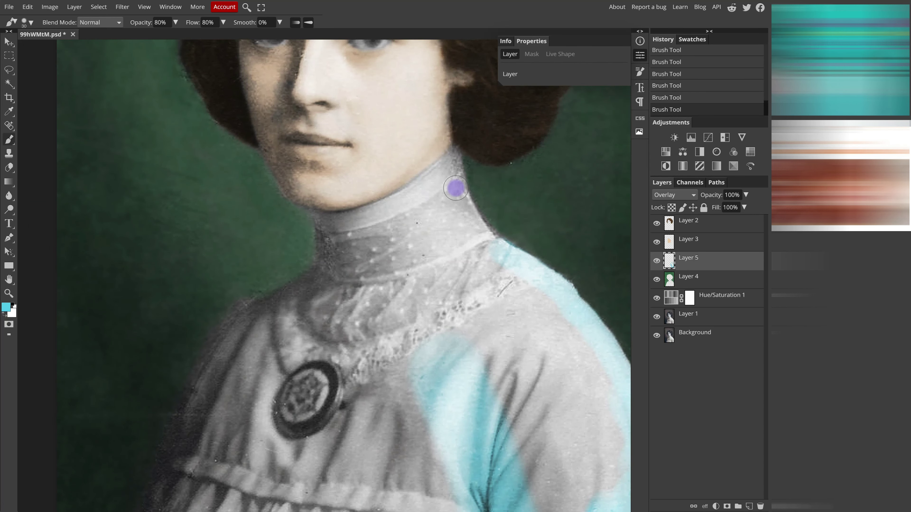
key("ctrl+plus")
left_click_drag(504, 199, 395, 134)
mouse_move(392, 47)
left_mouse_down()
mouse_move(413, 107)
mouse_move(362, 130)
left_mouse_up()
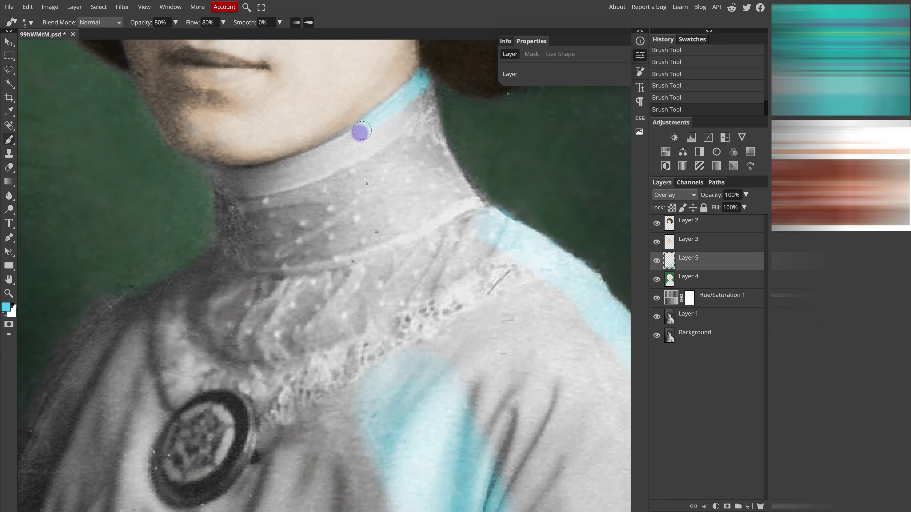
mouse_move(429, 99)
left_mouse_down()
mouse_move(423, 127)
mouse_move(492, 209)
mouse_move(448, 192)
left_mouse_up()
key("ctrl+z")
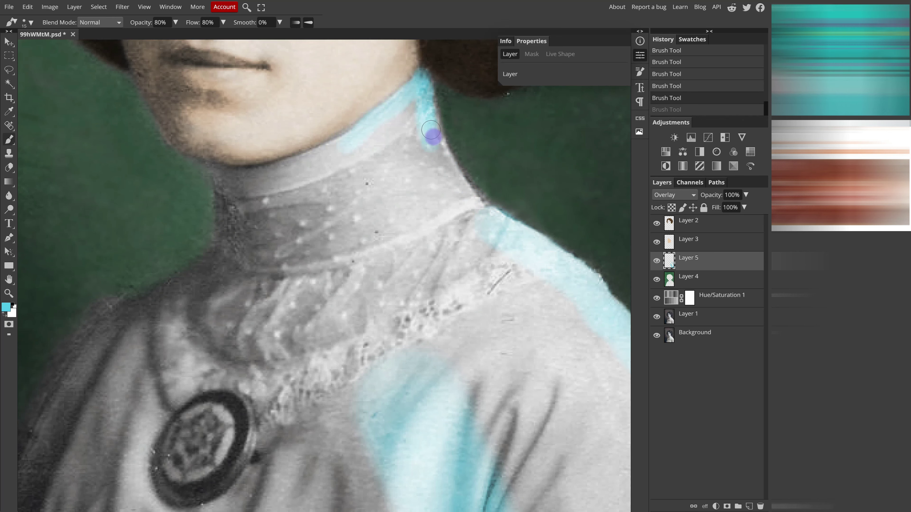
mouse_move(430, 130)
left_mouse_down()
mouse_move(453, 177)
mouse_move(489, 215)
mouse_move(422, 167)
mouse_move(413, 131)
mouse_move(433, 152)
mouse_move(378, 177)
mouse_move(328, 160)
mouse_move(277, 183)
left_mouse_up()
- Fill the rest of the collar with light blue, from its shaded left edge down towards the lace yoke
key("]")
key("]")
key("]")
key("bracketright")
key("bracketleft")
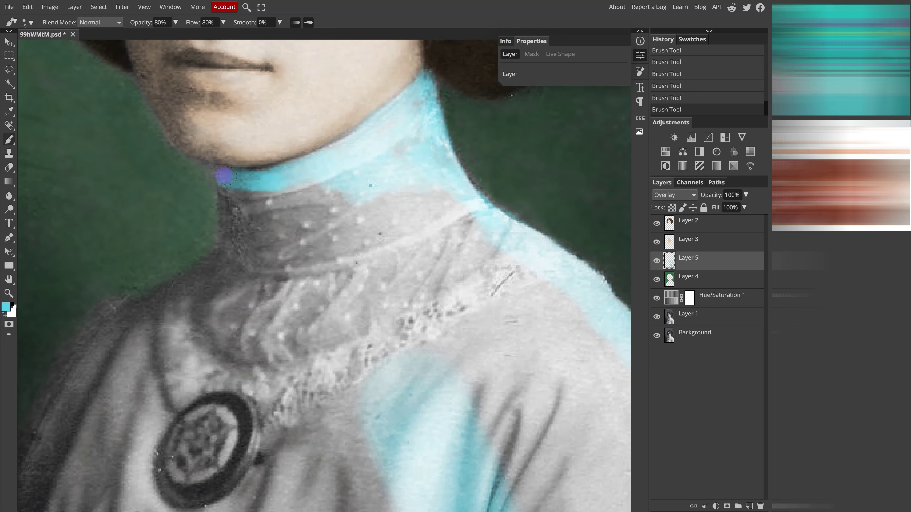
left_click_drag(224, 194, 242, 268)
key("bracketright")
key("bracketright")
key("bracketright")
mouse_move(257, 212)
left_mouse_down()
mouse_move(290, 202)
mouse_move(240, 204)
mouse_move(413, 204)
mouse_move(260, 237)
mouse_move(470, 236)
mouse_move(372, 265)
mouse_move(397, 320)
mouse_move(346, 286)
left_mouse_up()
- Fill the right sleeve, shoulder and lace trim with light blue, using a larger brush
scroll(342, 281, "down", 3)
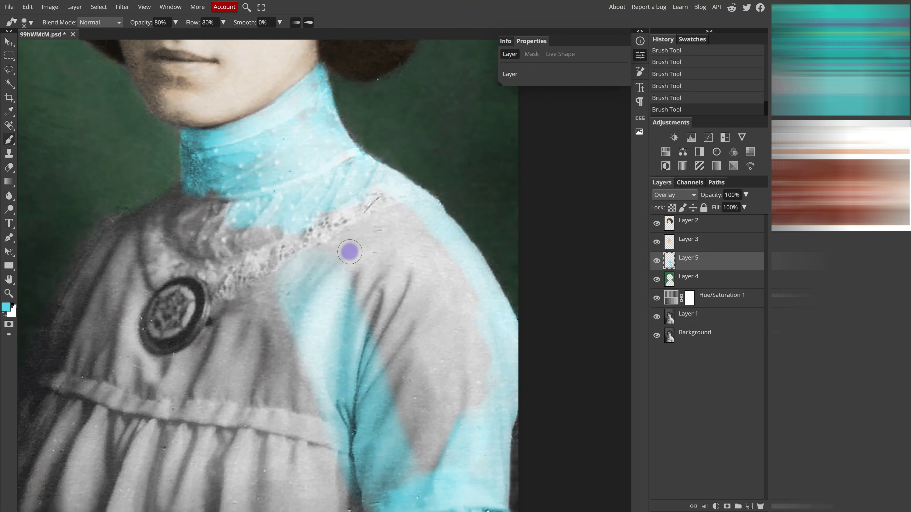
key("bracketright")
key("bracketright")
mouse_move(330, 234)
left_mouse_down()
mouse_move(383, 204)
mouse_move(421, 250)
mouse_move(374, 246)
mouse_move(452, 277)
mouse_move(470, 383)
left_mouse_up()
mouse_move(431, 452)
left_mouse_down()
mouse_move(357, 299)
mouse_move(388, 298)
mouse_move(424, 399)
mouse_move(438, 372)
mouse_move(403, 387)
mouse_move(272, 238)
mouse_move(266, 292)
mouse_move(333, 261)
mouse_move(308, 258)
left_mouse_up()
left_click_drag(472, 458, 544, 321)
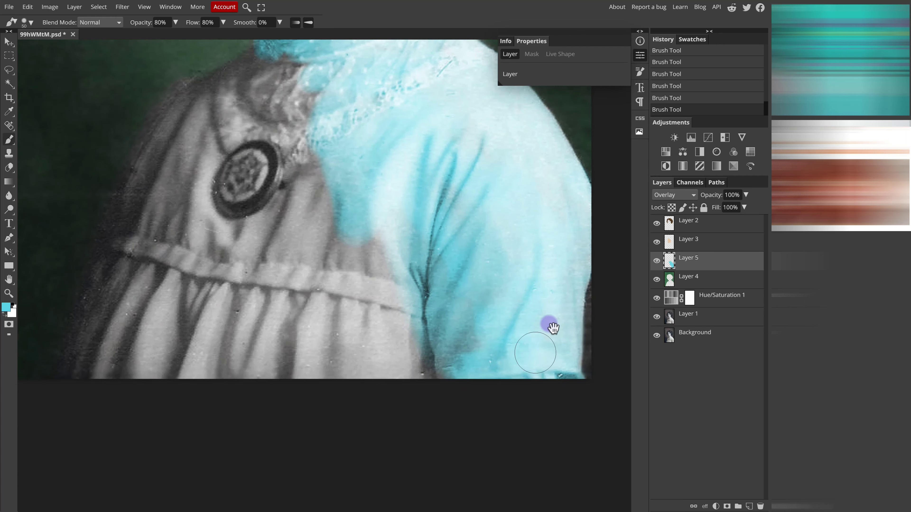
- Paint the bodice centre, waistband and gathered skirt light blue out to the dress's left edge
mouse_move(373, 298)
left_mouse_down()
mouse_move(362, 290)
mouse_move(379, 298)
mouse_move(422, 361)
mouse_move(335, 332)
mouse_move(316, 179)
mouse_move(276, 262)
mouse_move(293, 298)
mouse_move(258, 307)
mouse_move(381, 358)
mouse_move(225, 341)
mouse_move(435, 344)
left_mouse_up()
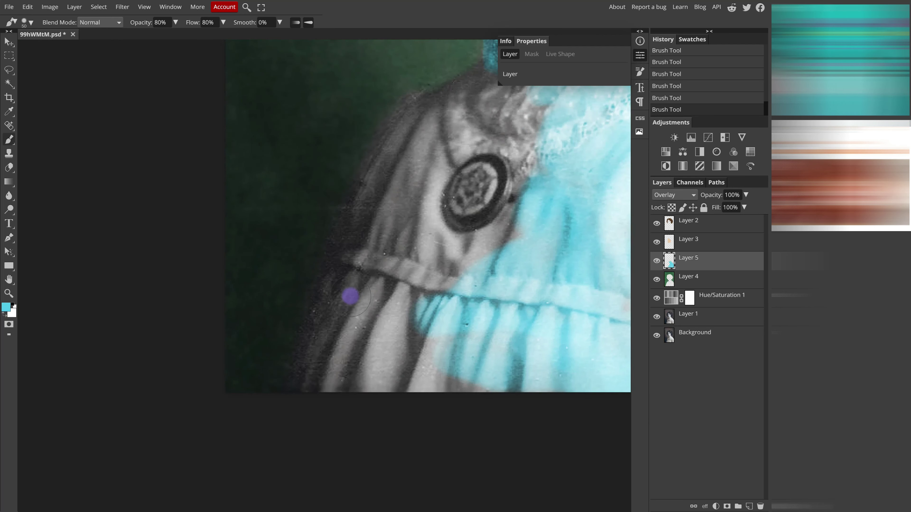
mouse_move(315, 356)
left_mouse_down()
mouse_move(294, 400)
mouse_move(377, 296)
mouse_move(441, 329)
mouse_move(401, 373)
mouse_move(372, 356)
mouse_move(363, 366)
mouse_move(369, 384)
mouse_move(502, 333)
left_mouse_up()
mouse_move(388, 205)
left_mouse_down()
mouse_move(362, 284)
mouse_move(317, 326)
mouse_move(370, 283)
left_mouse_up()
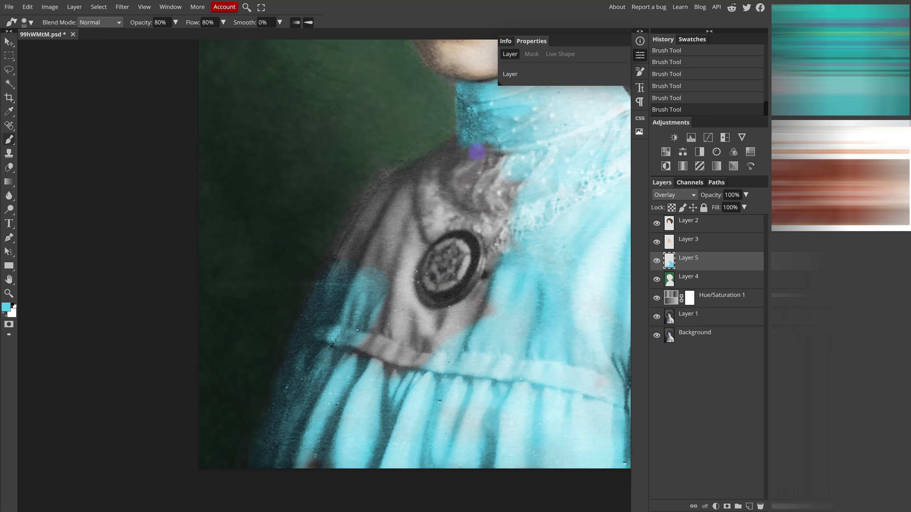
- Fill the left shoulder, yoke and fabric around the brooch with light blue, keeping the brooch unpainted
mouse_move(477, 152)
left_mouse_down()
mouse_move(399, 186)
mouse_move(368, 240)
mouse_move(392, 186)
mouse_move(349, 274)
mouse_move(365, 225)
mouse_move(531, 164)
mouse_move(514, 188)
mouse_move(539, 222)
mouse_move(532, 239)
mouse_move(562, 213)
mouse_move(547, 226)
mouse_move(520, 194)
mouse_move(469, 185)
mouse_move(517, 193)
mouse_move(492, 191)
mouse_move(465, 207)
mouse_move(422, 237)
mouse_move(407, 262)
mouse_move(434, 231)
mouse_move(414, 256)
mouse_move(434, 222)
left_mouse_up()
key("ctrl+plus")
key("bracketleft")
mouse_move(490, 195)
left_mouse_down()
mouse_move(532, 198)
mouse_move(562, 246)
mouse_move(549, 261)
mouse_move(550, 240)
mouse_move(533, 317)
mouse_move(544, 289)
mouse_move(508, 333)
mouse_move(534, 306)
mouse_move(480, 348)
mouse_move(409, 243)
left_mouse_up()
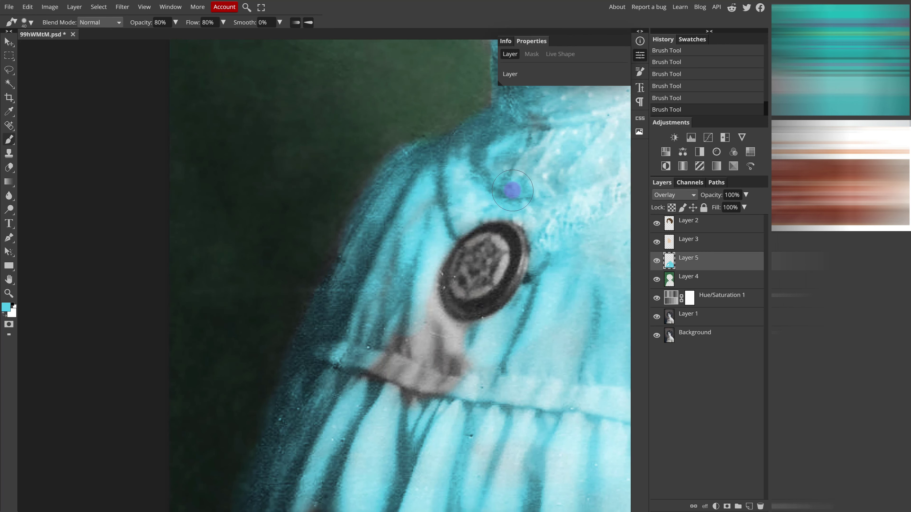
mouse_move(497, 339)
left_mouse_down()
mouse_move(442, 338)
mouse_move(408, 291)
mouse_move(495, 367)
mouse_move(392, 323)
mouse_move(463, 379)
mouse_move(393, 364)
mouse_move(408, 392)
mouse_move(458, 407)
left_mouse_up()
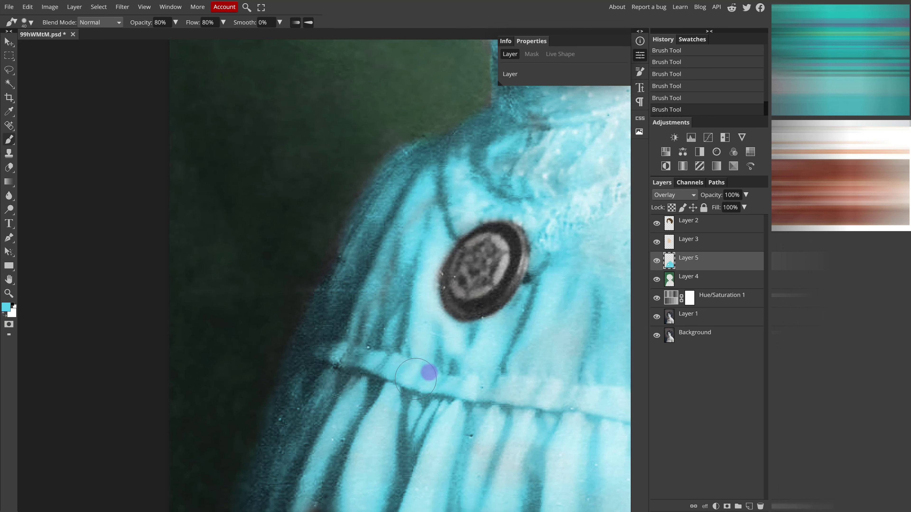
- Touch up the light blue on the lower skirt, waistband and right sleeve where grey still shows
mouse_move(628, 216)
left_mouse_down()
mouse_move(437, 254)
mouse_move(429, 346)
left_mouse_up()
scroll(368, 181, "down", 5)
scroll(368, 181, "right", 3)
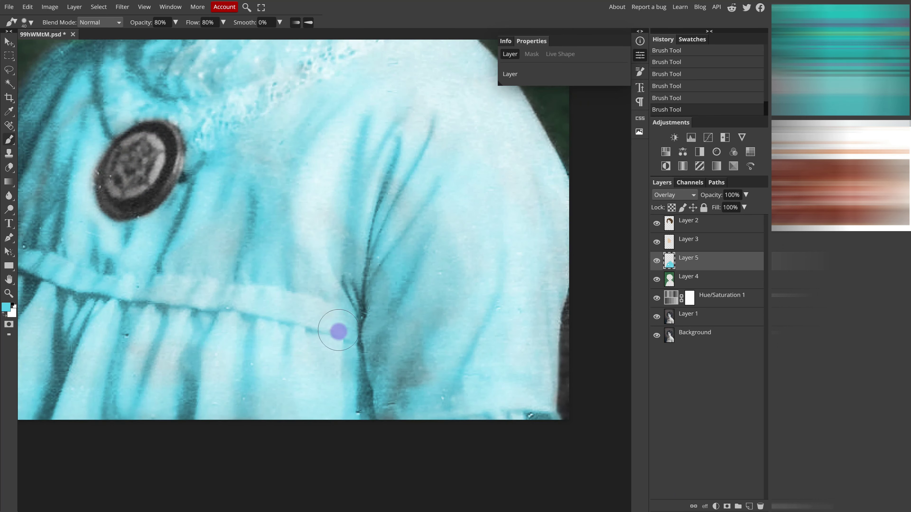
mouse_move(339, 330)
left_mouse_down()
mouse_move(414, 383)
mouse_move(397, 421)
left_mouse_up()
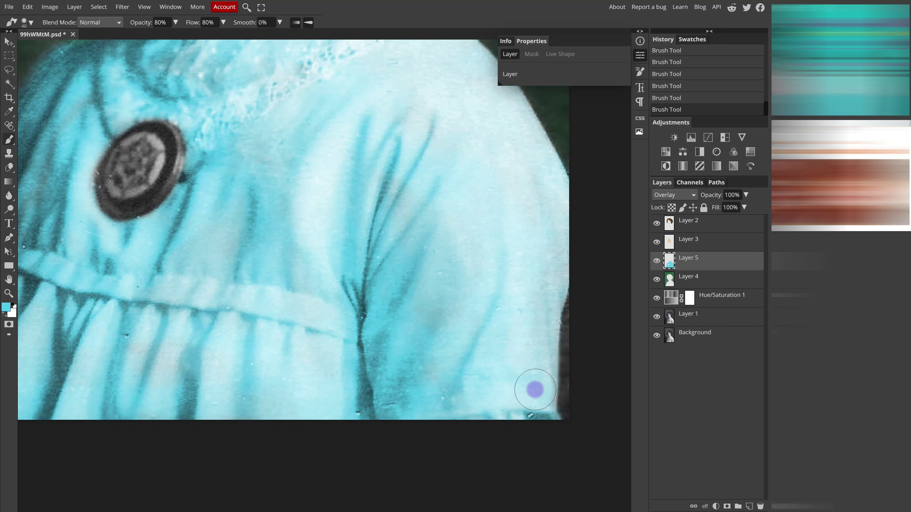
left_click_drag(316, 339, 627, 327)
left_click_drag(628, 357, 418, 347)
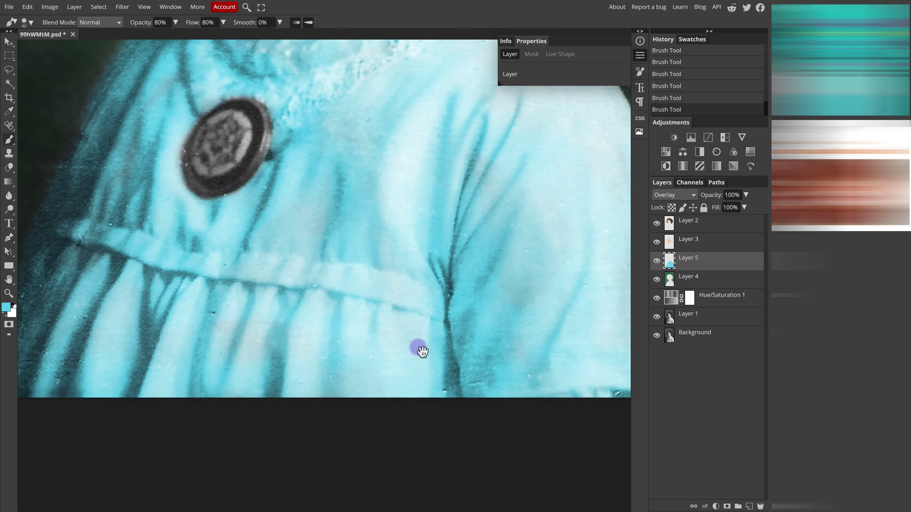
- Change the painting colour to pale yellow
scroll(422, 351, "up", 5)
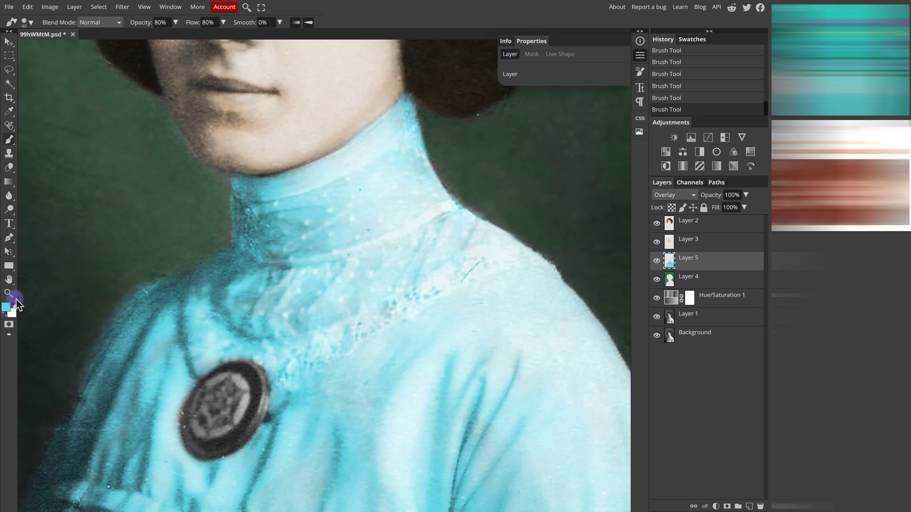
left_click(6, 307)
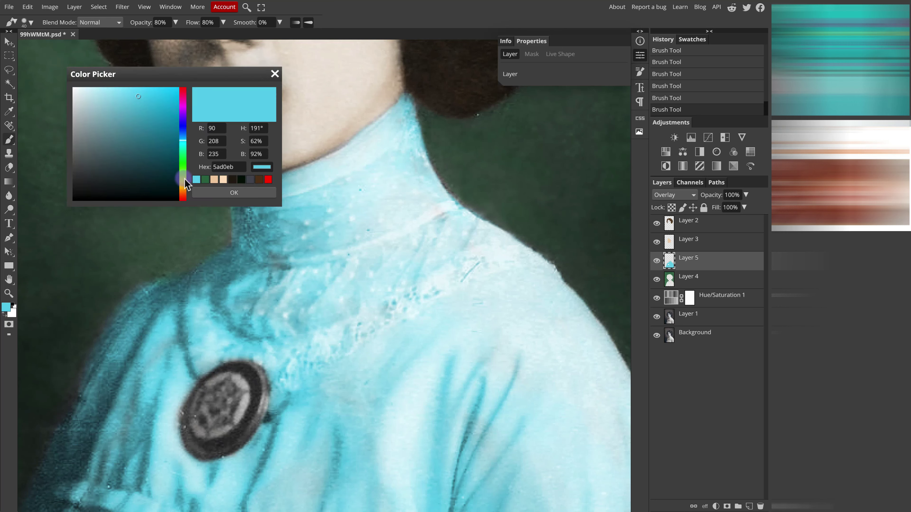
left_click(114, 93)
left_click(184, 186)
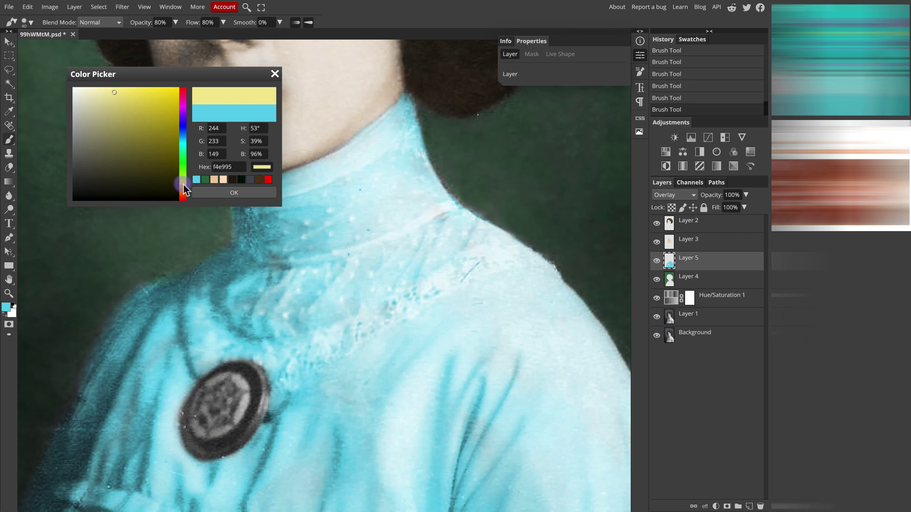
left_click(234, 192)
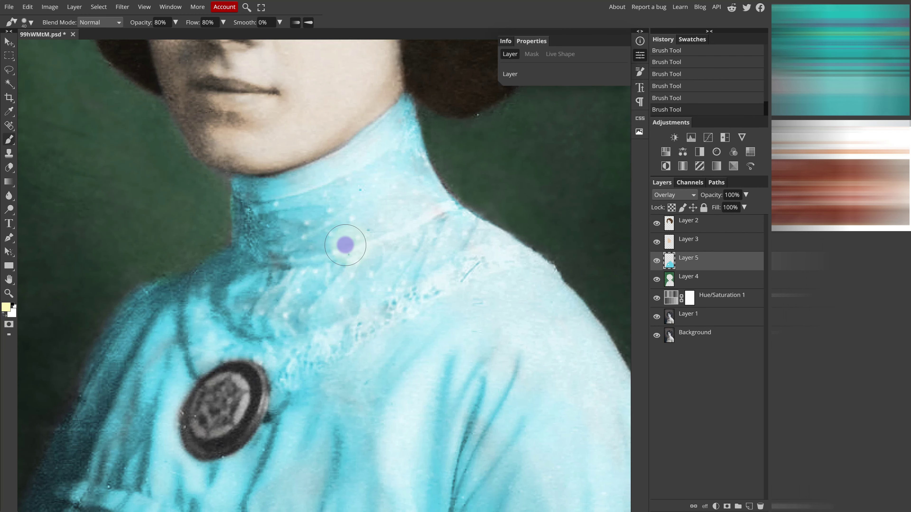
- Dab pale yellow on the collar and tint the brooch with the same colour
left_click_drag(345, 245, 335, 254)
scroll(250, 402, "up", 1)
mouse_move(229, 416)
left_mouse_down()
mouse_move(210, 431)
mouse_move(235, 417)
mouse_move(238, 396)
mouse_move(226, 392)
mouse_move(206, 403)
mouse_move(194, 446)
mouse_move(237, 422)
mouse_move(242, 411)
mouse_move(233, 395)
left_mouse_up()
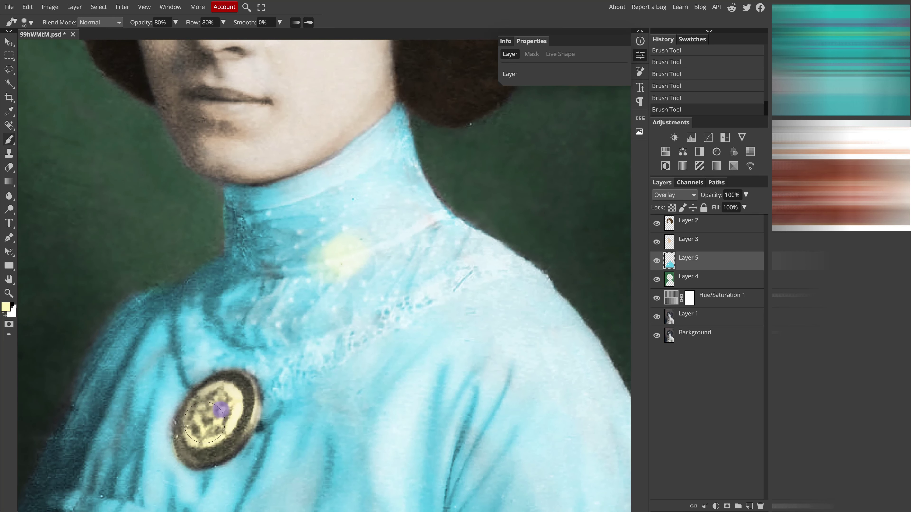
- Outline the lace yoke in pale yellow from the right shoulder to the brooch and up its left side, using a smaller brush
scroll(326, 316, "up", 2)
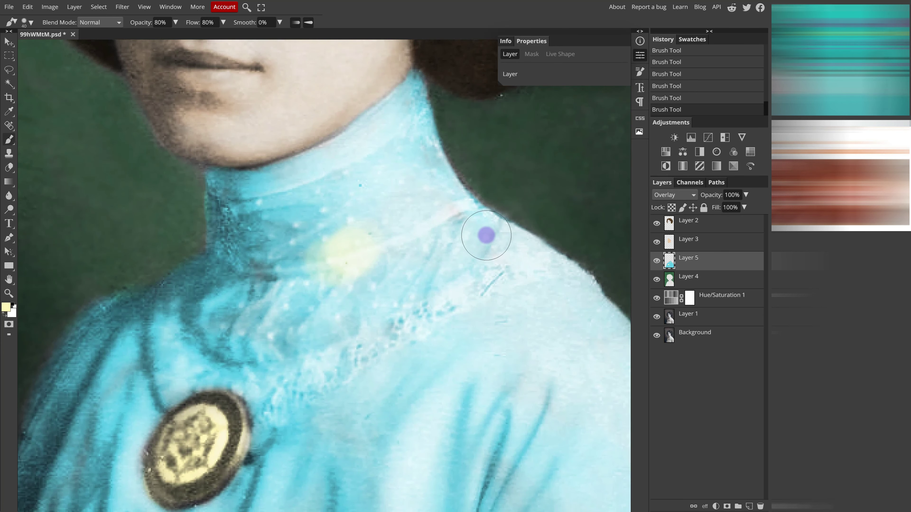
scroll(502, 241, "right", 1)
key("[")
key("[")
key("[")
key("[")
key("[")
mouse_move(553, 264)
left_mouse_down()
mouse_move(500, 231)
mouse_move(514, 271)
mouse_move(543, 266)
mouse_move(510, 265)
mouse_move(462, 287)
mouse_move(521, 254)
mouse_move(446, 234)
mouse_move(463, 290)
mouse_move(264, 414)
mouse_move(252, 398)
mouse_move(214, 386)
mouse_move(188, 390)
mouse_move(170, 406)
mouse_move(164, 321)
left_mouse_up()
- Fill the lace yoke with pale yellow and continue the colour up the collar's left edge with an enlarged brush
key("bracketright")
key("bracketright")
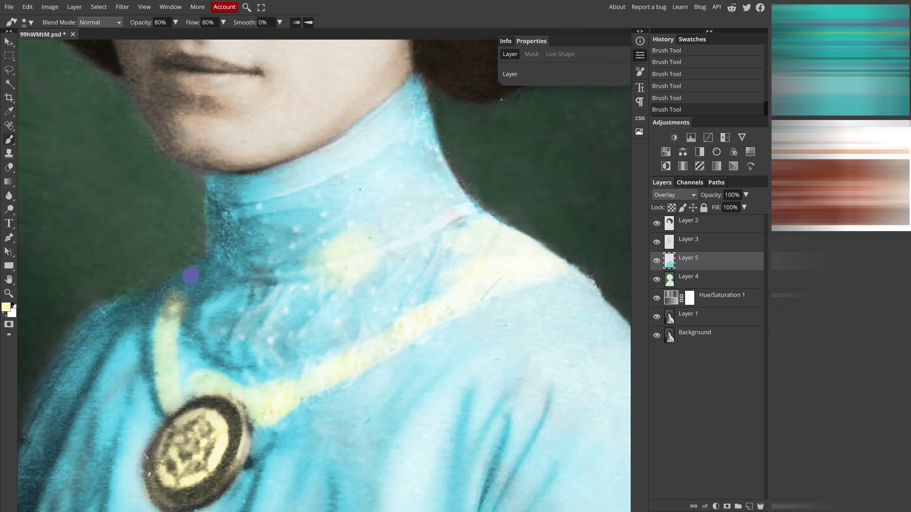
mouse_move(189, 268)
left_mouse_down()
mouse_move(231, 267)
mouse_move(191, 304)
mouse_move(250, 293)
mouse_move(208, 304)
mouse_move(190, 345)
mouse_move(192, 391)
mouse_move(254, 315)
mouse_move(238, 321)
mouse_move(287, 290)
mouse_move(242, 368)
mouse_move(314, 337)
mouse_move(305, 325)
mouse_move(261, 383)
mouse_move(361, 327)
mouse_move(294, 360)
mouse_move(431, 274)
mouse_move(447, 249)
mouse_move(405, 263)
mouse_move(391, 286)
mouse_move(347, 276)
mouse_move(414, 144)
mouse_move(403, 134)
mouse_move(345, 237)
mouse_move(313, 247)
mouse_move(217, 177)
left_mouse_up()
- Outline the collar's right contour and upper edge under the jaw in pale yellow, using a finer brush
scroll(211, 181, "right", 1)
key("bracketleft")
key("bracketleft")
key("bracketleft")
key("bracketleft")
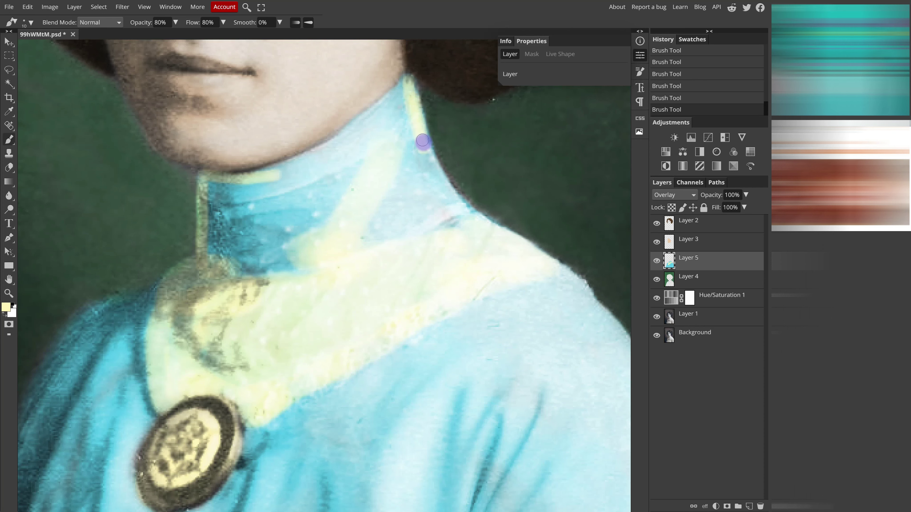
left_click_drag(435, 163, 437, 174)
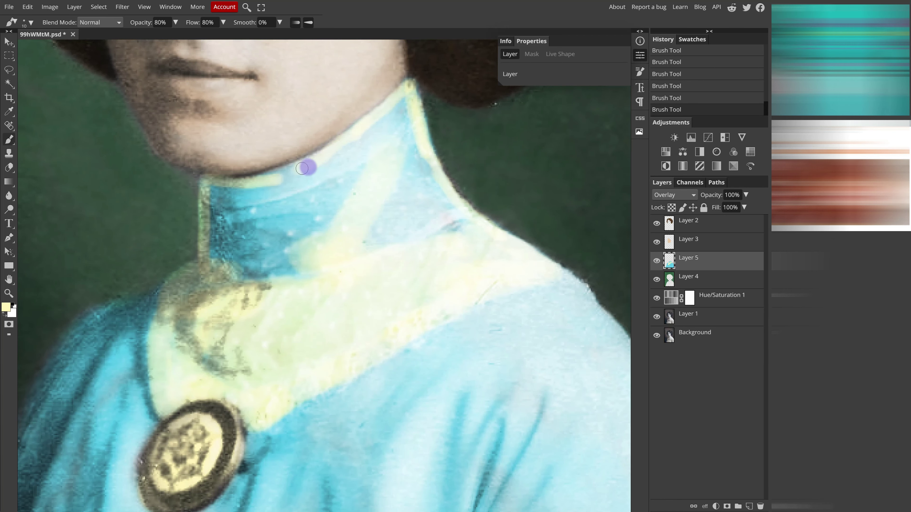
- Fill the high collar and the remaining blue patches on the neck with pale yellow, using a larger brush
key("]")
key("]")
key("]")
mouse_move(329, 186)
left_mouse_down()
mouse_move(253, 216)
mouse_move(241, 208)
mouse_move(243, 192)
mouse_move(216, 200)
mouse_move(219, 220)
mouse_move(278, 192)
mouse_move(217, 275)
left_mouse_up()
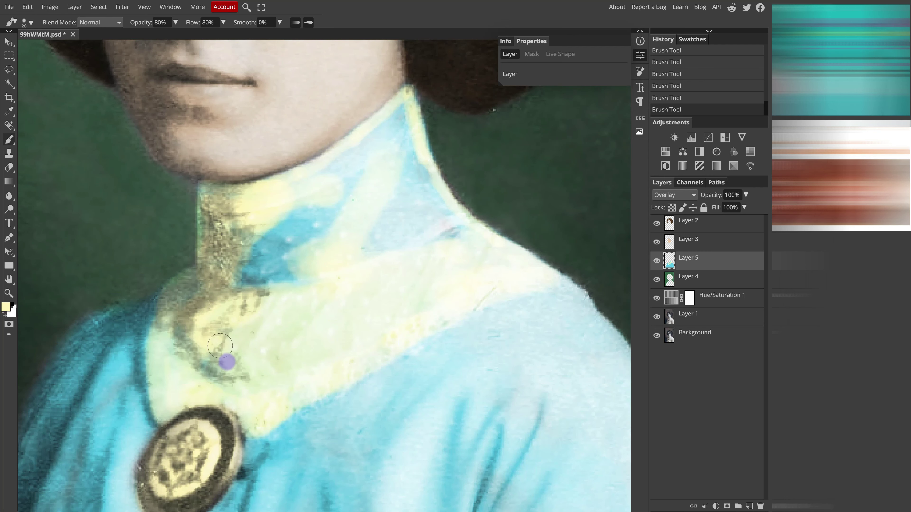
scroll(305, 301, "up", 3)
mouse_move(369, 203)
left_mouse_down()
mouse_move(394, 181)
mouse_move(351, 223)
mouse_move(326, 231)
mouse_move(388, 210)
mouse_move(391, 198)
mouse_move(408, 250)
mouse_move(407, 235)
mouse_move(435, 286)
mouse_move(363, 316)
mouse_move(390, 253)
mouse_move(379, 262)
mouse_move(428, 275)
mouse_move(288, 253)
mouse_move(339, 252)
mouse_move(297, 247)
mouse_move(323, 237)
mouse_move(290, 263)
mouse_move(414, 234)
left_mouse_up()
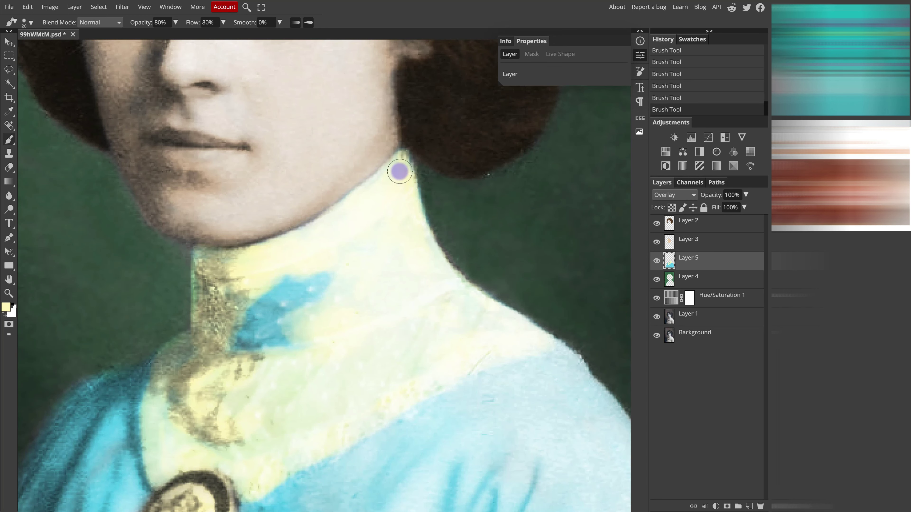
mouse_move(203, 262)
left_mouse_down()
mouse_move(228, 283)
mouse_move(303, 285)
mouse_move(289, 283)
mouse_move(262, 319)
mouse_move(300, 329)
mouse_move(274, 355)
mouse_move(220, 341)
mouse_move(319, 291)
mouse_move(338, 269)
mouse_move(358, 310)
mouse_move(350, 293)
mouse_move(315, 305)
mouse_move(273, 347)
mouse_move(285, 332)
left_mouse_up()
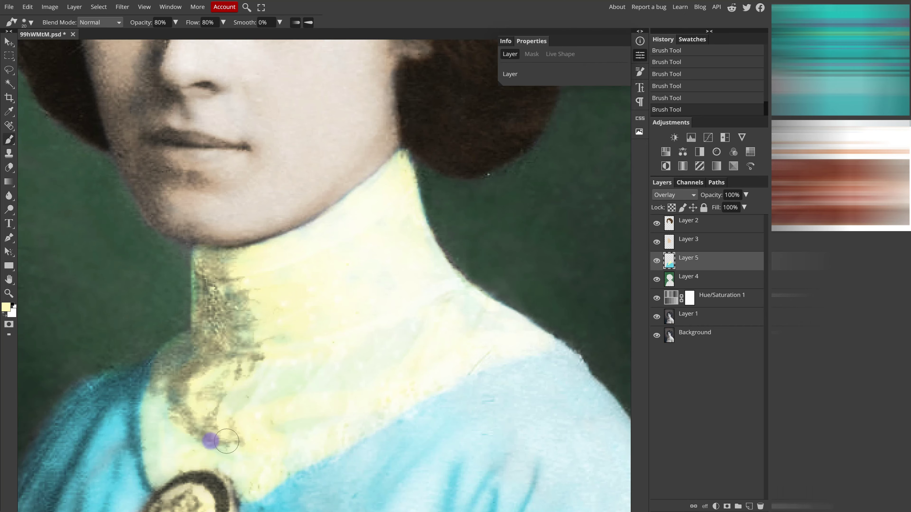
mouse_move(266, 402)
left_mouse_down()
mouse_move(297, 343)
mouse_move(319, 330)
mouse_move(268, 350)
mouse_move(325, 356)
mouse_move(348, 340)
mouse_move(257, 368)
mouse_move(298, 295)
mouse_move(290, 329)
left_mouse_up()
key("]")
- Choose the orange-tan colour #f1c47d and paint over the brooch's centre with it
key("ctrl+0")
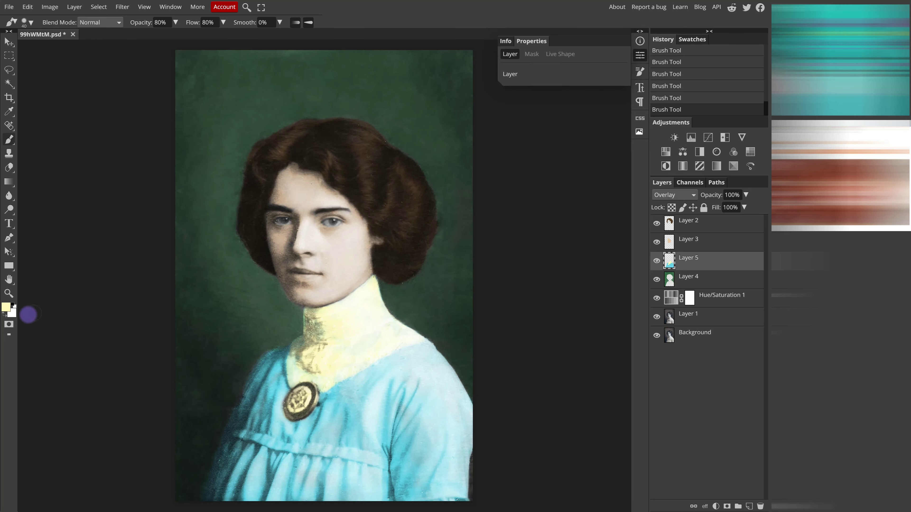
left_click(6, 307)
left_click(183, 189)
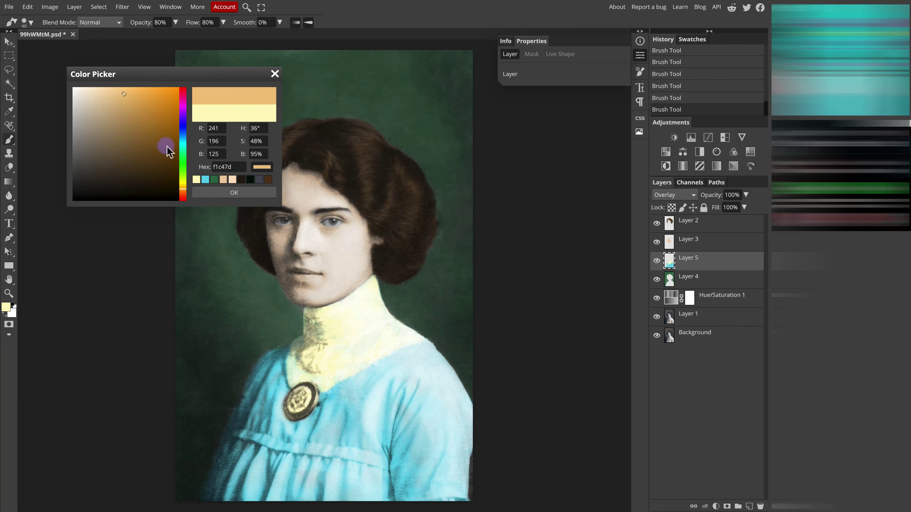
left_click(237, 194)
scroll(305, 395, "up", 5)
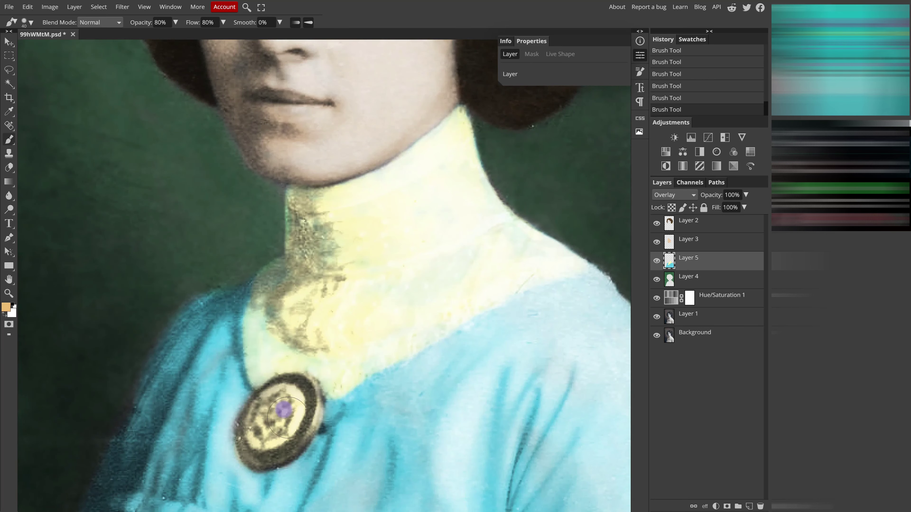
left_click_drag(286, 411, 266, 424)
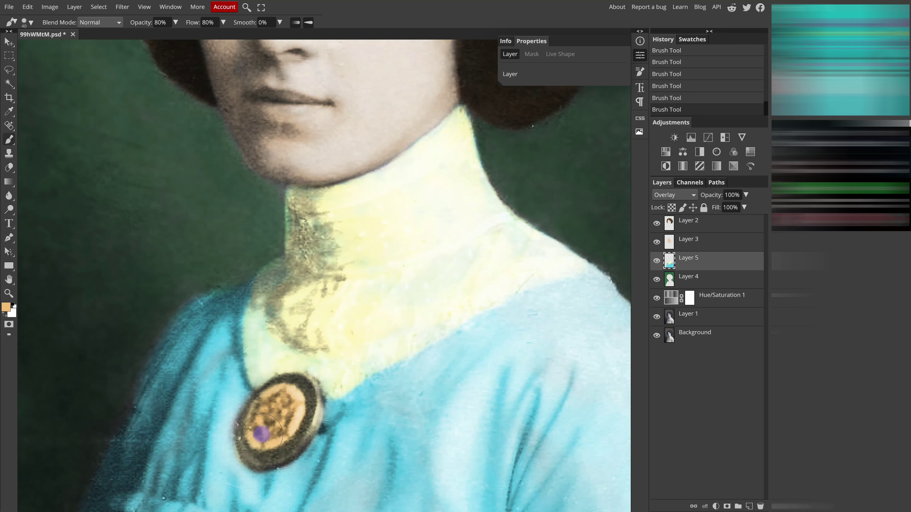
- Lower the clothing layer's opacity to 40% and soften it with a Gaussian Blur of 1.6 px
key("ctrl+0")
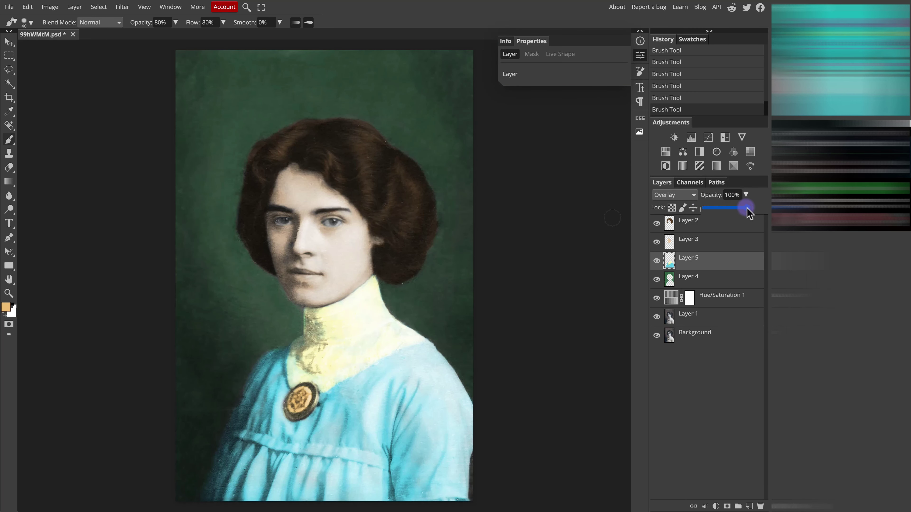
left_click_drag(749, 212, 721, 212)
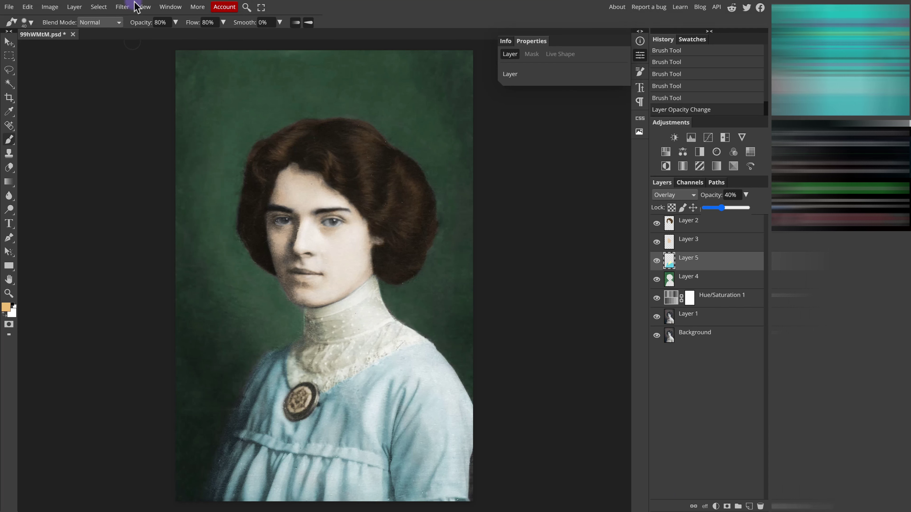
left_click(127, 14)
mouse_move(148, 95)
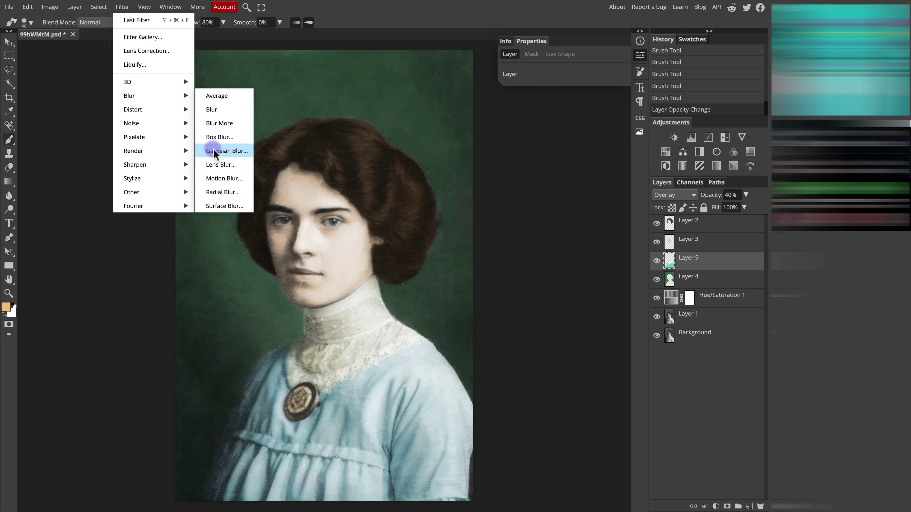
left_click(218, 149)
left_click(85, 104)
left_click_drag(87, 109, 96, 108)
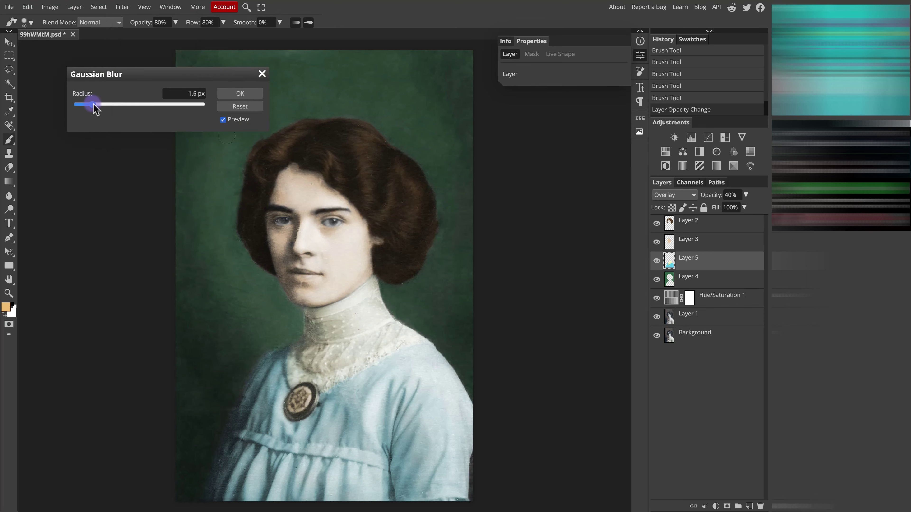
left_click(253, 94)
- Reduce the opacity of the hair colour layer, Layer 2, to 59%
left_click(669, 217)
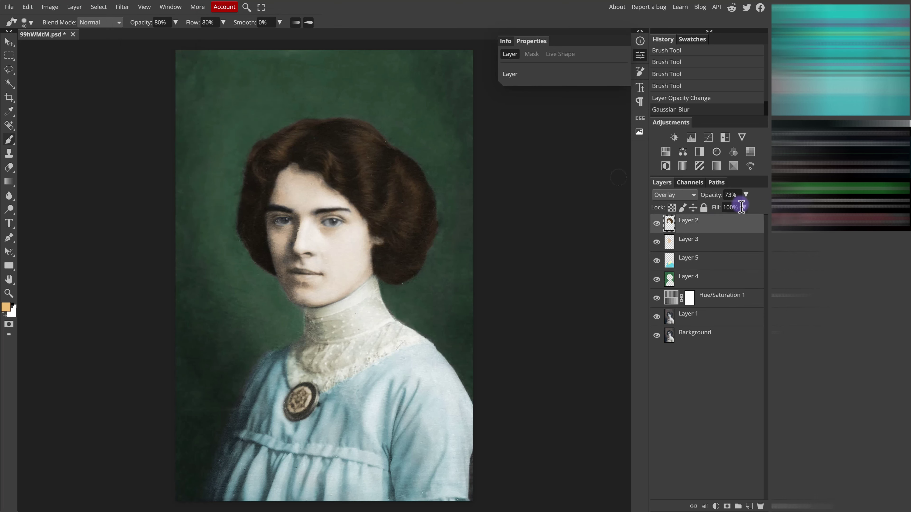
left_click_drag(735, 209, 731, 208)
left_click(9, 42)
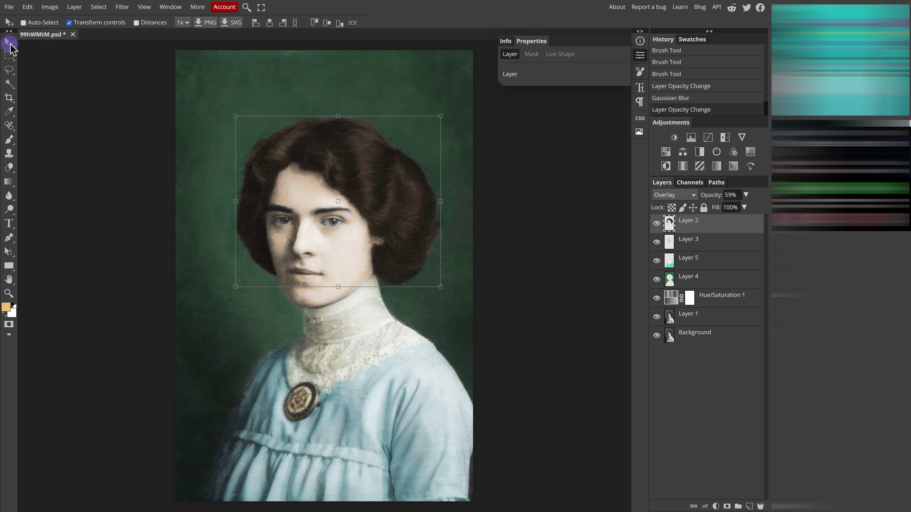
left_click(708, 286)
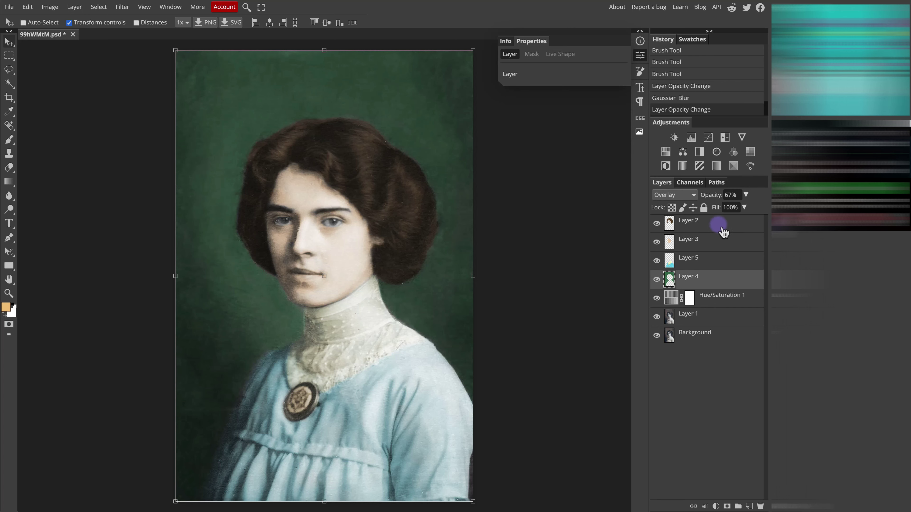
- Add a new empty layer directly above the skin layer, Layer 3, for the facial details
left_click(723, 240)
left_click(748, 506)
key("ctrl+plus")
key("ctrl+plus")
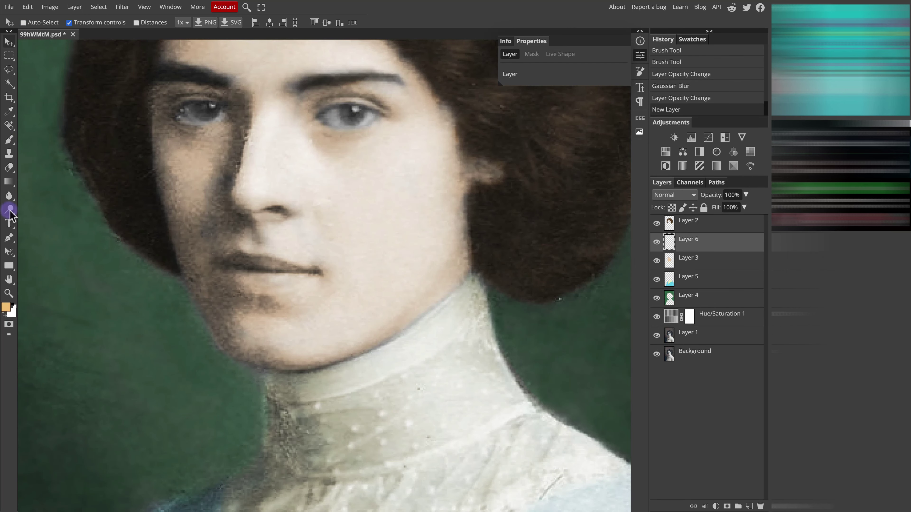
- Dab both irises with dark blue #3b4d75 and set the new layer's blend mode to Overlay
left_click(14, 142)
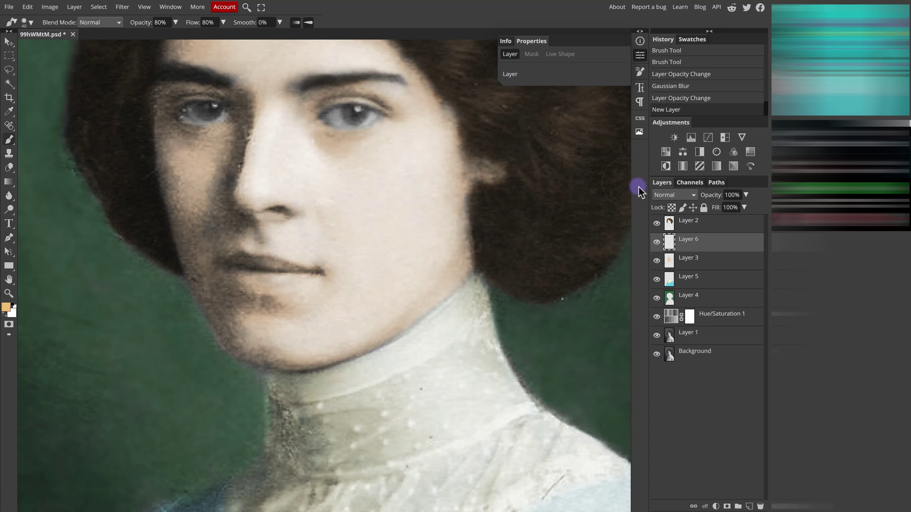
left_click(8, 309)
left_click(183, 131)
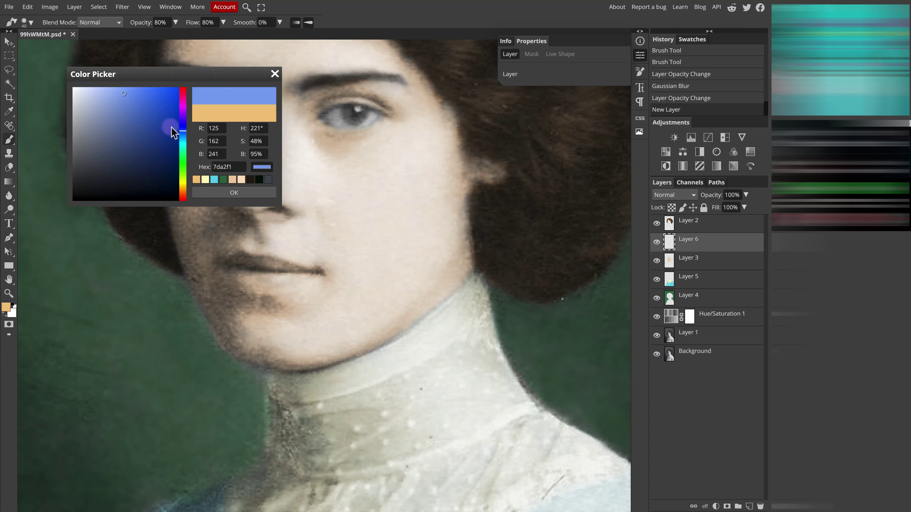
left_click(233, 192)
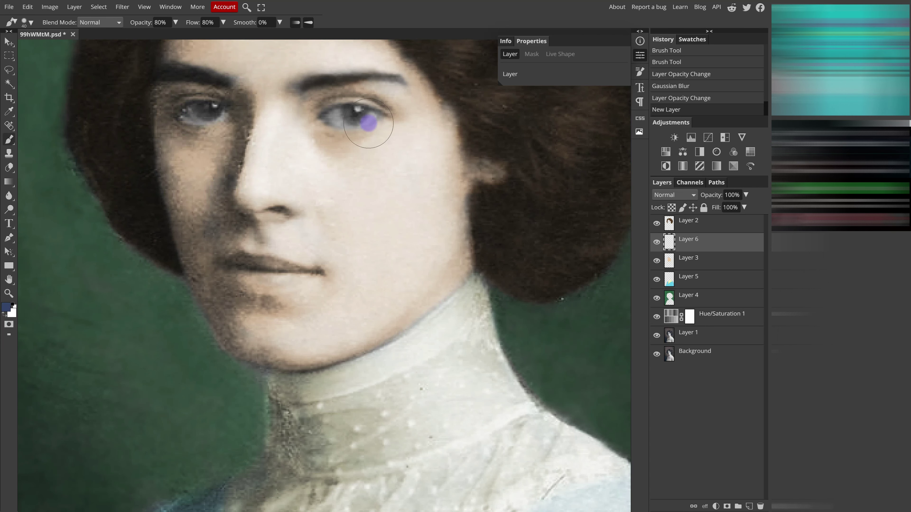
left_click(209, 110)
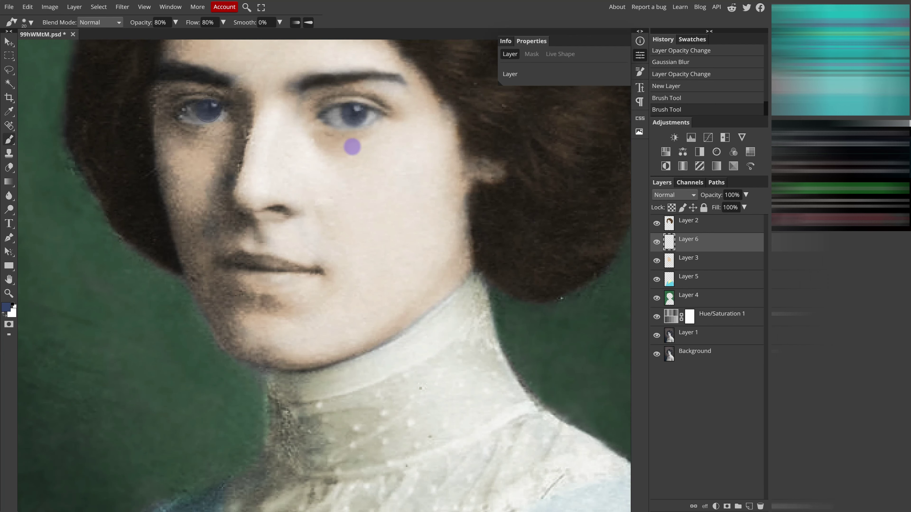
left_click(696, 198)
left_click(681, 346)
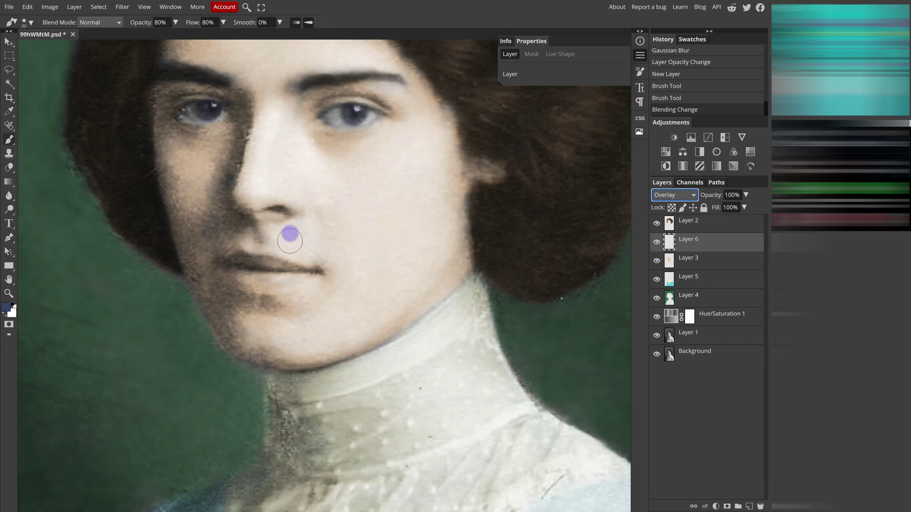
- Choose the pink colour #d17186 and paint the upper lip with a smaller brush
left_click(7, 312)
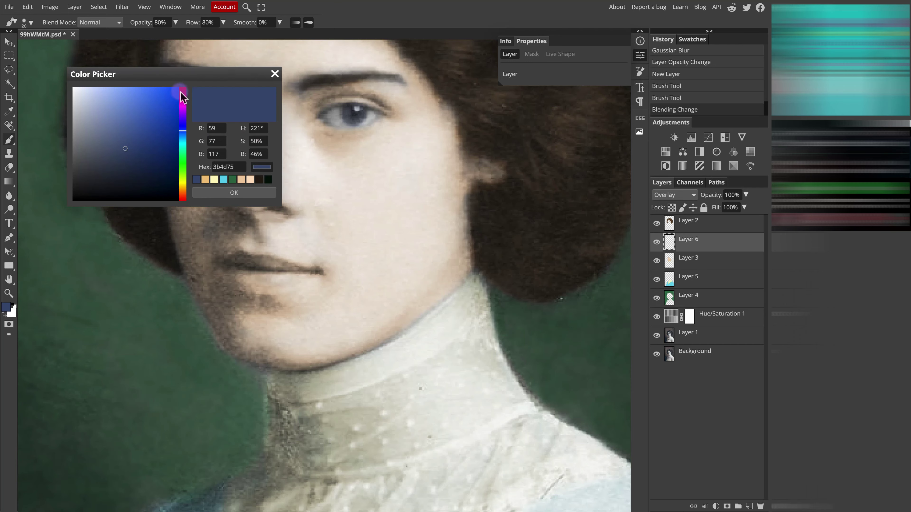
left_click(182, 91)
left_click(130, 98)
left_click_drag(132, 124, 132, 116)
left_click(234, 193)
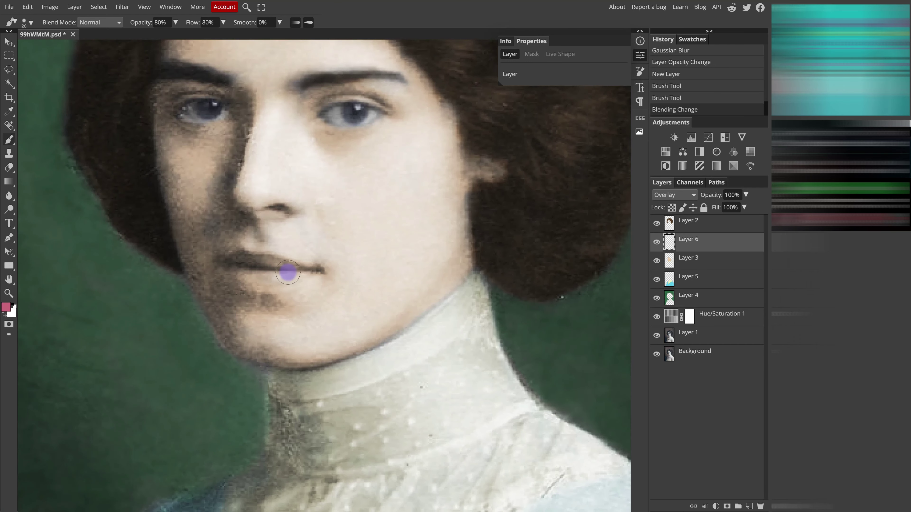
scroll(288, 272, "left", 1)
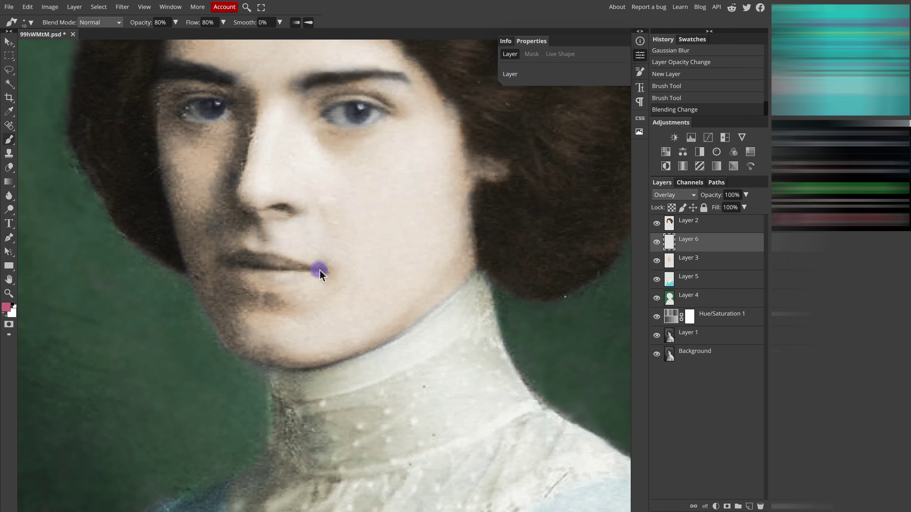
scroll(318, 269, "up", 3)
mouse_move(249, 259)
left_mouse_down()
mouse_move(213, 241)
mouse_move(182, 248)
left_mouse_up()
left_click_drag(178, 258, 330, 274)
- Extend the pink over the shaded mouth corner and lower lip, and set the layer's opacity to 63% and fill to 98%
scroll(330, 262, "down", 2)
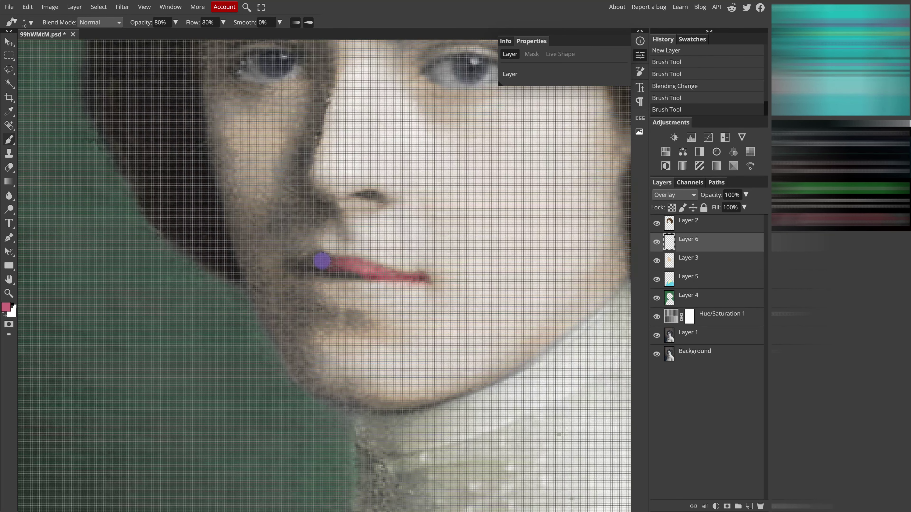
scroll(330, 271, "down", 1)
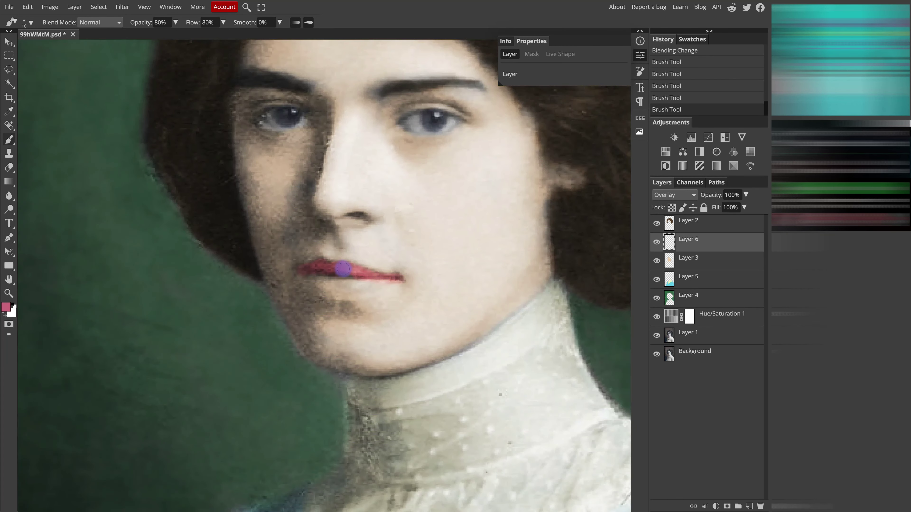
mouse_move(345, 269)
left_mouse_down()
mouse_move(386, 278)
mouse_move(349, 284)
mouse_move(360, 282)
mouse_move(305, 271)
mouse_move(348, 277)
left_mouse_up()
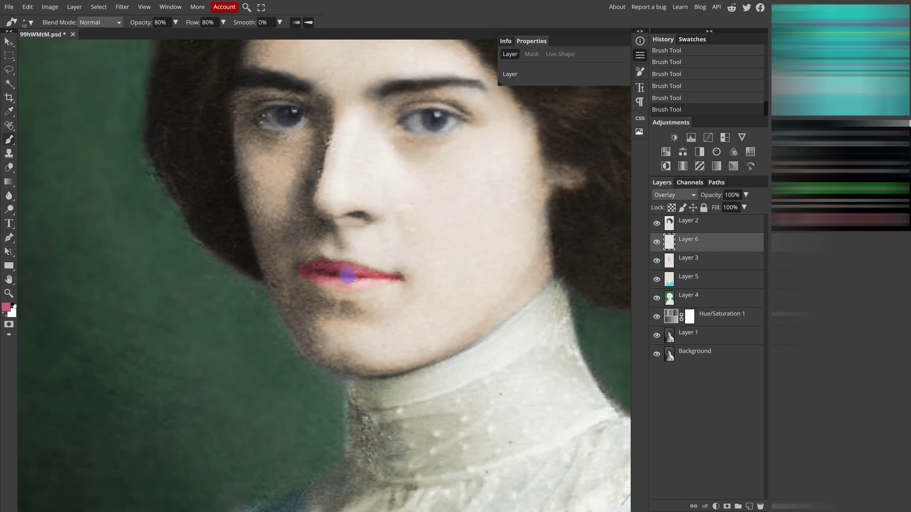
scroll(347, 277, "down", 1)
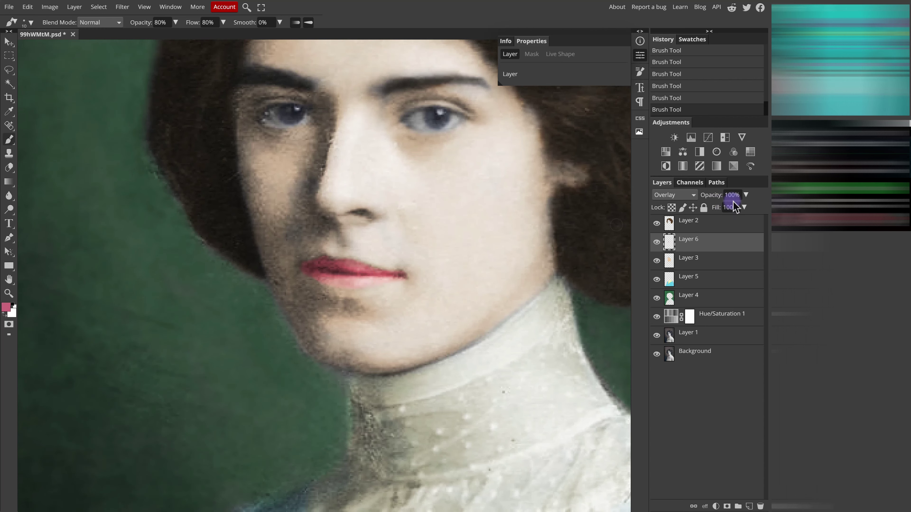
left_click_drag(734, 212, 735, 212)
- Choose a brighter, more saturated blue and dab it over both irises
left_click(6, 307)
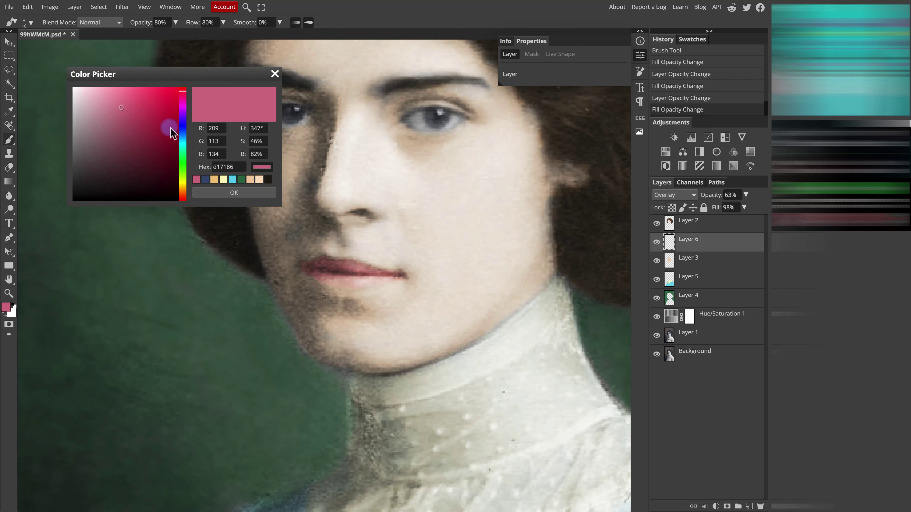
left_click(183, 133)
left_click(144, 113)
left_click(213, 200)
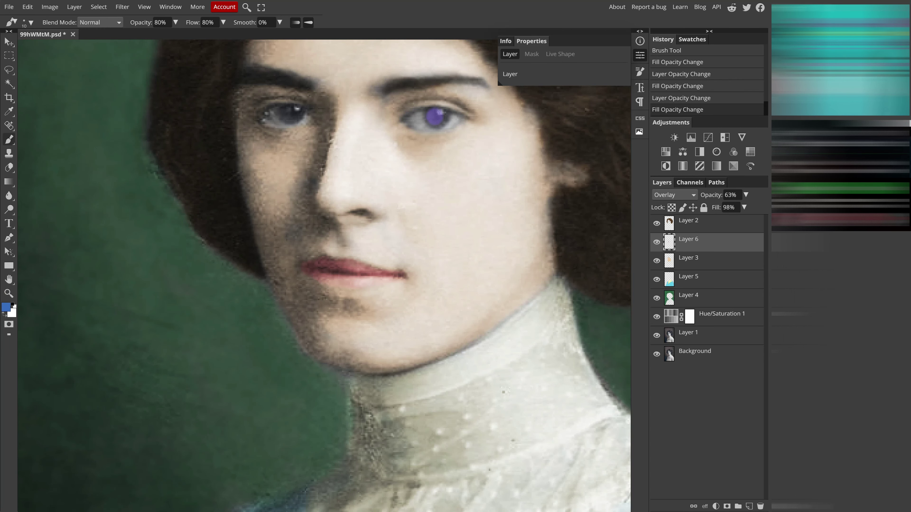
left_click(436, 118)
left_click(290, 114)
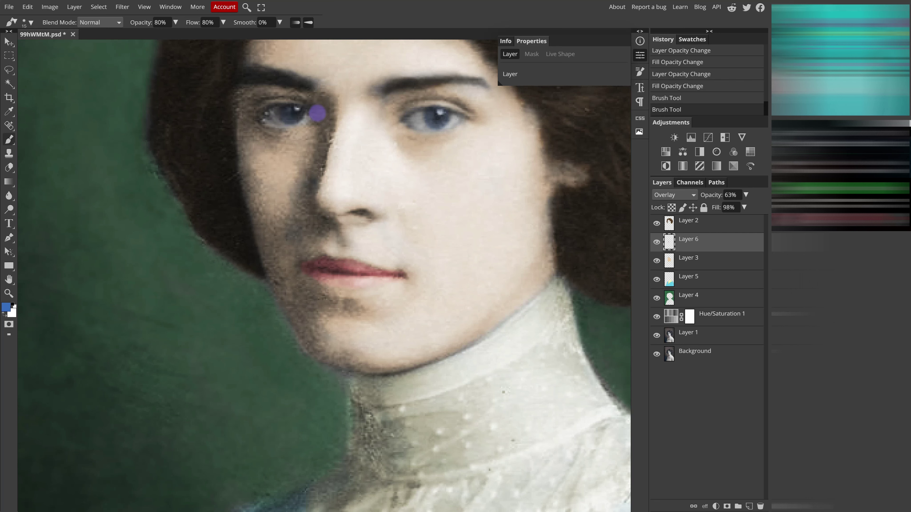
- Apply the basic Blur filter twice to the eye and lip colour layer
left_click(128, 10)
mouse_move(133, 79)
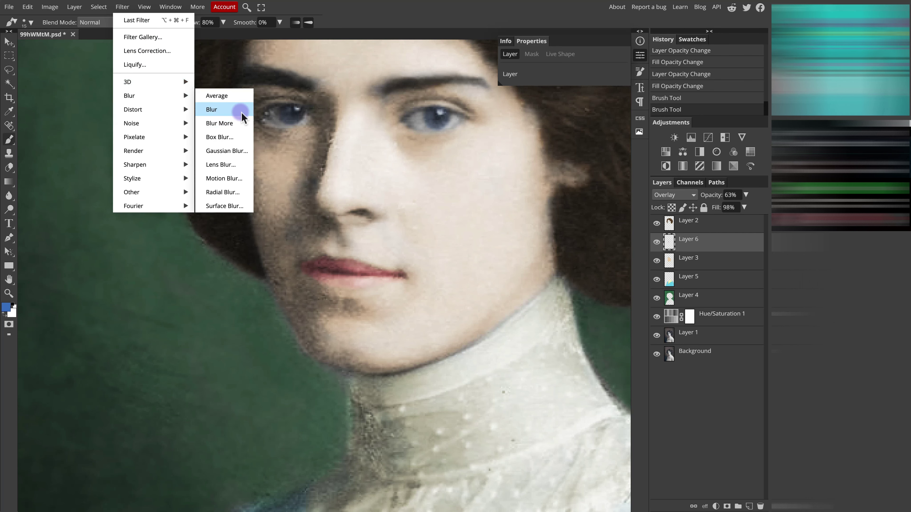
left_click(241, 110)
left_click(122, 7)
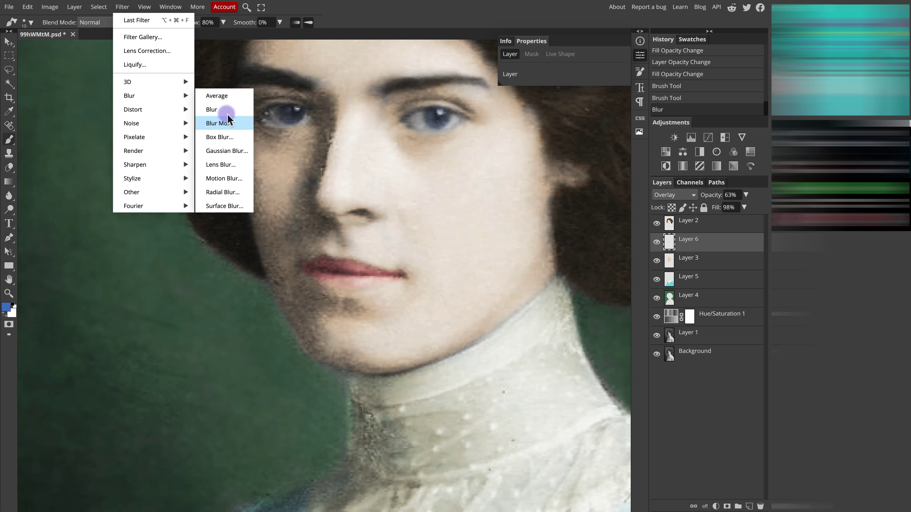
left_click(216, 109)
- Apply a Gaussian Blur with a small radius to the eye and lip colour layer
key("ctrl+minus")
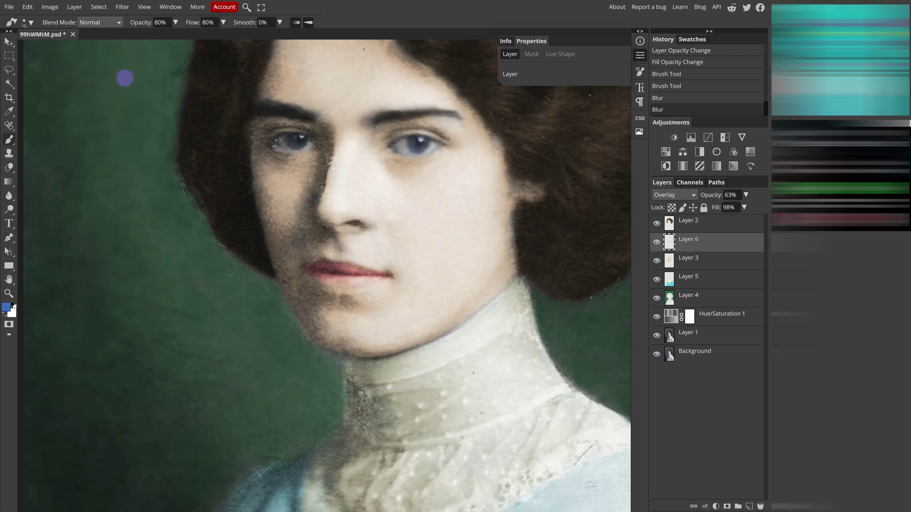
left_click(122, 6)
mouse_move(153, 94)
left_click(224, 149)
left_click_drag(111, 104, 100, 105)
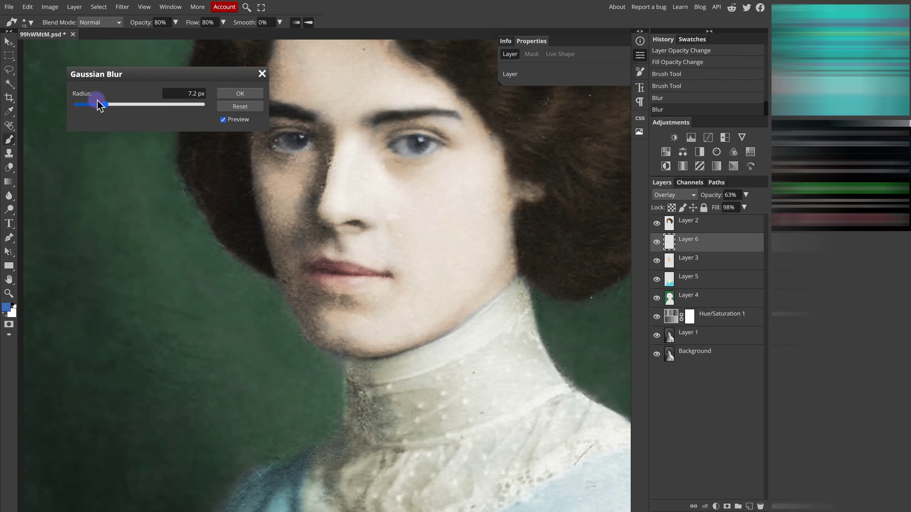
left_click(241, 94)
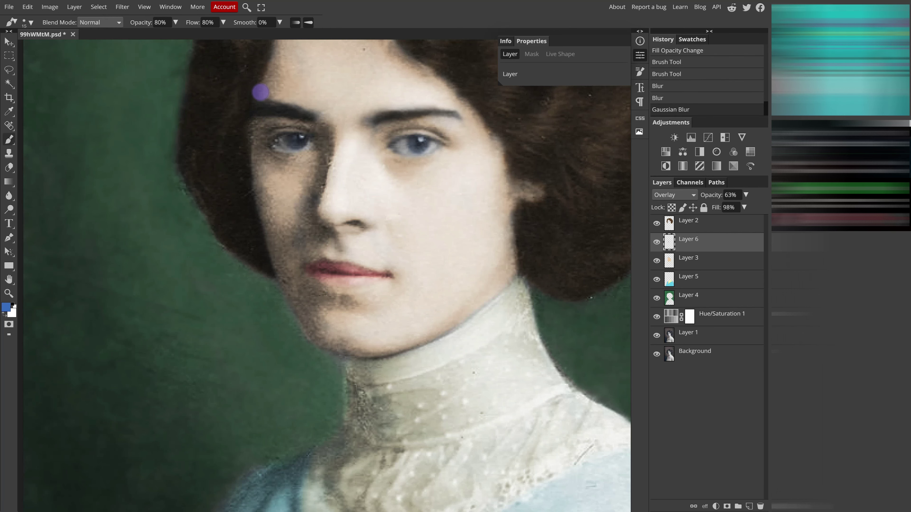
- Compare the whole portrait with and without its edits by hiding the colour layers and Hue/Saturation adjustment one by one, and showing them again
key("ctrl+minus")
key("ctrl+minus")
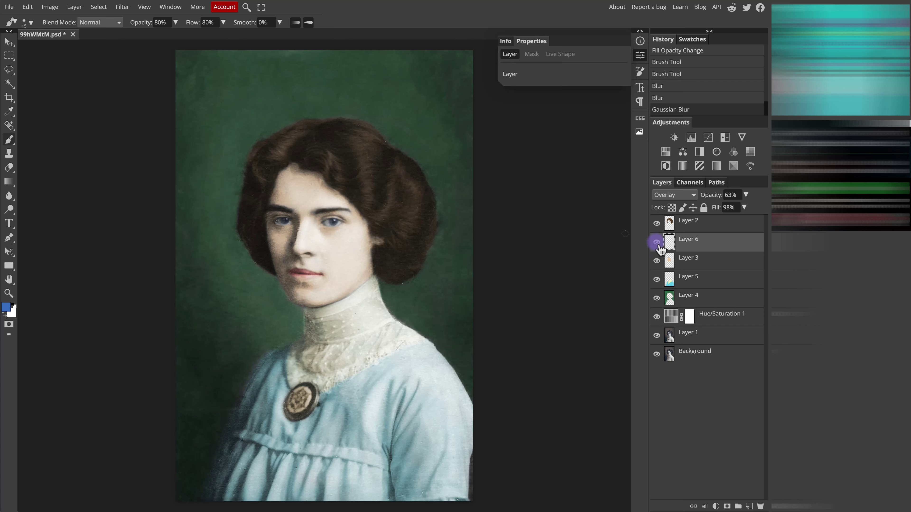
left_click(656, 223)
left_click(656, 223)
left_click(656, 260)
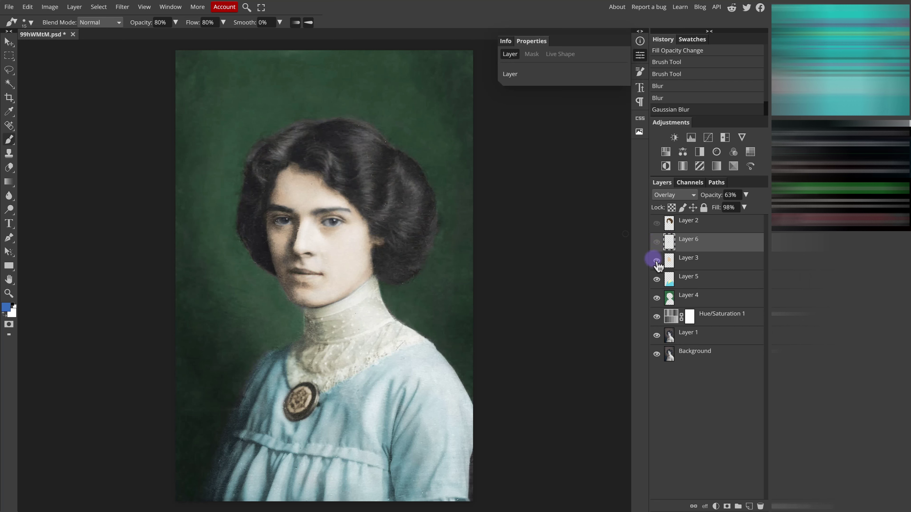
left_click(656, 279)
left_click(656, 297)
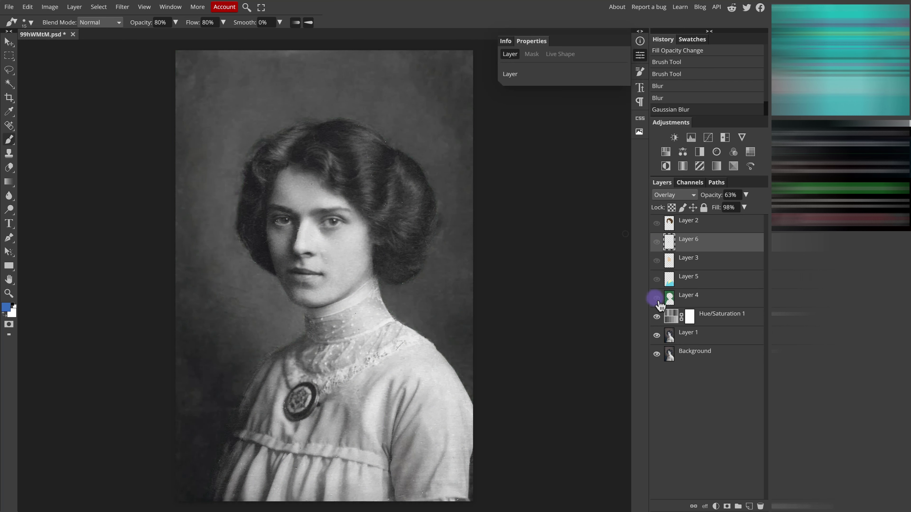
left_click(656, 316)
left_click(656, 317)
left_click(656, 297)
left_click(657, 279)
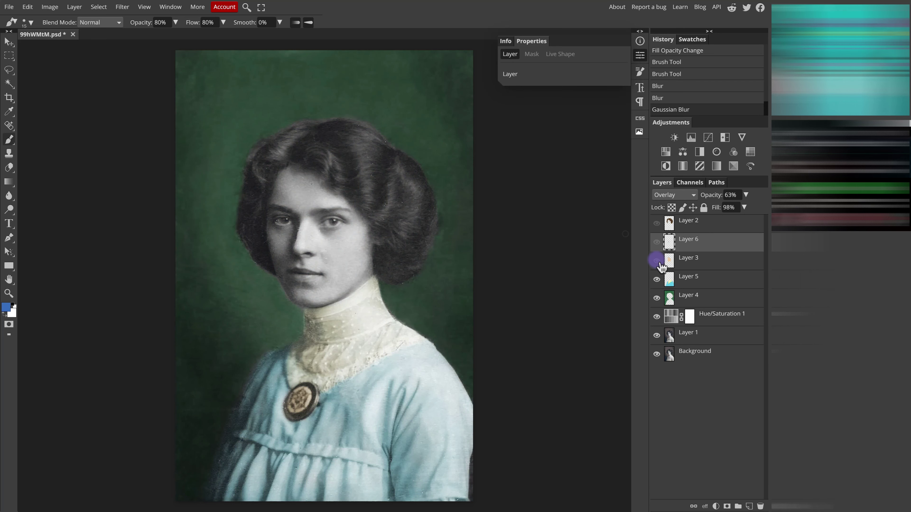
left_click(656, 261)
left_click(656, 241)
left_click(656, 223)
- Group all layers above the Background in a collapsed folder, and toggle the folder's visibility to compare the result with the original photo
left_click(702, 224)
left_click(716, 336, "shift")
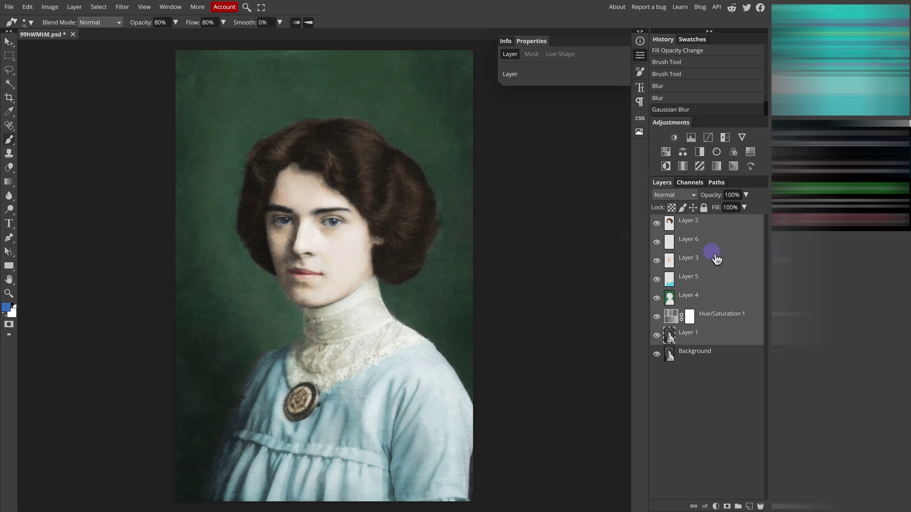
right_click(712, 259)
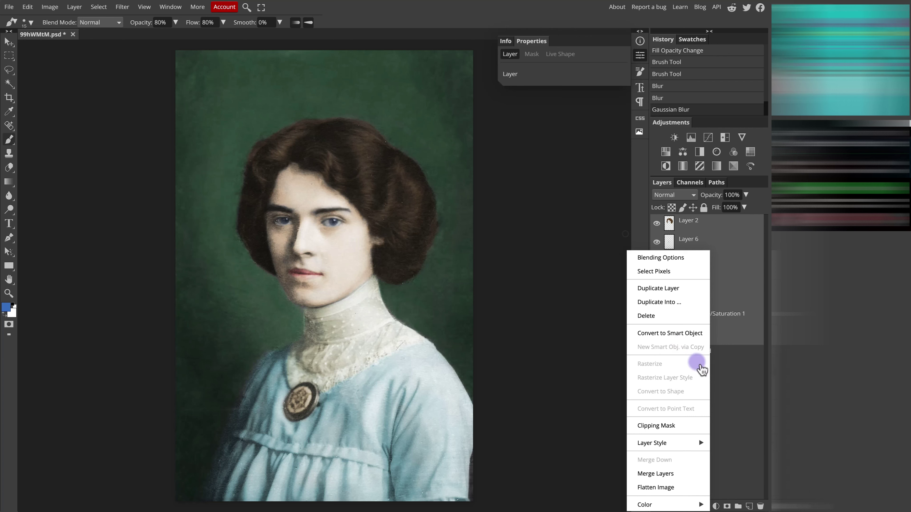
key("ctrl+g")
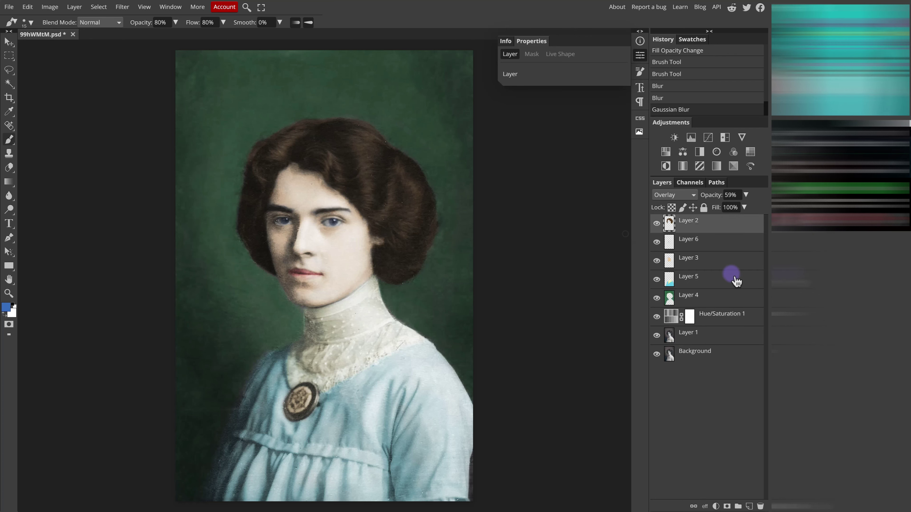
left_click_drag(692, 350, 725, 224)
left_click(666, 221)
left_click(657, 221)
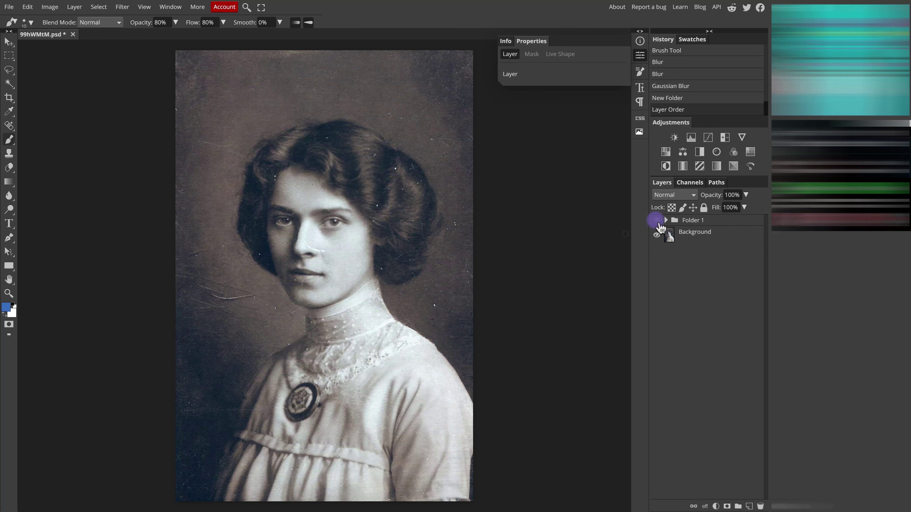
left_click(657, 220)
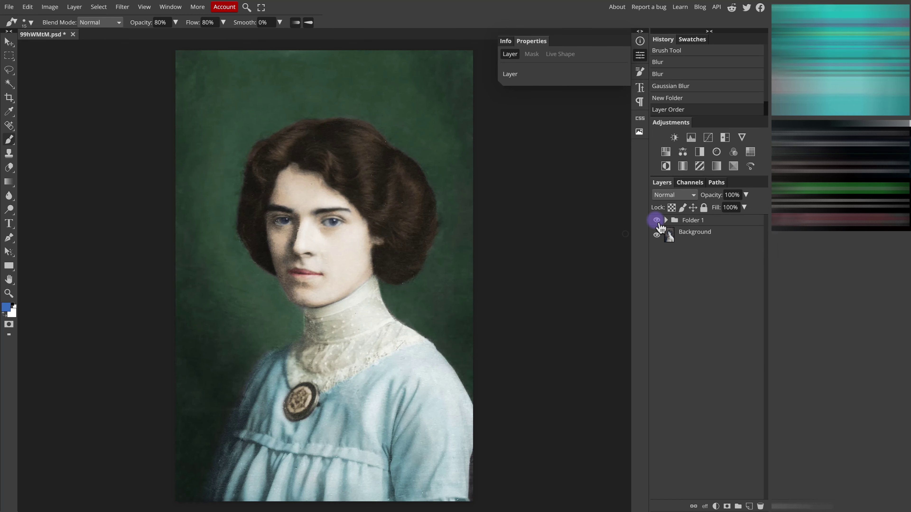